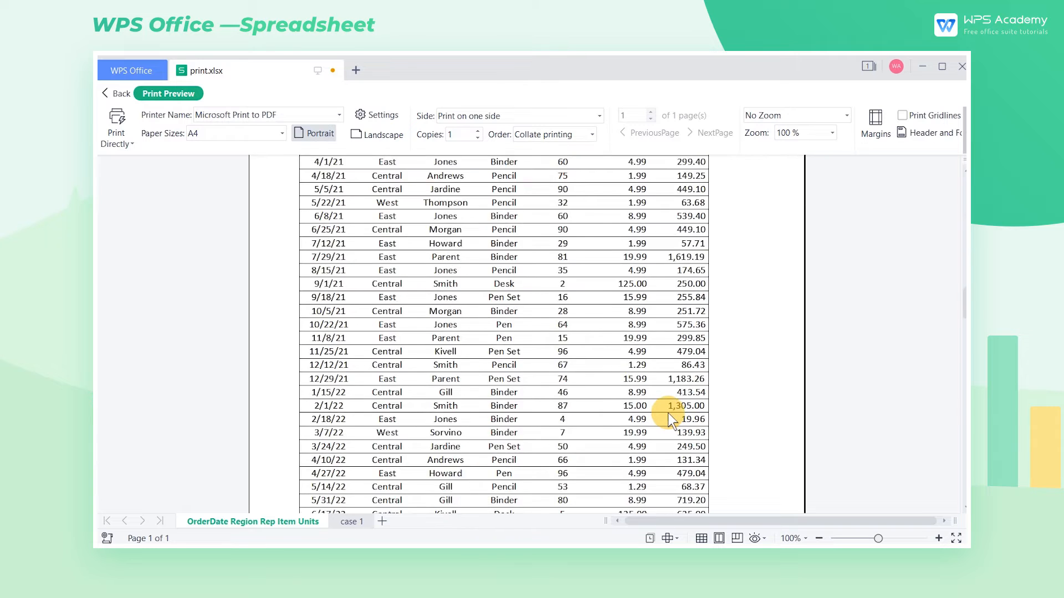
- Leave the order sheet's print preview, look through the available print commands, and reopen the preview
{"action": "scroll", "coordinate": [669, 419], "scroll_direction": "up", "scroll_amount": 8}
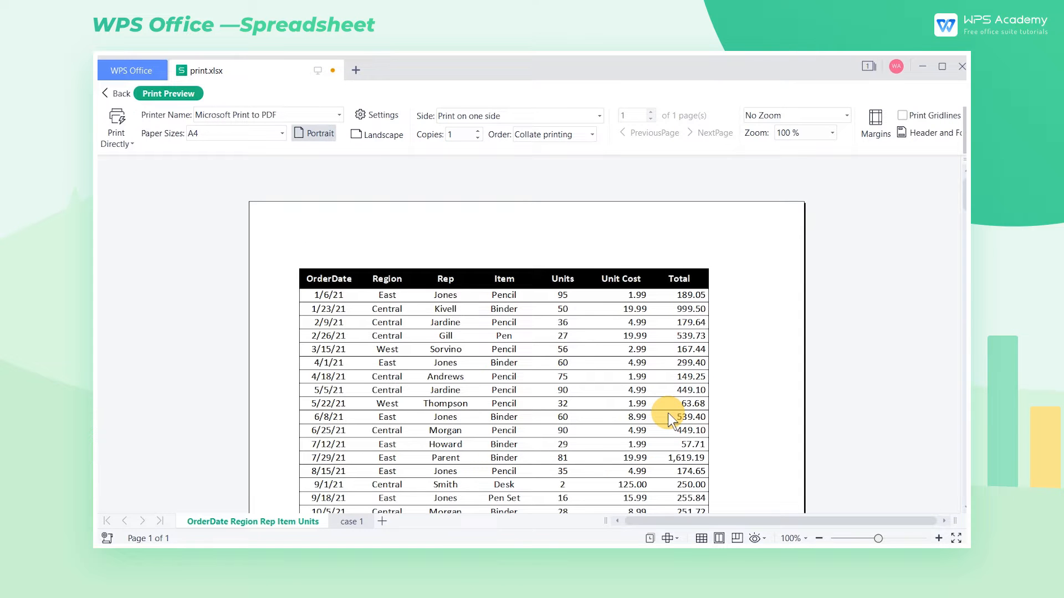
{"action": "left_click", "coordinate": [122, 94]}
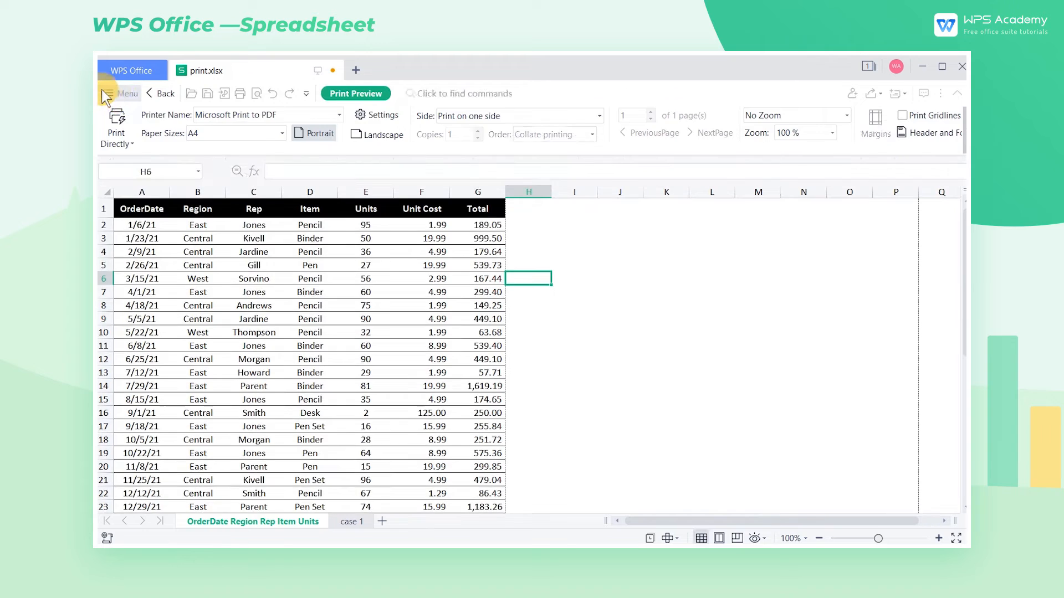
{"action": "left_click", "coordinate": [116, 92]}
{"action": "left_click", "coordinate": [176, 314]}
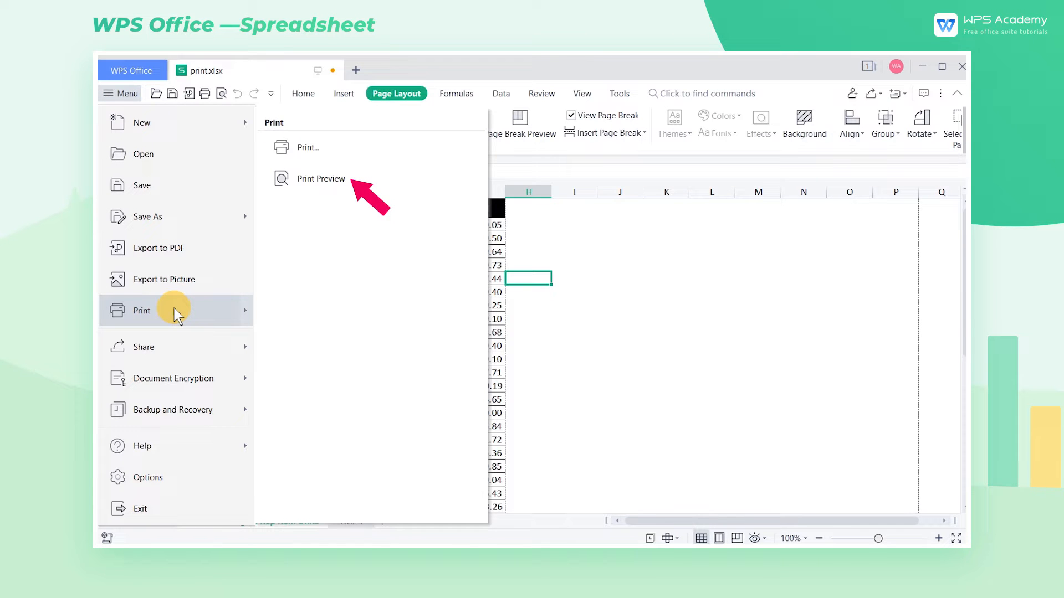
{"action": "left_click", "coordinate": [466, 281]}
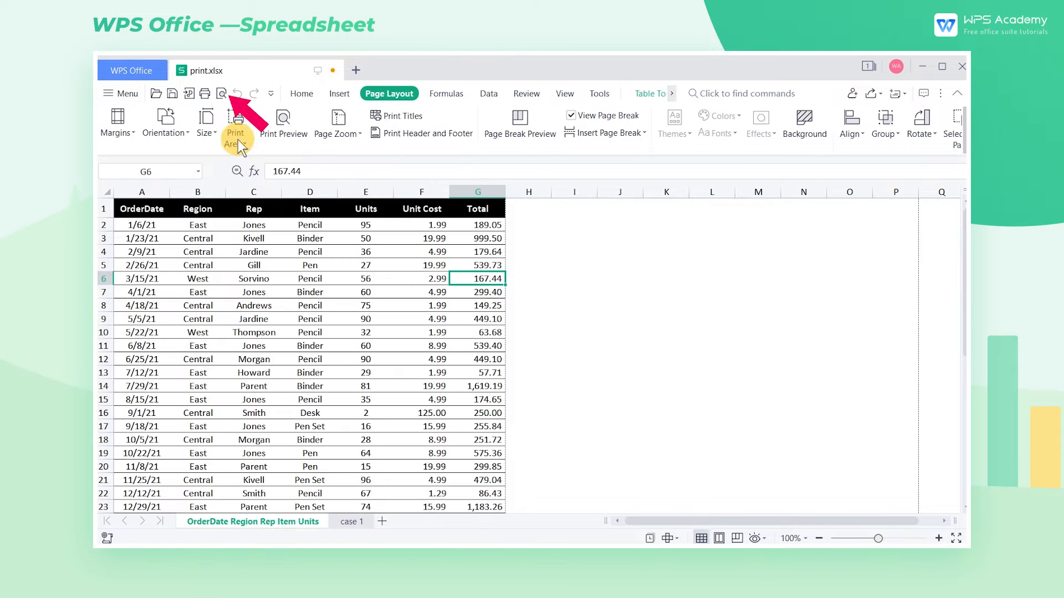
{"action": "left_click", "coordinate": [221, 93]}
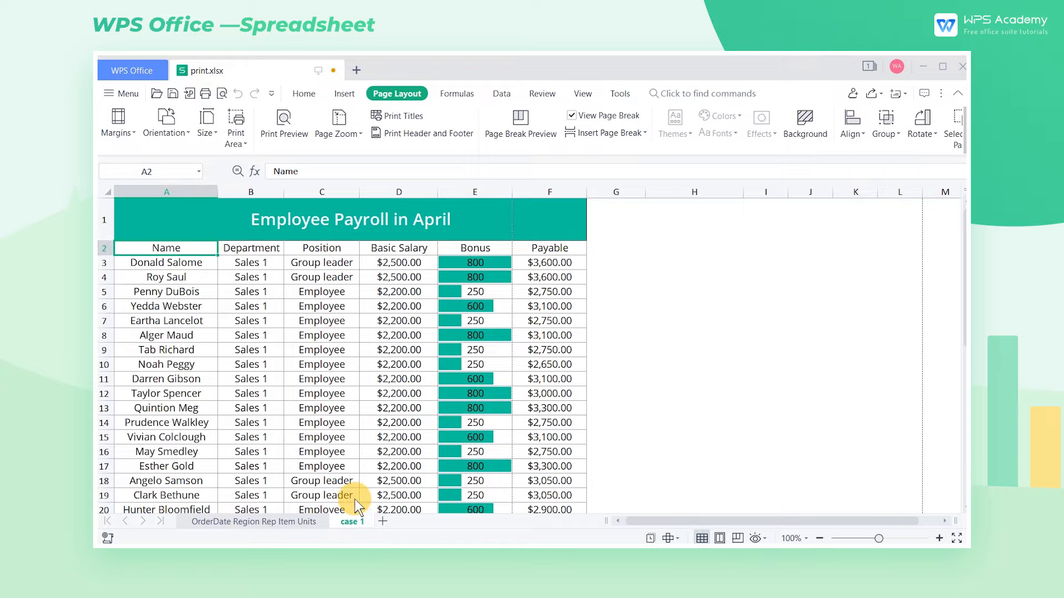
- Open the print preview of the case 1 sheet and look through both pages of the payroll table
{"action": "left_click", "coordinate": [284, 121]}
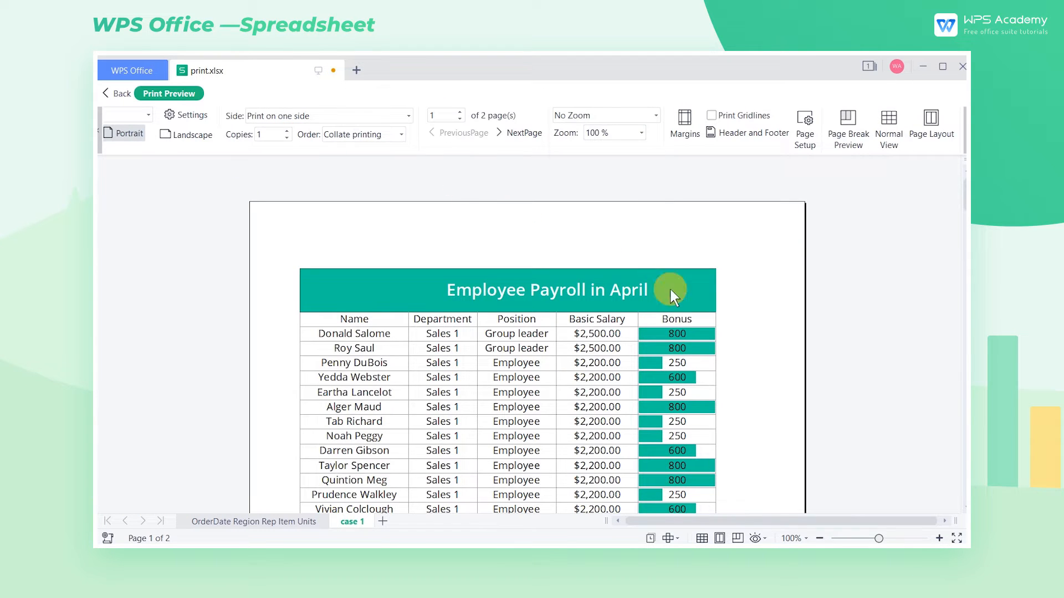
{"action": "left_click", "coordinate": [464, 111]}
{"action": "scroll", "coordinate": [580, 330], "scroll_direction": "down", "scroll_amount": 3}
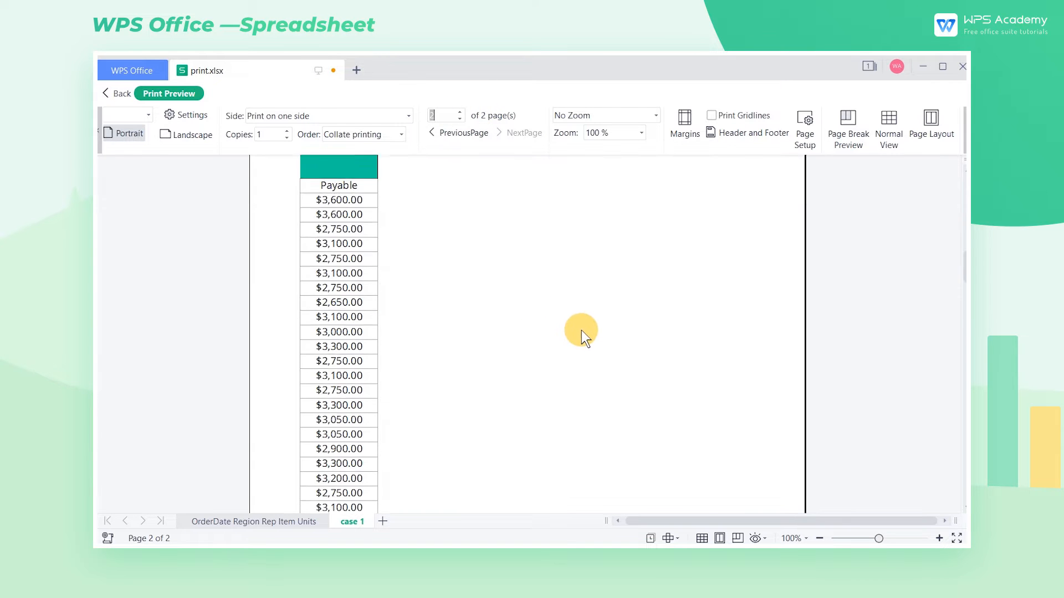
{"action": "scroll", "coordinate": [582, 333], "scroll_direction": "up", "scroll_amount": 3}
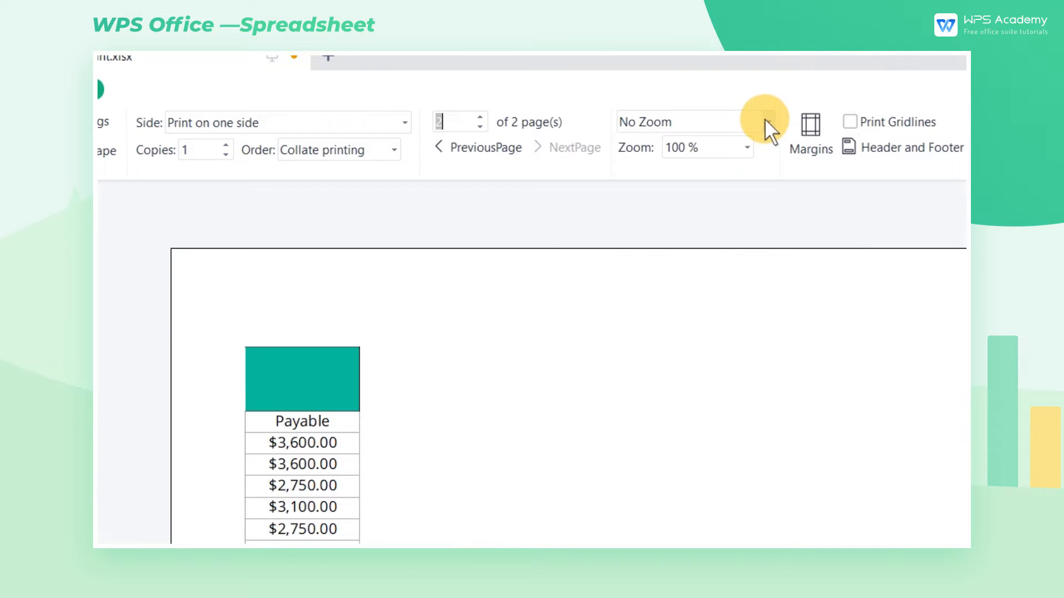
- Set the print scaling to Fit All Columns on One Page and enlarge the payroll page preview
{"action": "left_click", "coordinate": [763, 120]}
{"action": "left_click", "coordinate": [761, 190]}
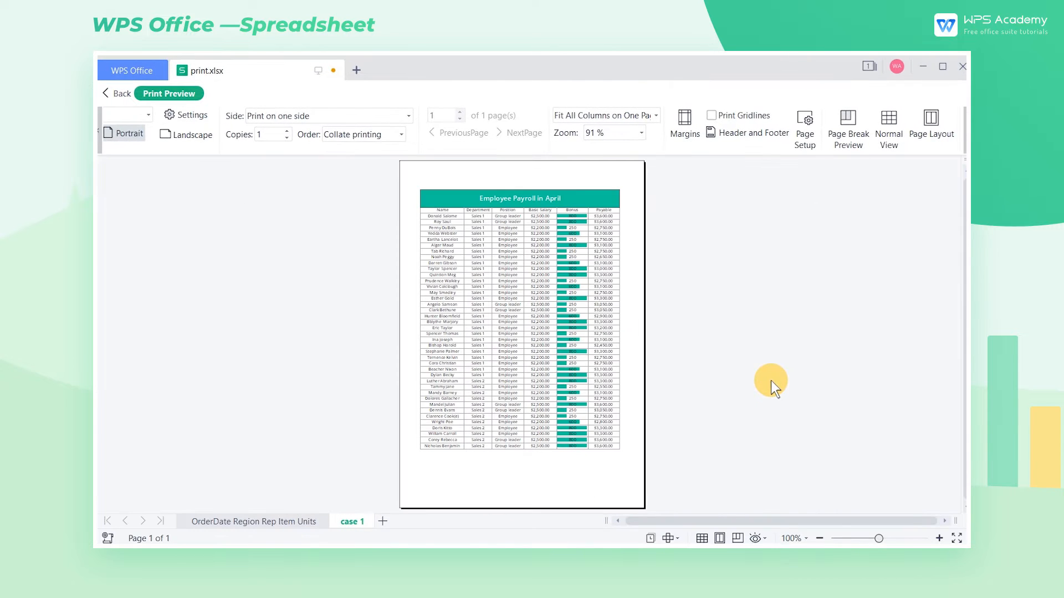
{"action": "left_click", "coordinate": [621, 311]}
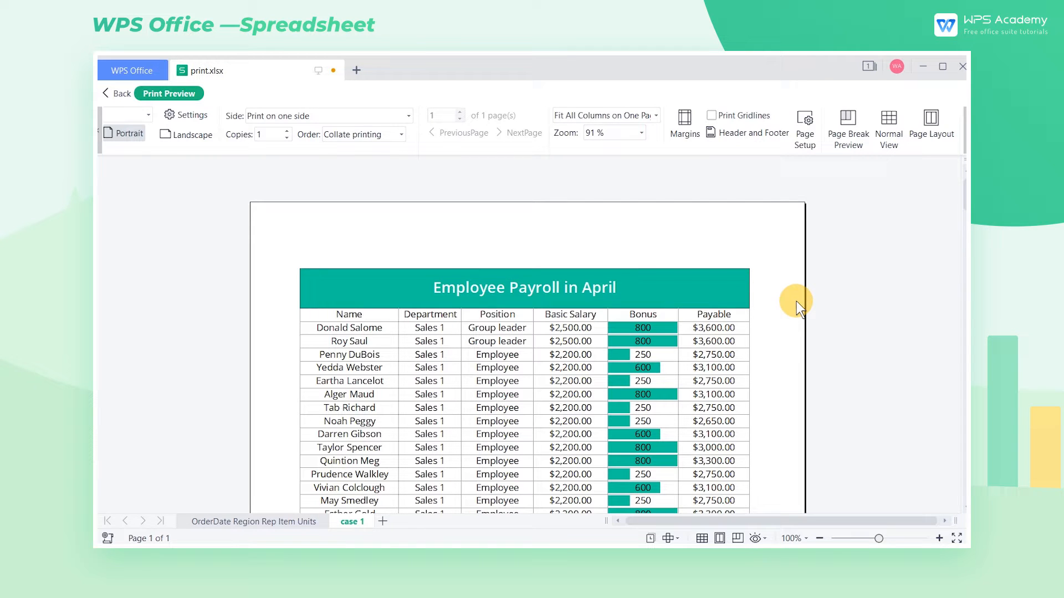
- Review the preview's scaling options, and choose Others as the Fit to scaling in Page Setup
{"action": "left_click", "coordinate": [657, 116]}
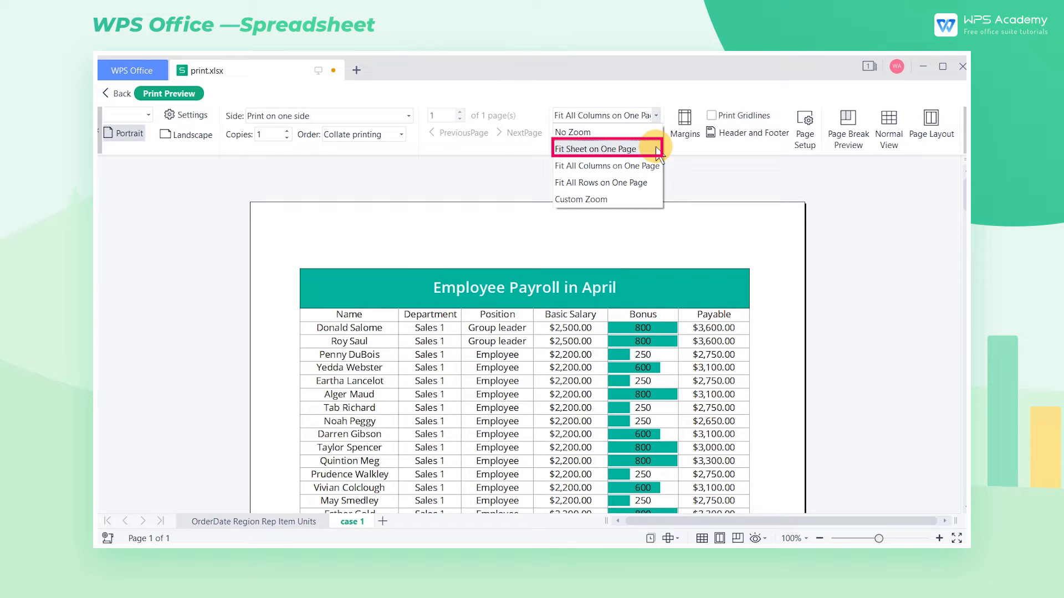
{"action": "left_click", "coordinate": [660, 117]}
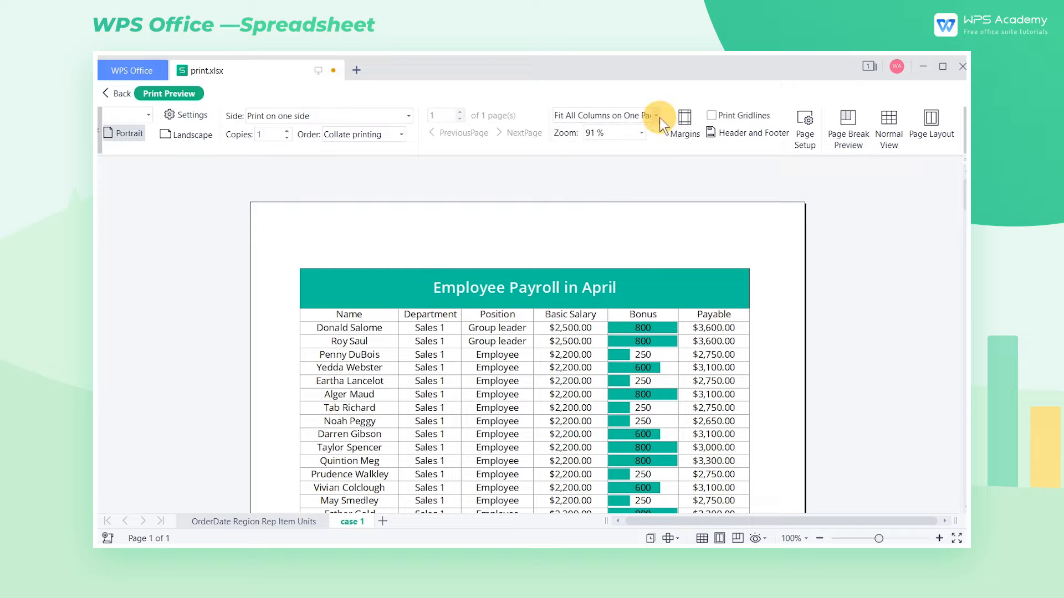
{"action": "left_click", "coordinate": [801, 145]}
{"action": "left_click", "coordinate": [551, 290]}
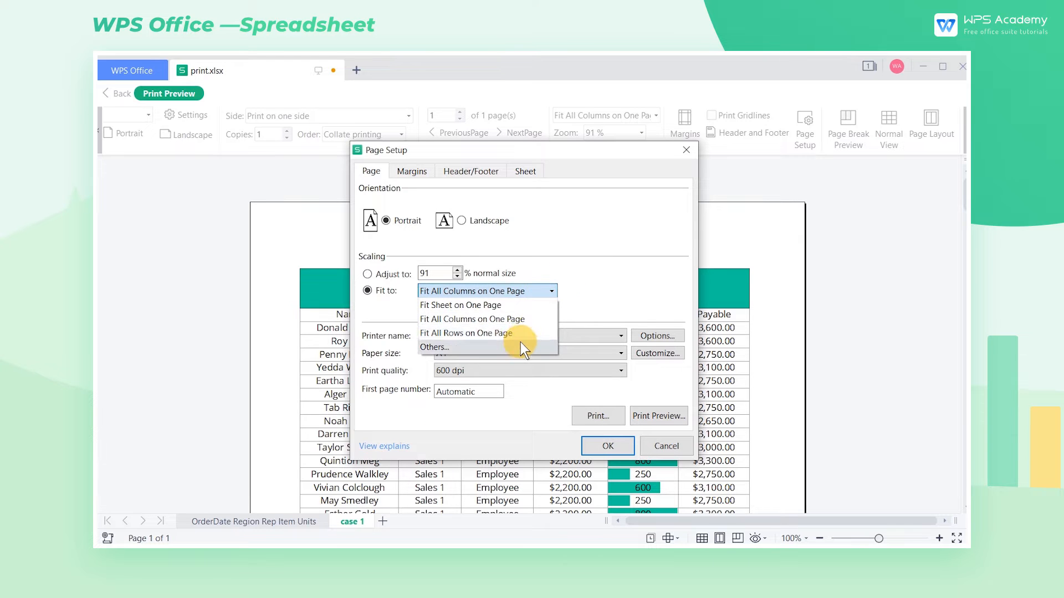
{"action": "left_click", "coordinate": [521, 348]}
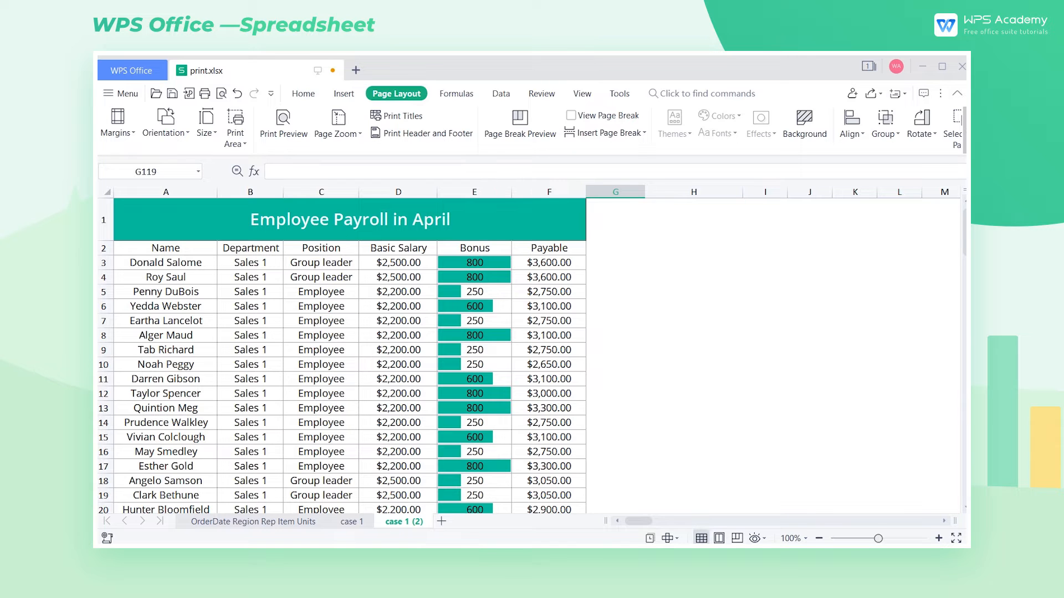
- Show the case 1 (2) sheet in Page Break Preview and examine where its pages break
{"action": "left_click", "coordinate": [544, 139]}
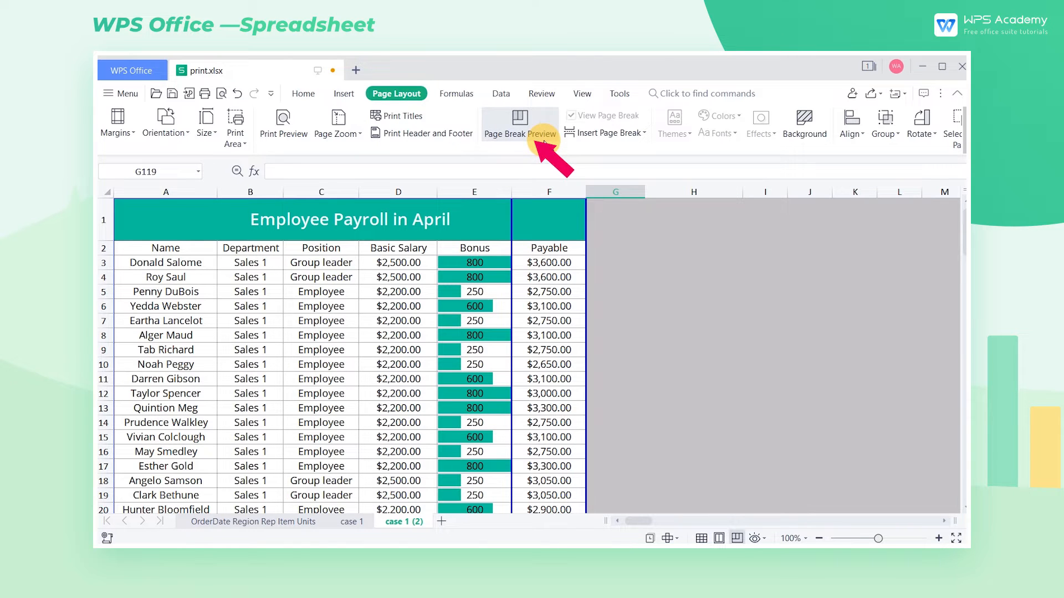
{"action": "scroll", "coordinate": [666, 377], "scroll_direction": "down", "scroll_amount": 1}
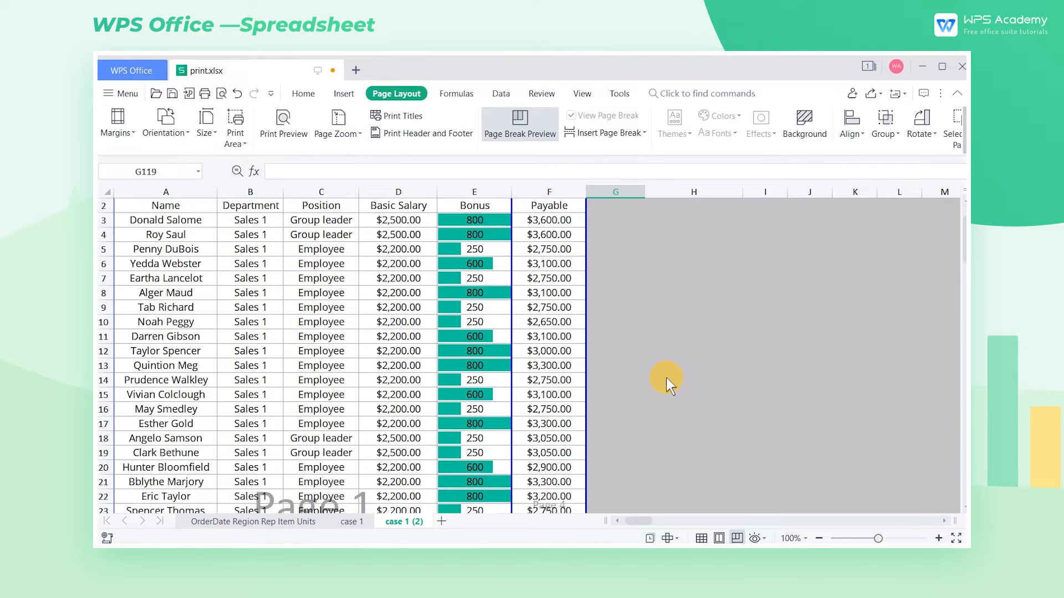
{"action": "scroll", "coordinate": [665, 377], "scroll_direction": "down", "scroll_amount": 3}
{"action": "scroll", "coordinate": [666, 377], "scroll_direction": "down", "scroll_amount": 7}
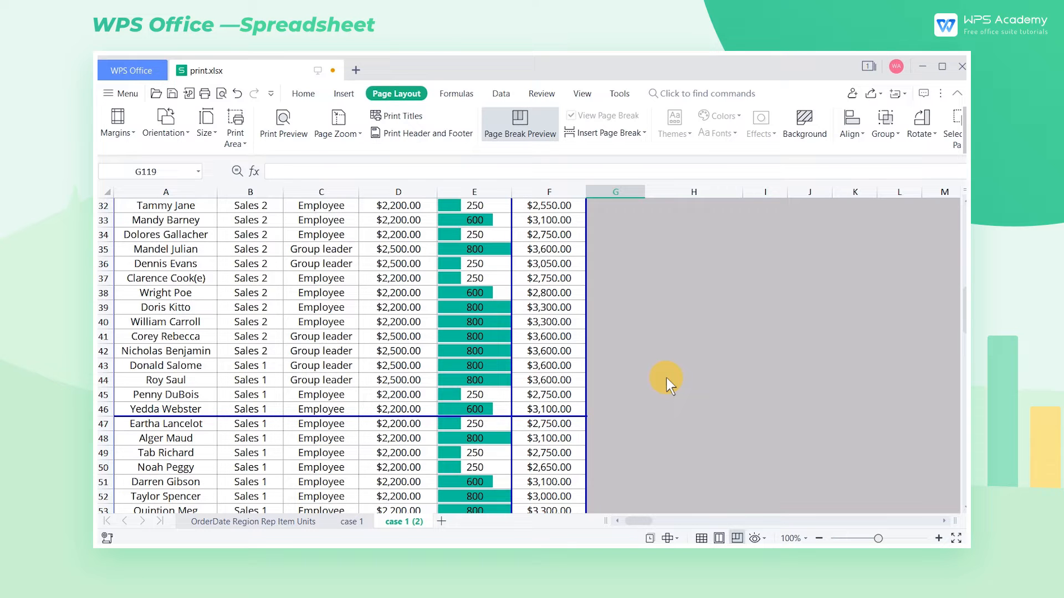
{"action": "scroll", "coordinate": [665, 380], "scroll_direction": "down", "scroll_amount": 6}
{"action": "scroll", "coordinate": [661, 379], "scroll_direction": "down", "scroll_amount": 6}
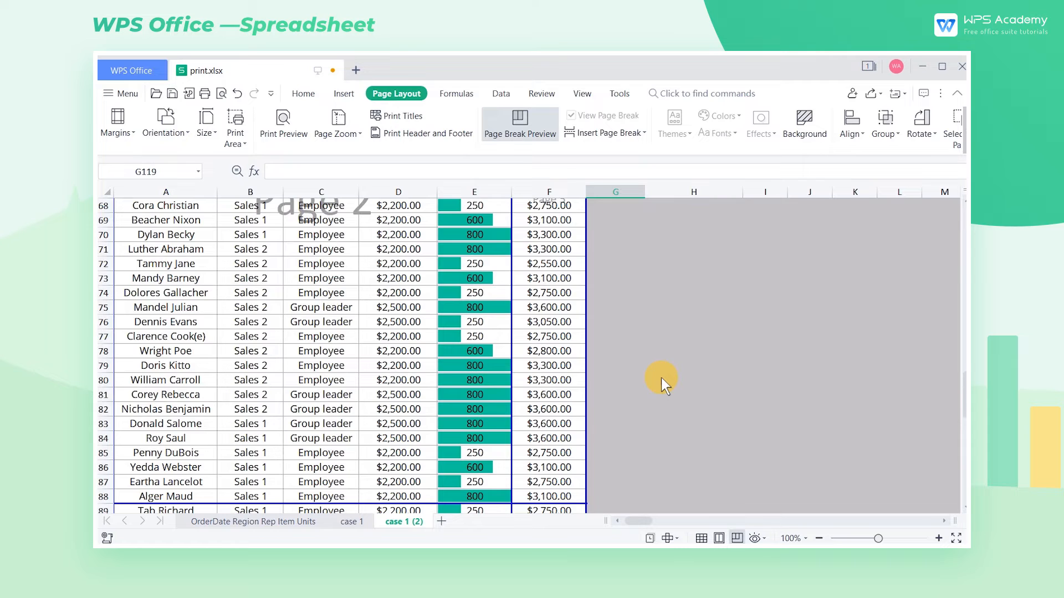
{"action": "scroll", "coordinate": [659, 378], "scroll_direction": "down", "scroll_amount": 6}
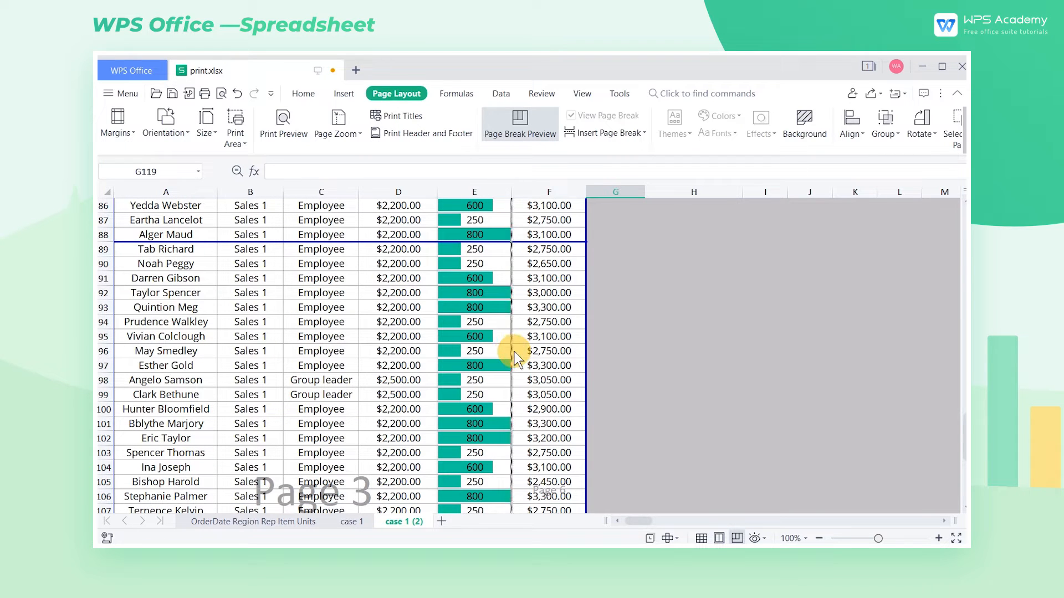
- Extend the print area to column H and move the vertical page break between columns D and E
{"action": "left_click_drag", "start_coordinate": [574, 351], "coordinate": [729, 378]}
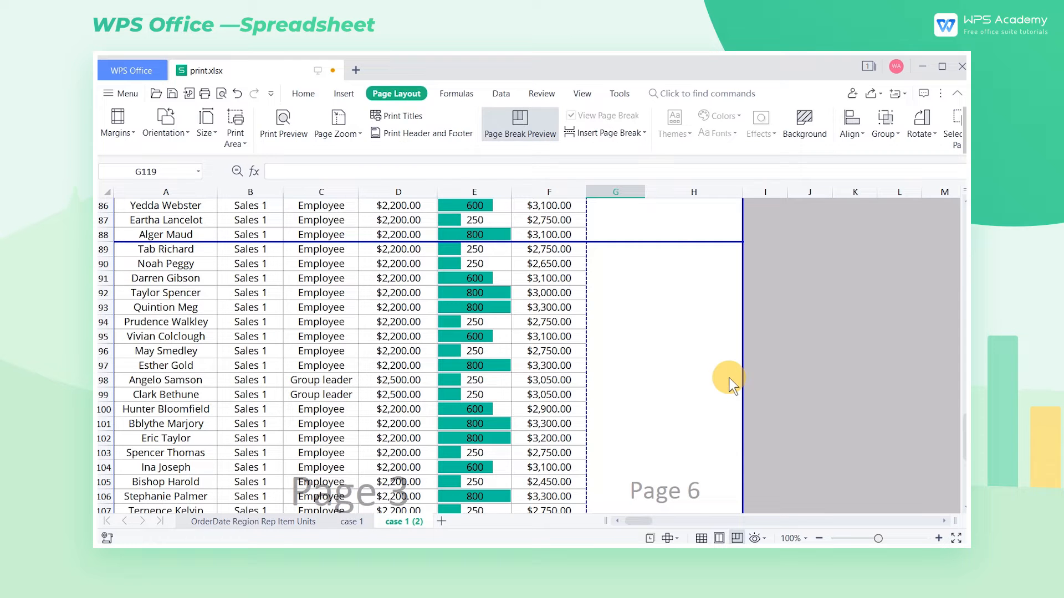
{"action": "left_click_drag", "start_coordinate": [586, 358], "coordinate": [437, 352]}
- Insert page breaks at cells I100 and I108, beside the payroll table
{"action": "left_click", "coordinate": [783, 408]}
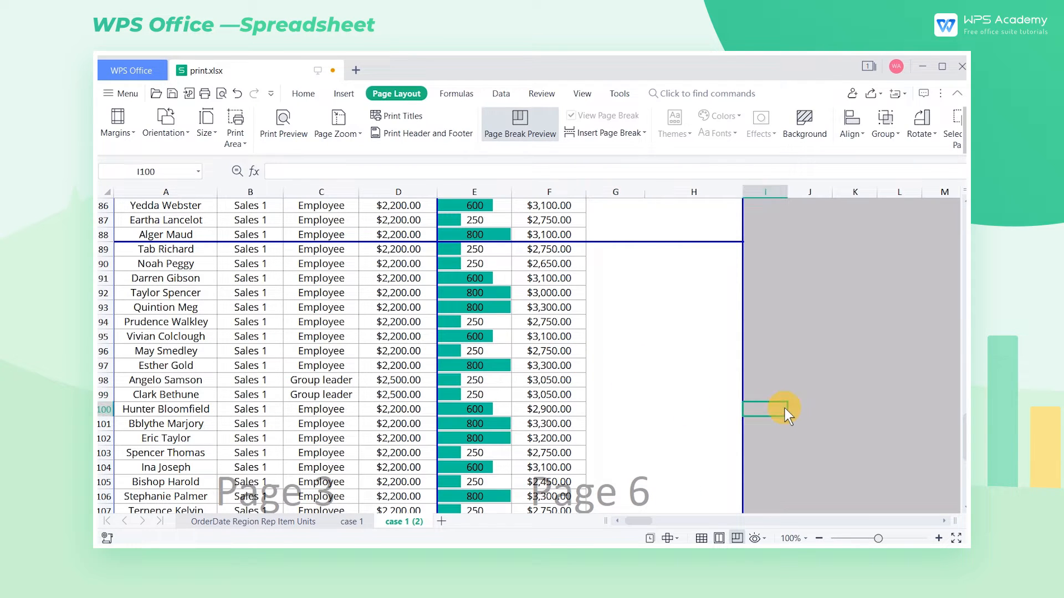
{"action": "left_click", "coordinate": [626, 131]}
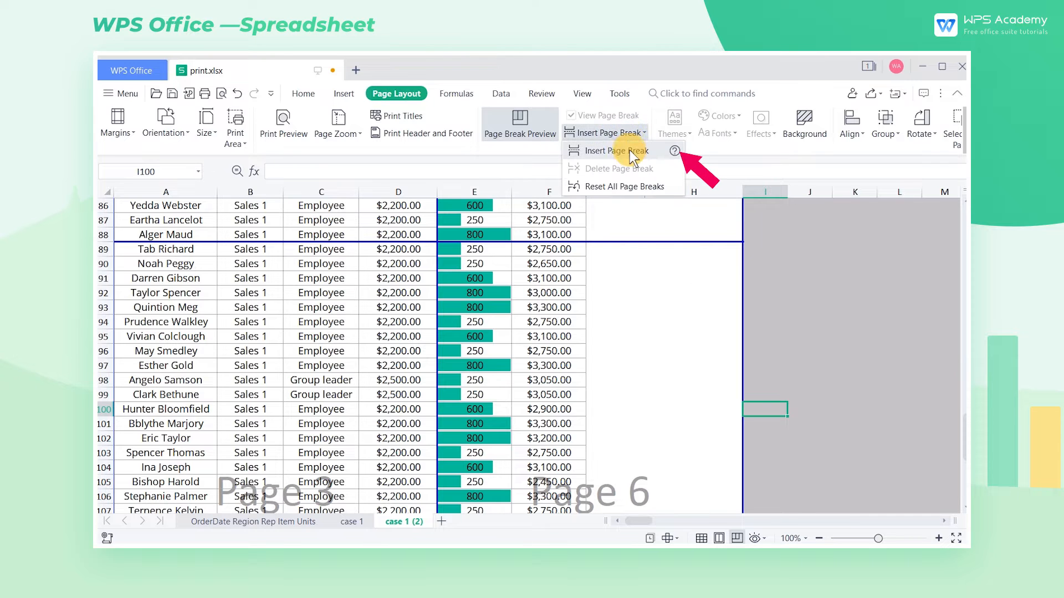
{"action": "left_click", "coordinate": [630, 154]}
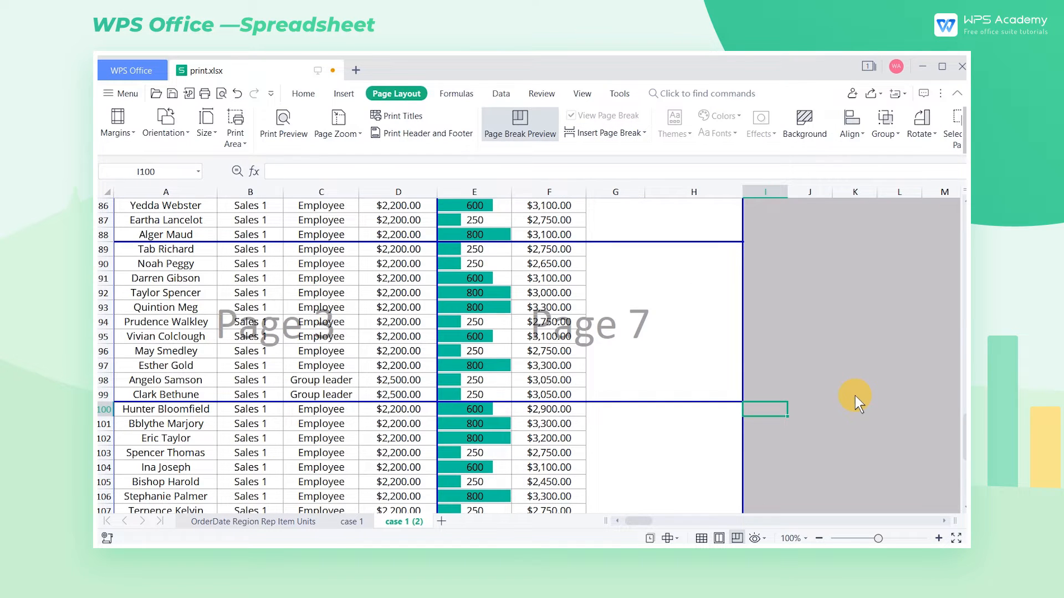
{"action": "scroll", "coordinate": [855, 395], "scroll_direction": "down", "scroll_amount": 2}
{"action": "left_click", "coordinate": [757, 443]}
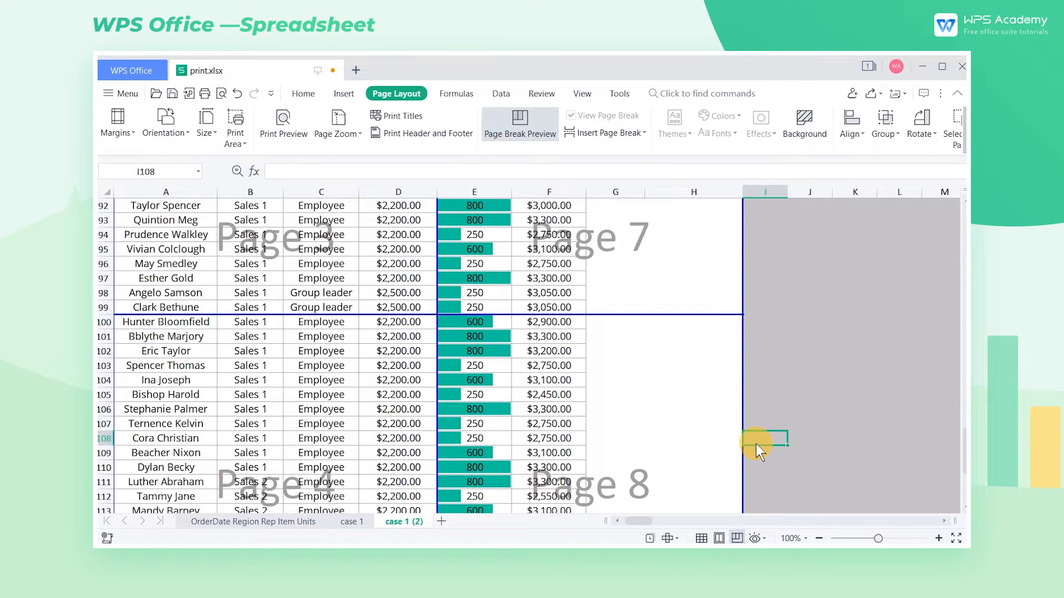
{"action": "left_click", "coordinate": [616, 133]}
{"action": "left_click", "coordinate": [629, 149]}
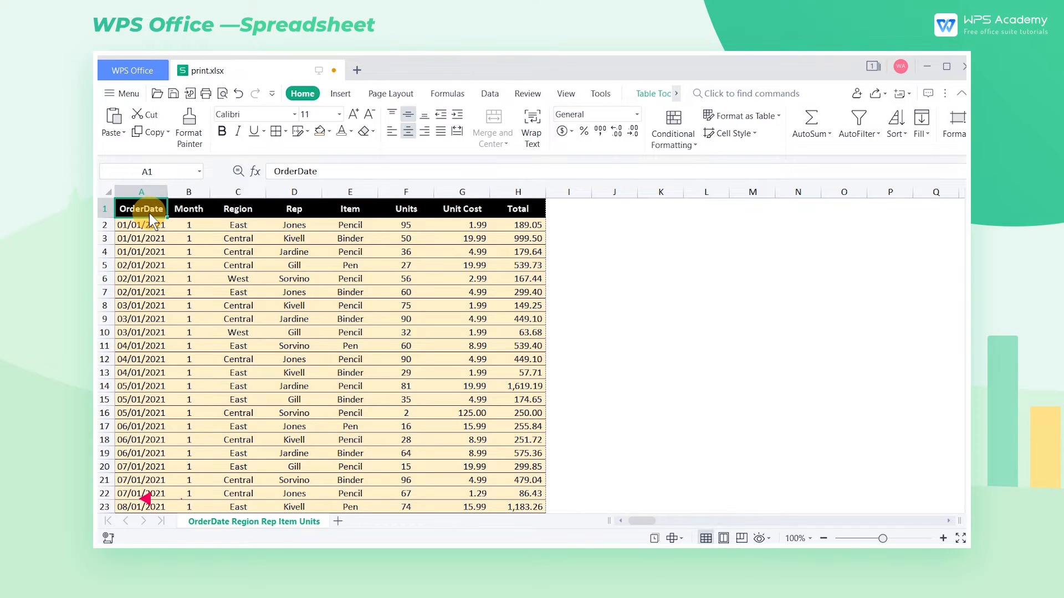
- Select the OrderDate column down to its last row to check the table's length, and return to cell A1
{"action": "key", "text": "ctrl+shift+Down"}
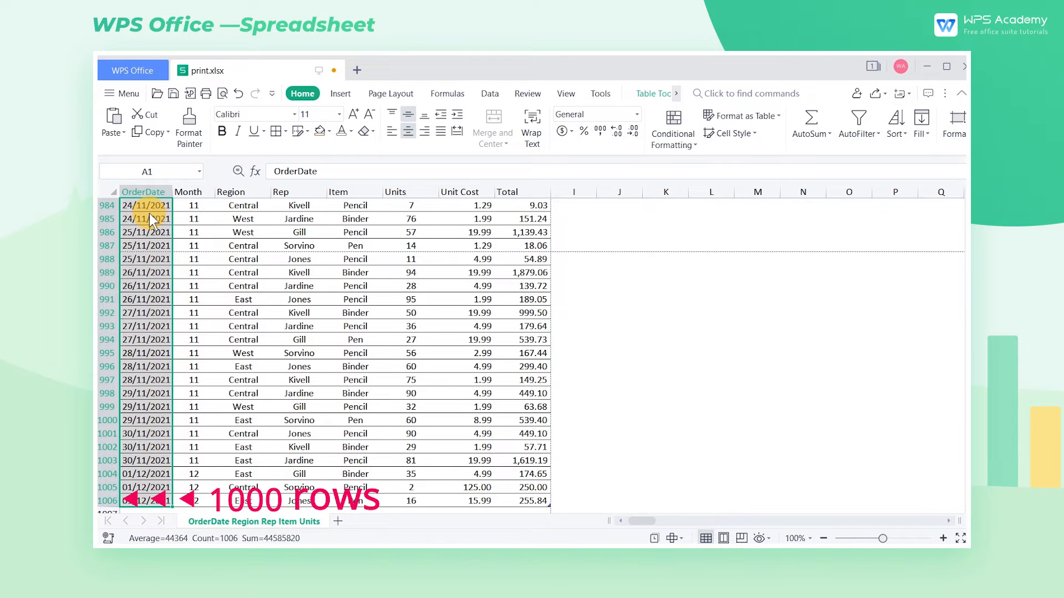
{"action": "key", "text": "ctrl+Home"}
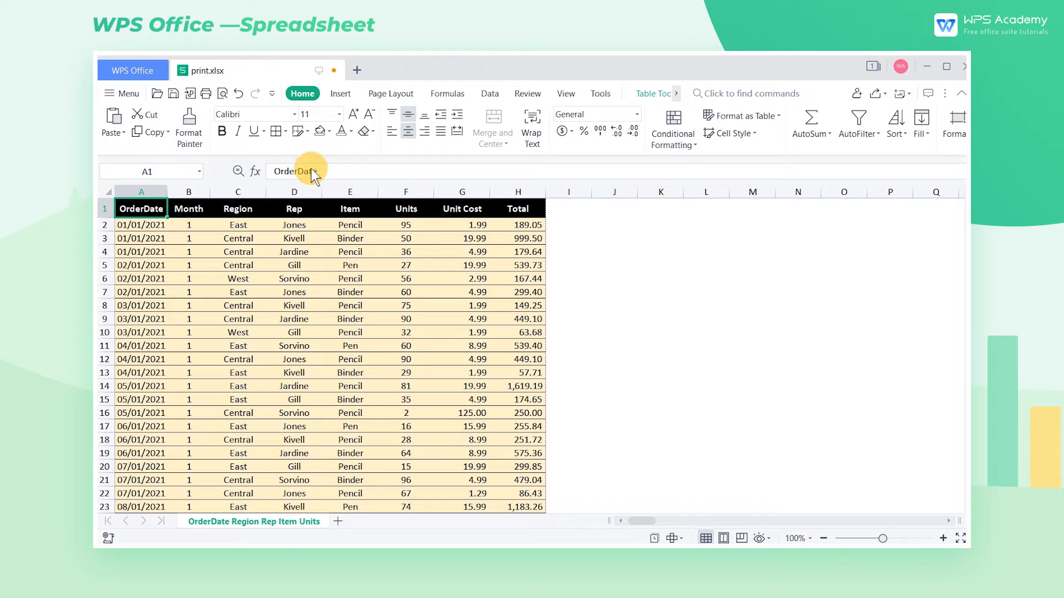
- Set the range A1:H28 of the order table as the print area
{"action": "left_click", "coordinate": [392, 94]}
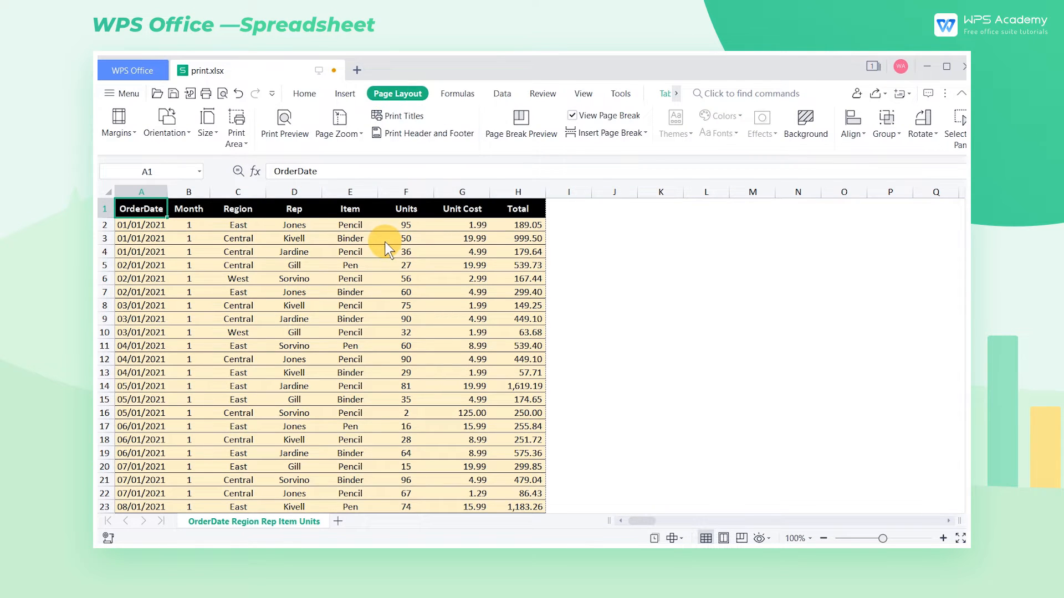
{"action": "left_click_drag", "start_coordinate": [148, 211], "coordinate": [508, 426]}
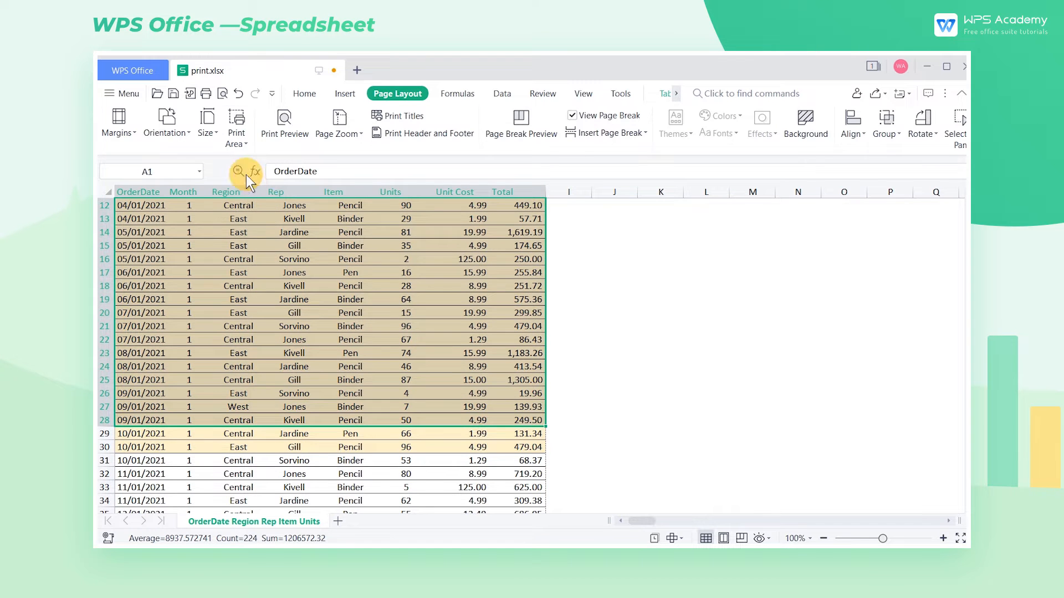
{"action": "left_click", "coordinate": [238, 141]}
{"action": "left_click", "coordinate": [259, 161]}
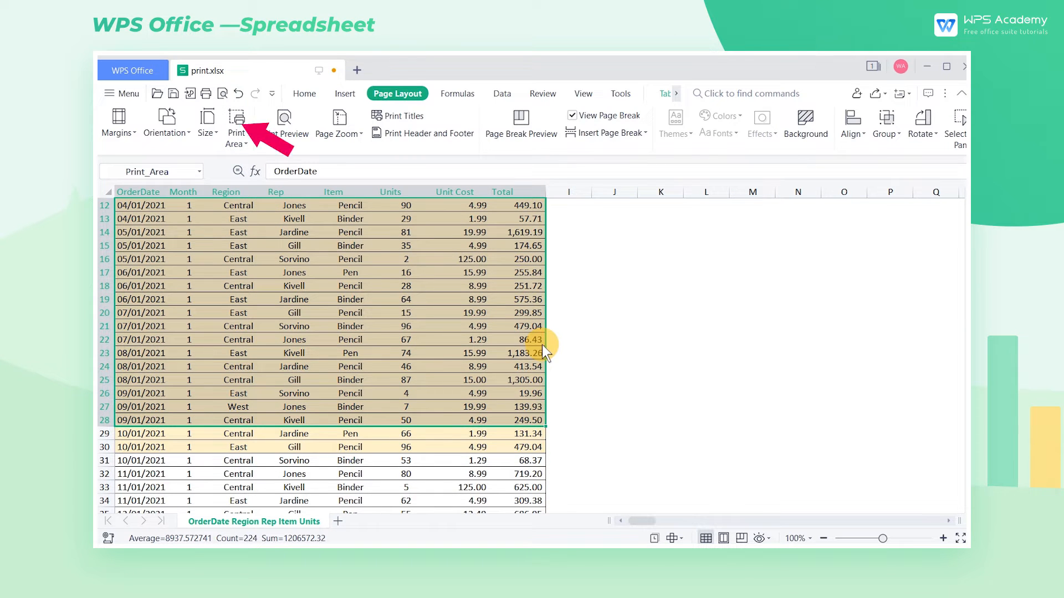
- Clear the selection and locate the defined print area by selecting the Print_Area named range
{"action": "left_click", "coordinate": [581, 354]}
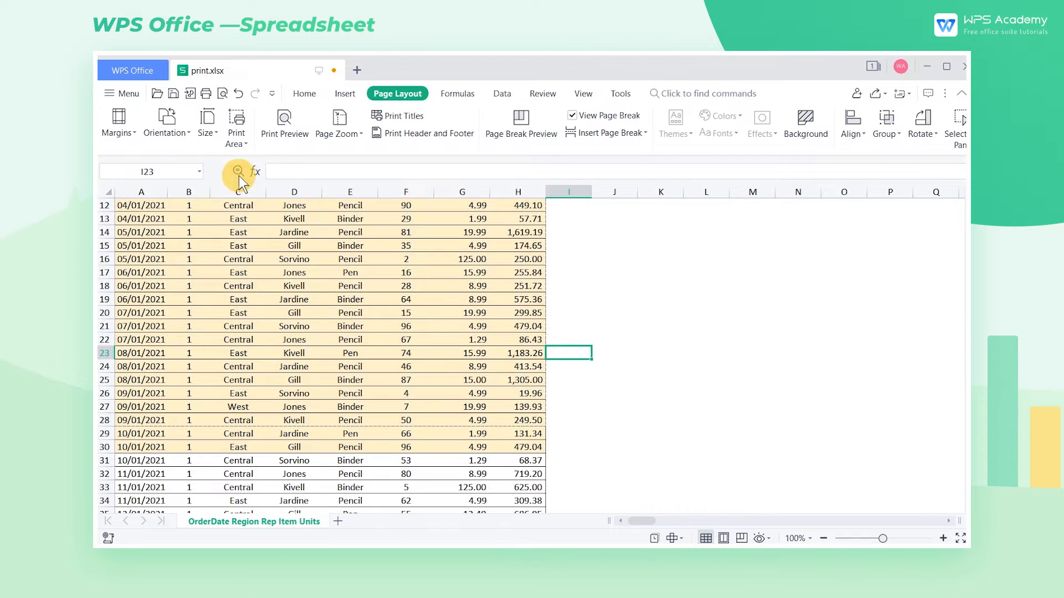
{"action": "left_click", "coordinate": [199, 171]}
{"action": "left_click", "coordinate": [163, 260]}
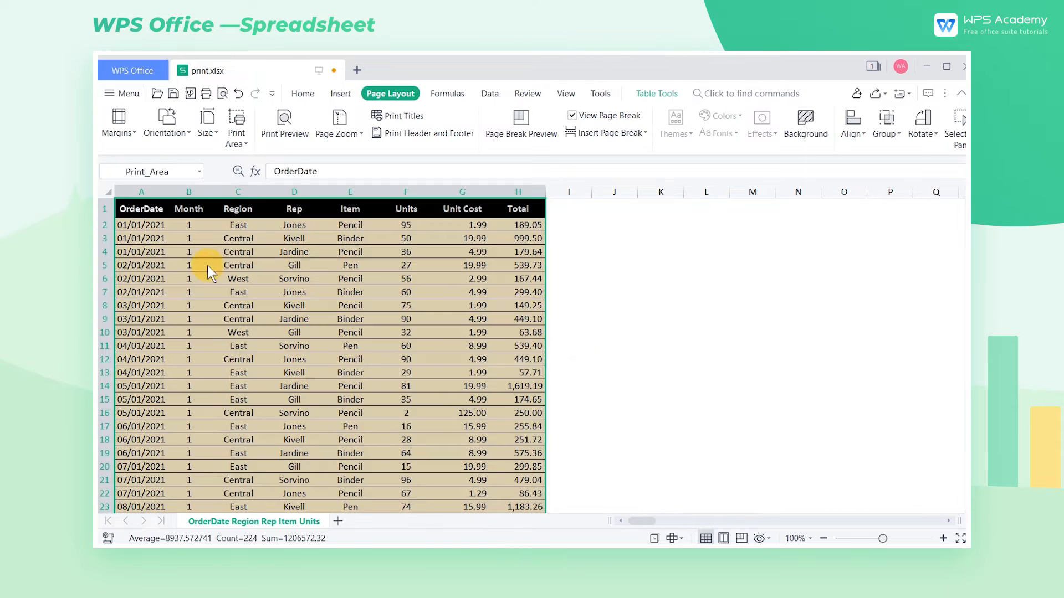
- Deselect the print area and show the order sheet in Page Break Preview
{"action": "left_click", "coordinate": [661, 400]}
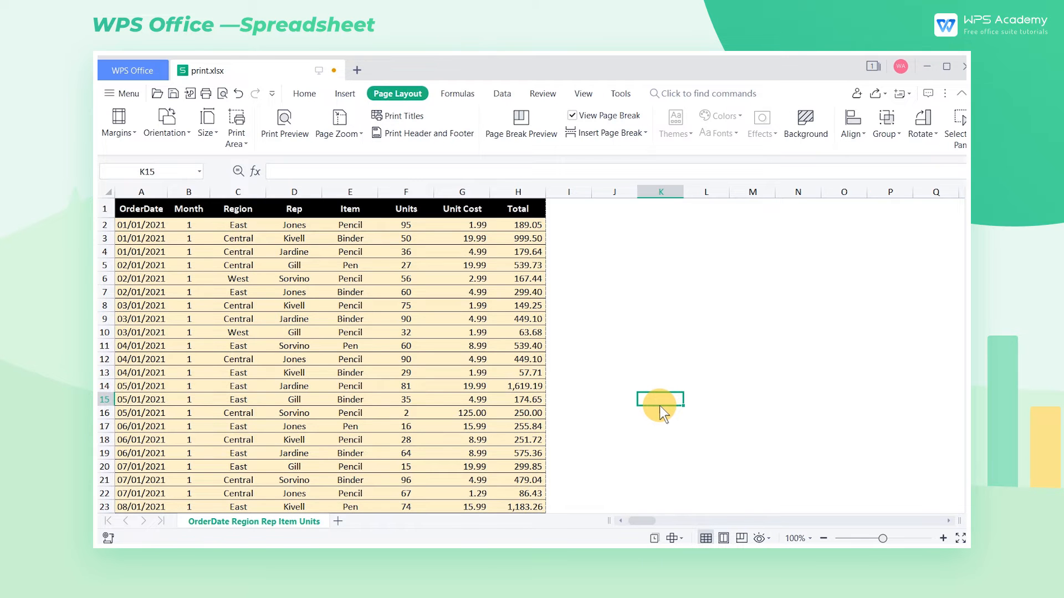
{"action": "scroll", "coordinate": [681, 430], "scroll_direction": "up", "scroll_amount": 6}
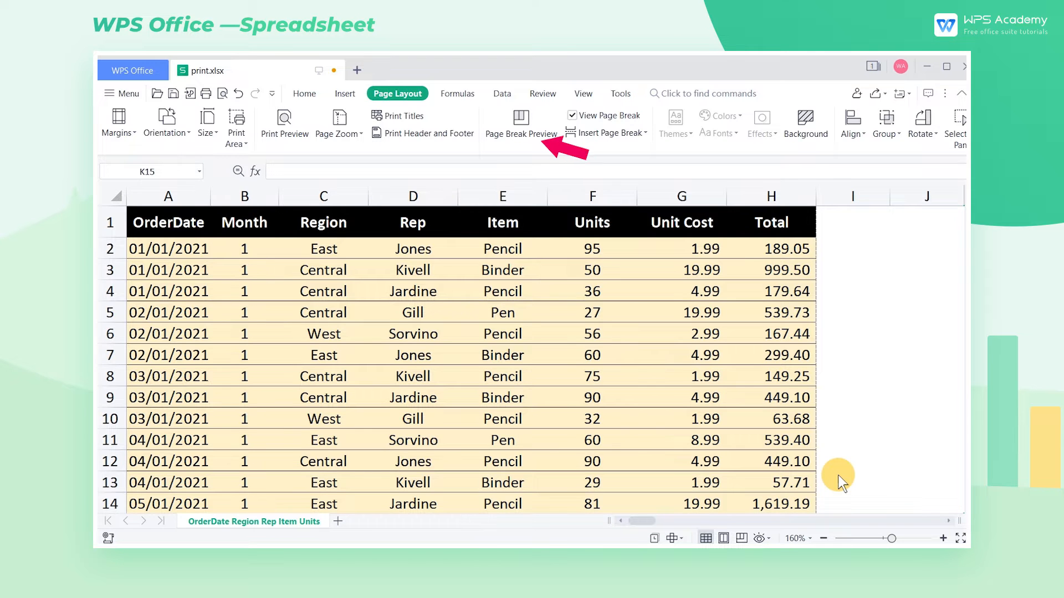
{"action": "left_click", "coordinate": [541, 139]}
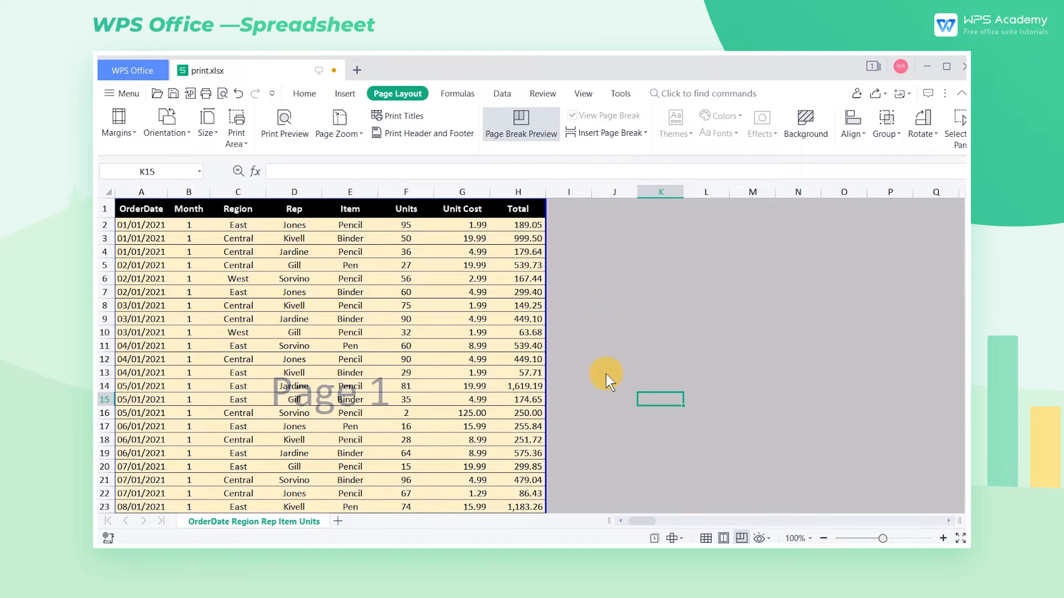
- Extend the print area down to row 30 in Page Break Preview and select the Print_Area named range
{"action": "scroll", "coordinate": [604, 377], "scroll_direction": "down", "scroll_amount": 3}
{"action": "scroll", "coordinate": [603, 377], "scroll_direction": "down", "scroll_amount": 2}
{"action": "left_click_drag", "start_coordinate": [546, 384], "coordinate": [542, 413]}
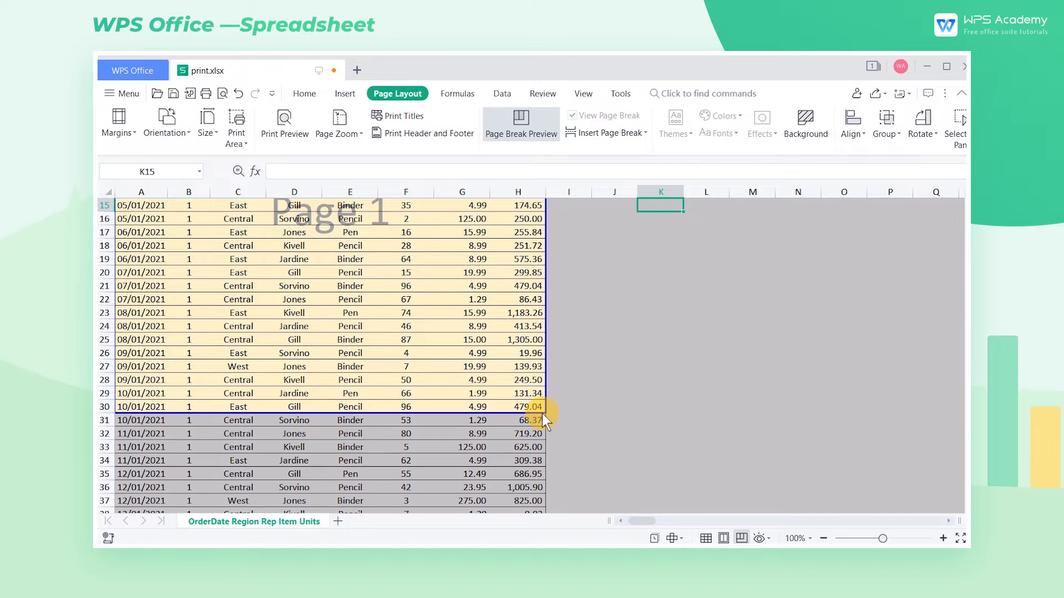
{"action": "left_click", "coordinate": [198, 173]}
{"action": "left_click", "coordinate": [154, 260]}
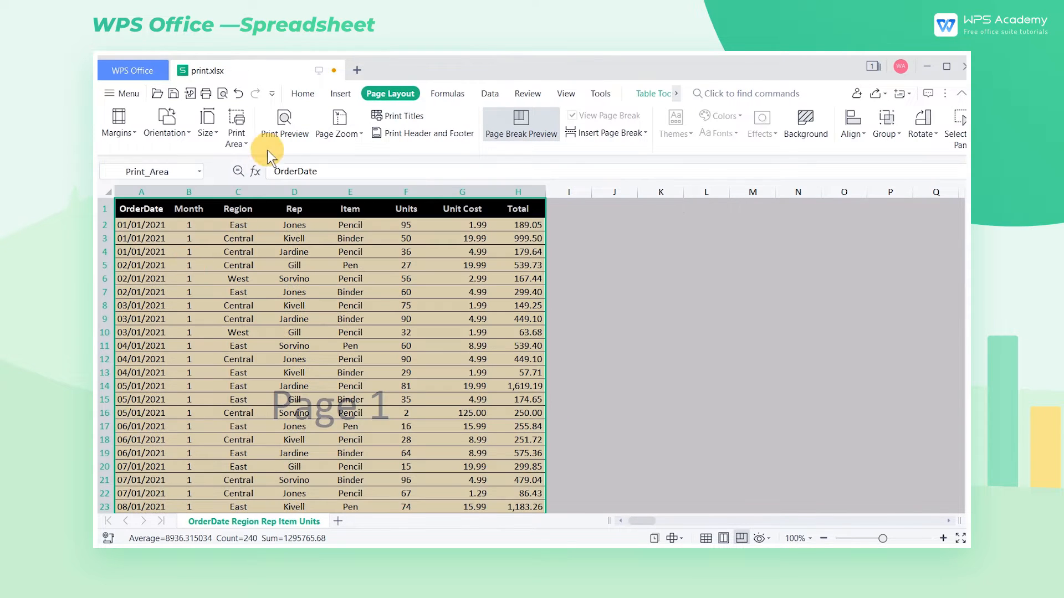
- Check the order table's print preview down to its last printed row, and return to the sheet
{"action": "left_click", "coordinate": [278, 135]}
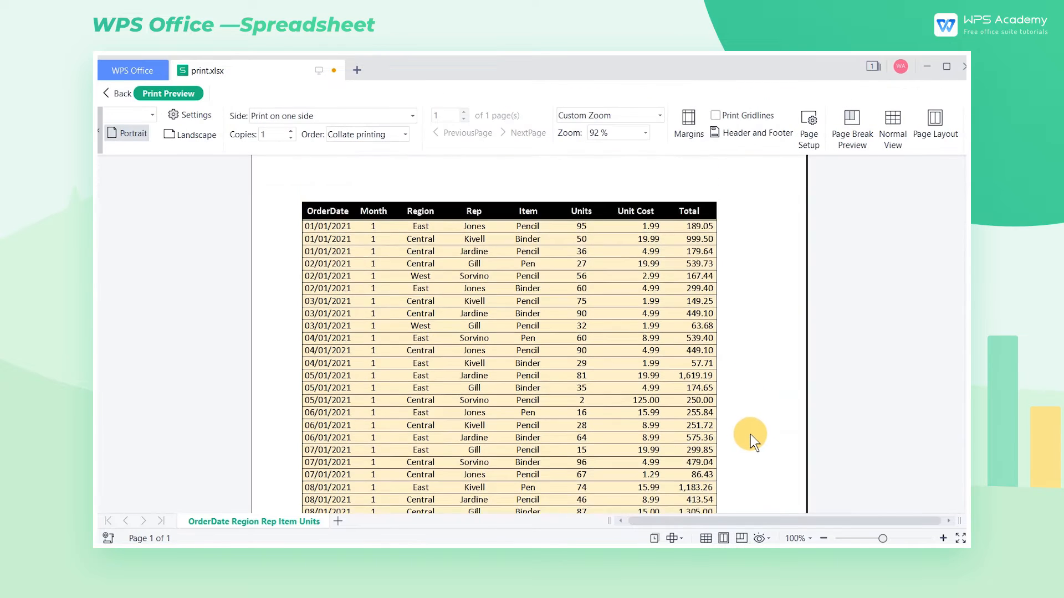
{"action": "scroll", "coordinate": [748, 435], "scroll_direction": "down", "scroll_amount": 5}
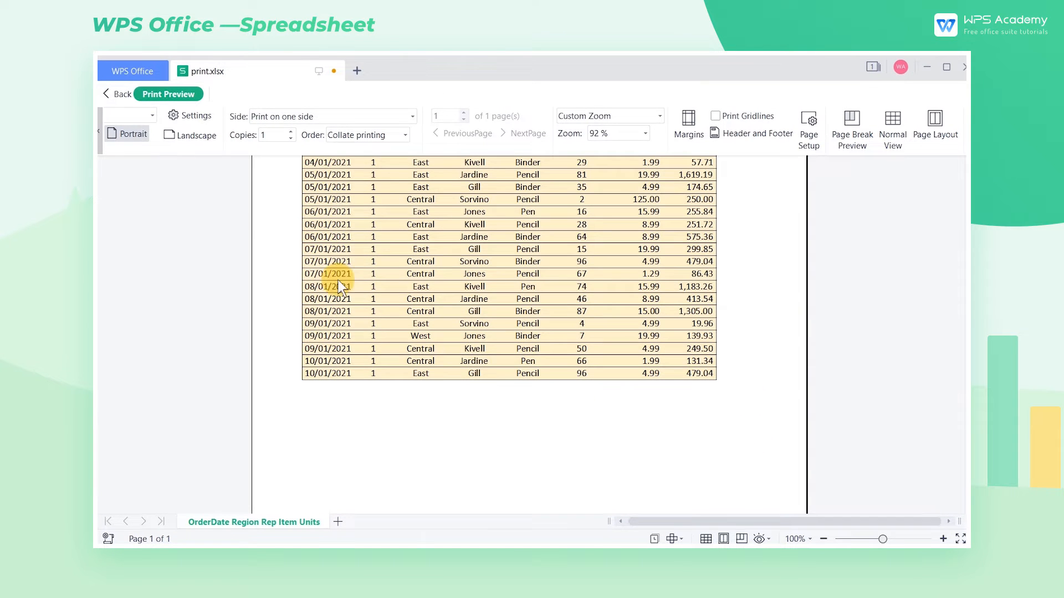
{"action": "left_click", "coordinate": [118, 93]}
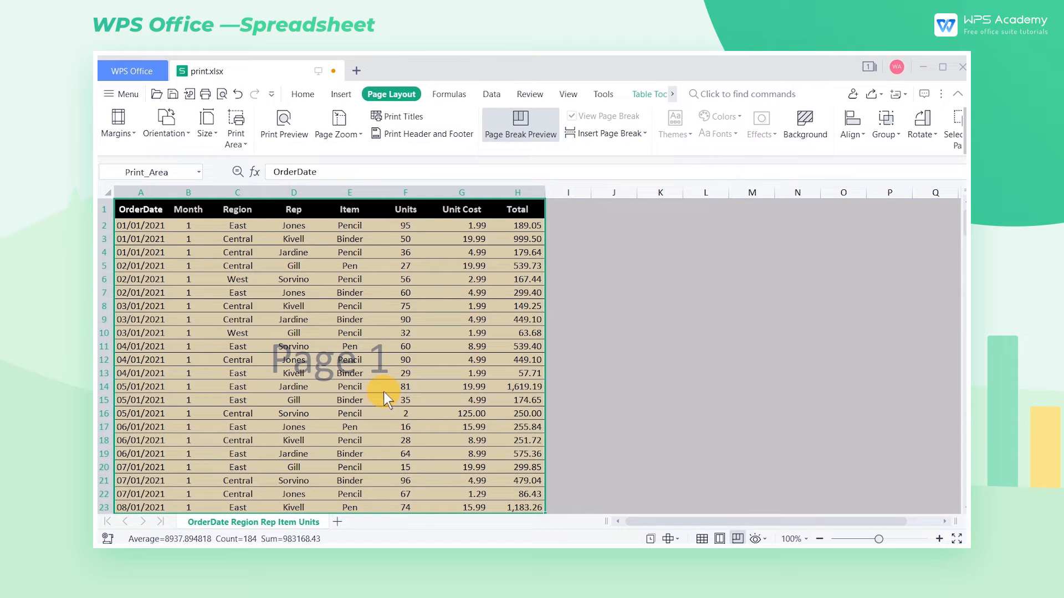
- Clear the print area, check the order sheet in print preview, and return to the sheet
{"action": "left_click", "coordinate": [231, 145]}
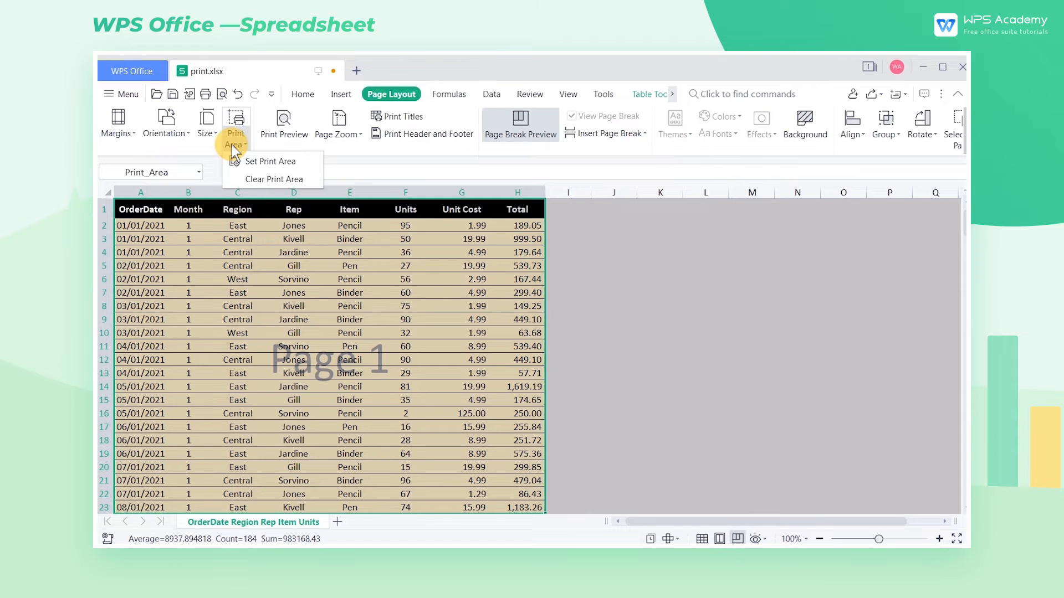
{"action": "left_click", "coordinate": [265, 172]}
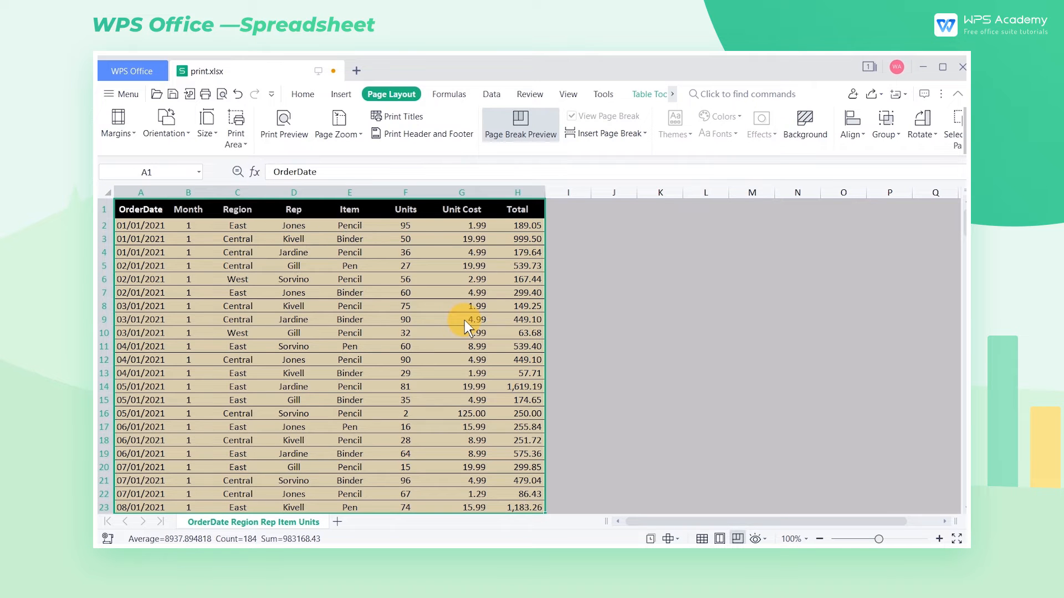
{"action": "left_click", "coordinate": [283, 127]}
{"action": "scroll", "coordinate": [649, 382], "scroll_direction": "up", "scroll_amount": 10}
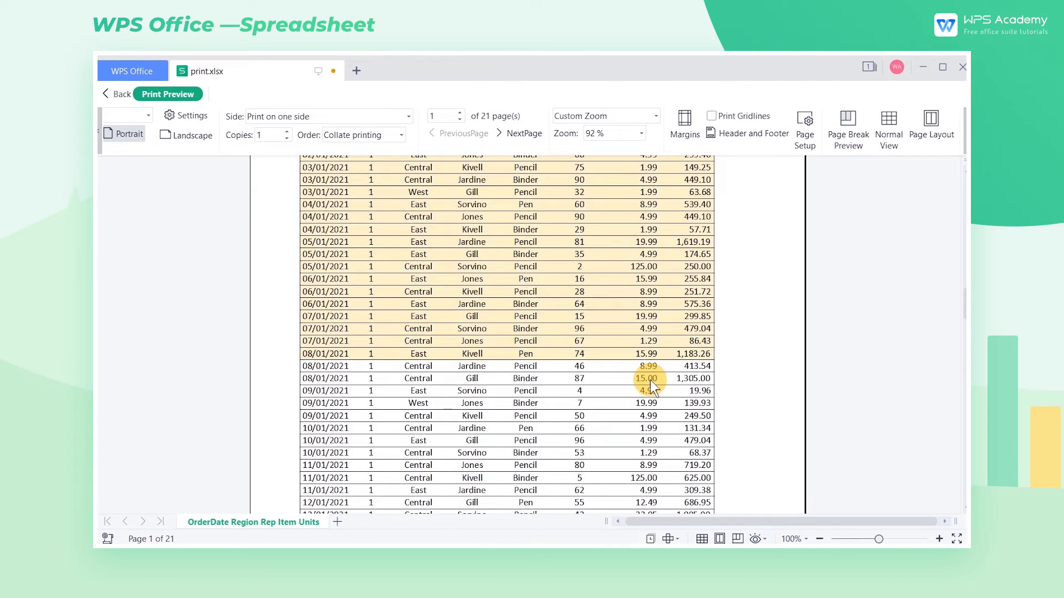
{"action": "left_click", "coordinate": [124, 95]}
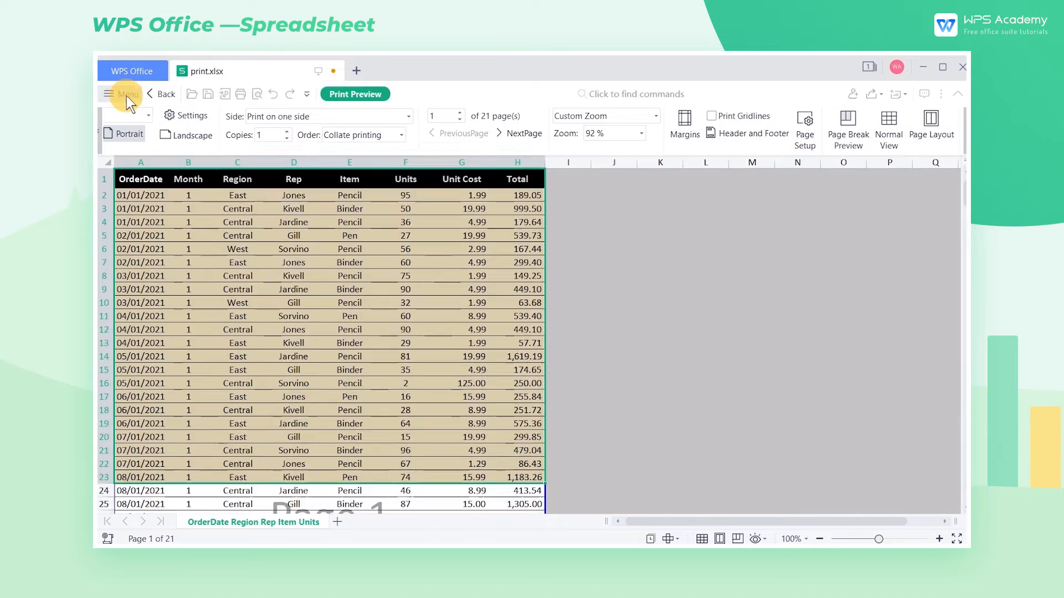
- Hide rows 24 to 1006 of the order table
{"action": "scroll", "coordinate": [222, 365], "scroll_direction": "down", "scroll_amount": 3}
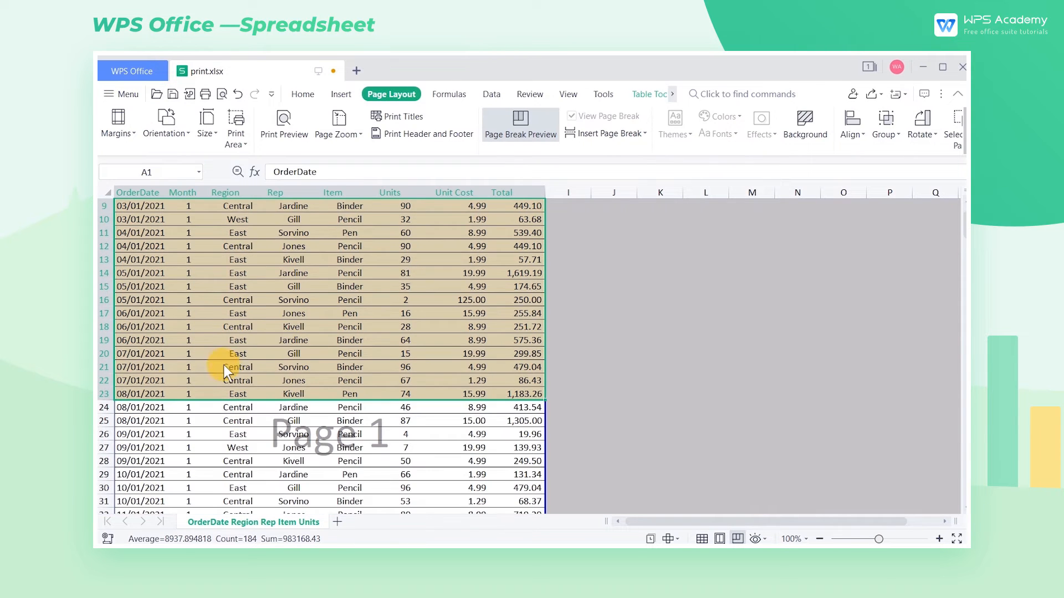
{"action": "left_click", "coordinate": [108, 406]}
{"action": "key", "text": "ctrl+shift+Down"}
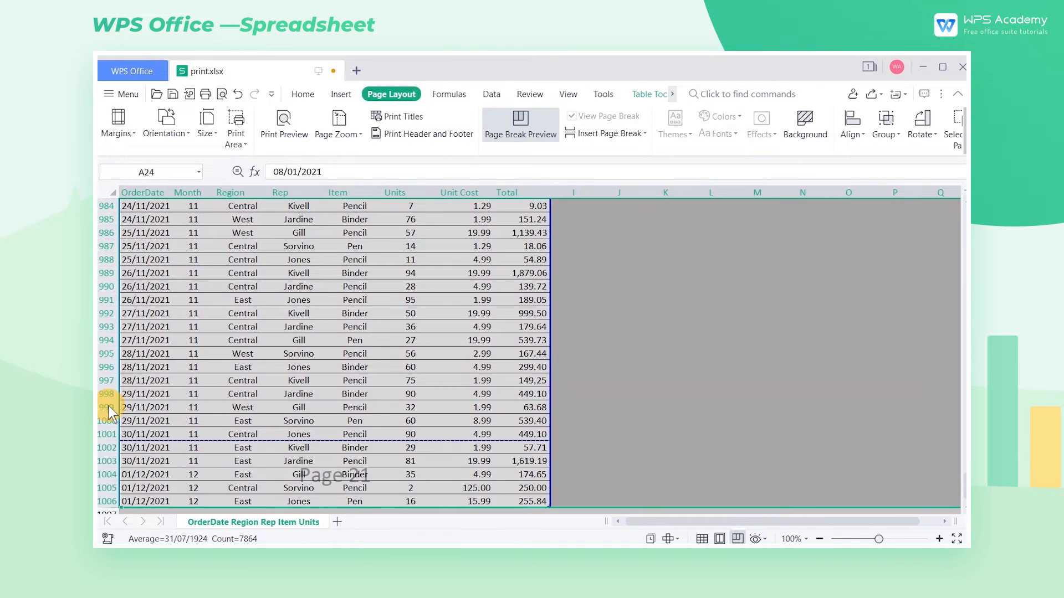
{"action": "right_click", "coordinate": [105, 238]}
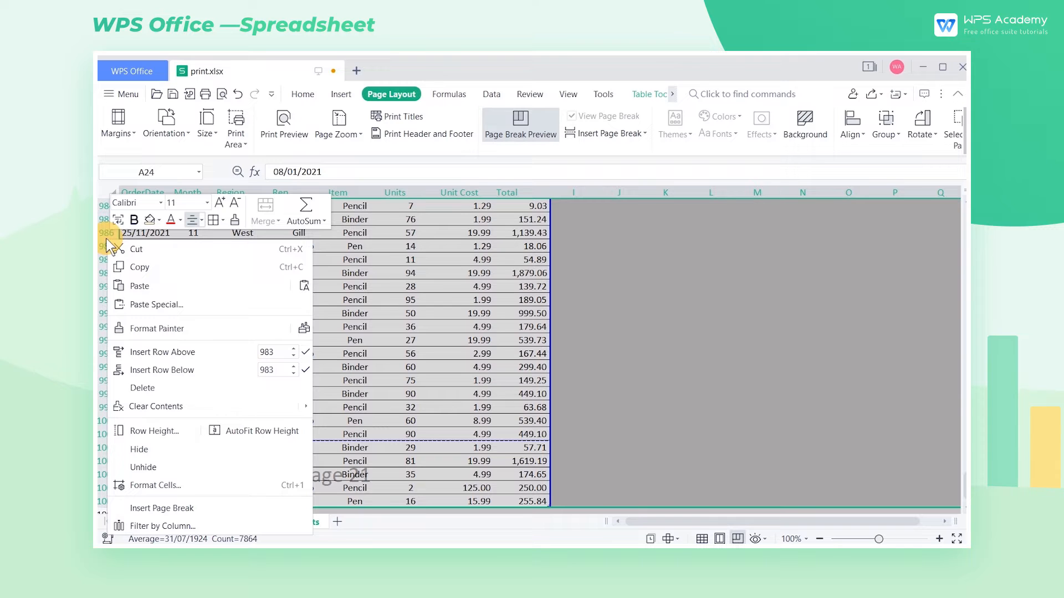
{"action": "left_click", "coordinate": [165, 444]}
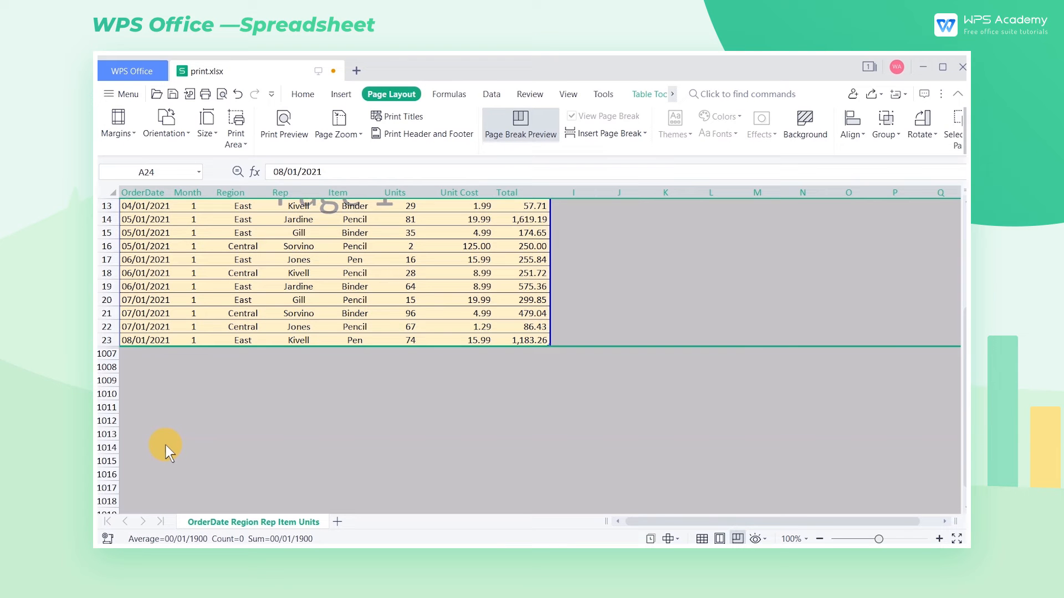
- Check in print preview how the order table prints with its hidden rows
{"action": "left_click", "coordinate": [276, 134]}
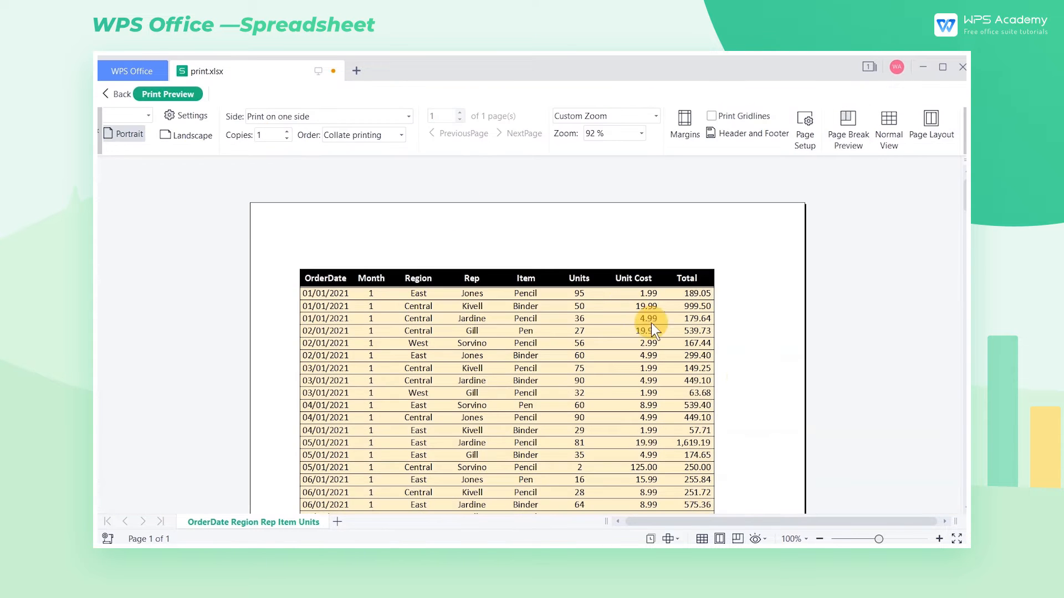
{"action": "scroll", "coordinate": [754, 381], "scroll_direction": "down", "scroll_amount": 2}
{"action": "scroll", "coordinate": [753, 382], "scroll_direction": "down", "scroll_amount": 2}
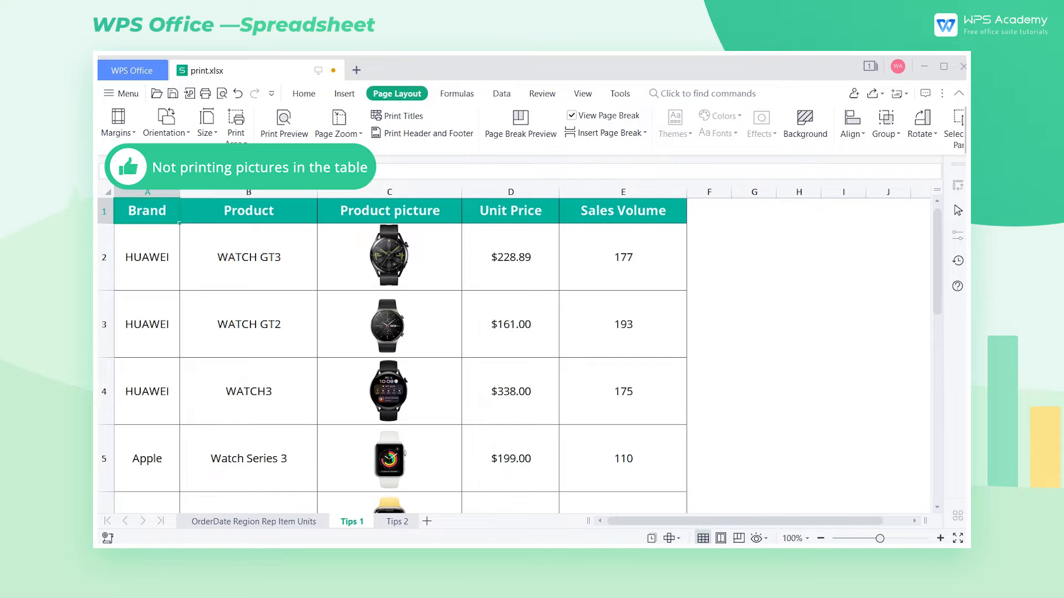
- Check how the product pictures on the Tips 1 sheet appear in print preview, and return to the sheet
{"action": "left_click", "coordinate": [287, 128]}
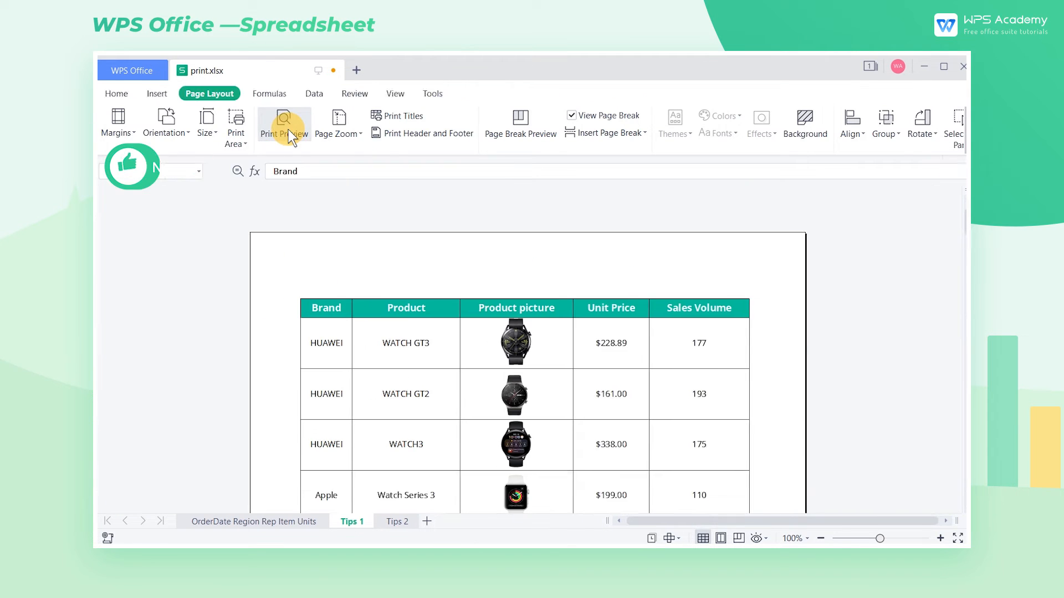
{"action": "scroll", "coordinate": [640, 383], "scroll_direction": "down", "scroll_amount": 6}
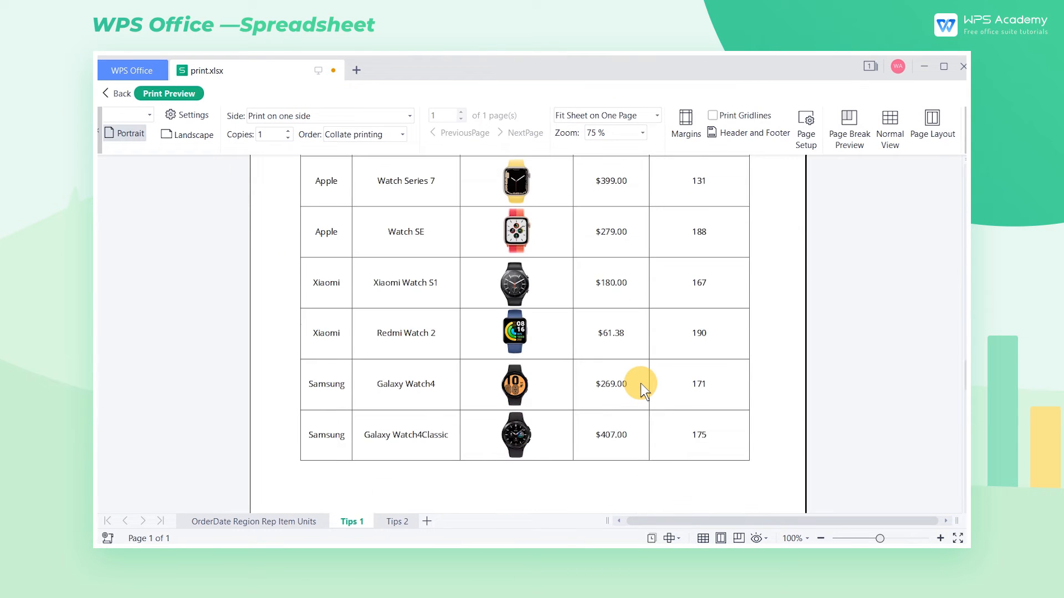
{"action": "scroll", "coordinate": [640, 385], "scroll_direction": "up", "scroll_amount": 6}
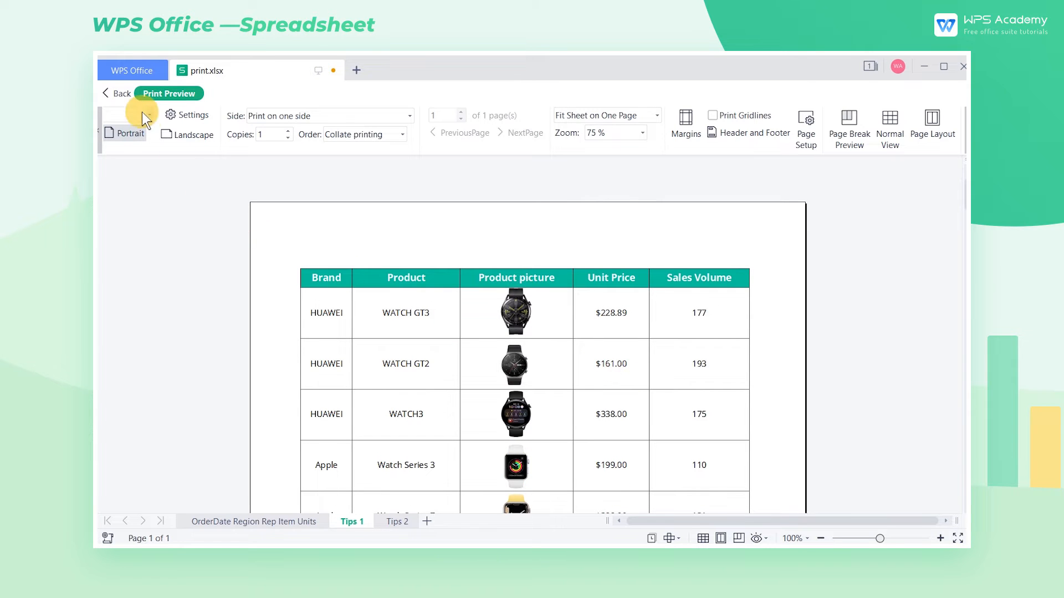
{"action": "left_click", "coordinate": [121, 91]}
- Select all product pictures on the Tips 1 sheet and turn off their Print object property
{"action": "left_click", "coordinate": [388, 247]}
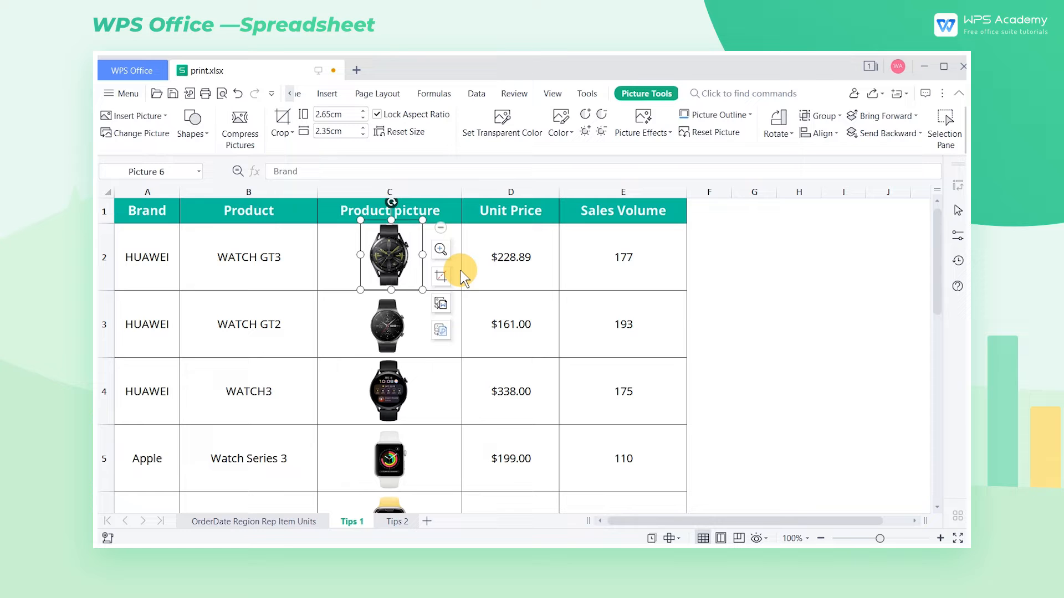
{"action": "key", "text": "ctrl+a"}
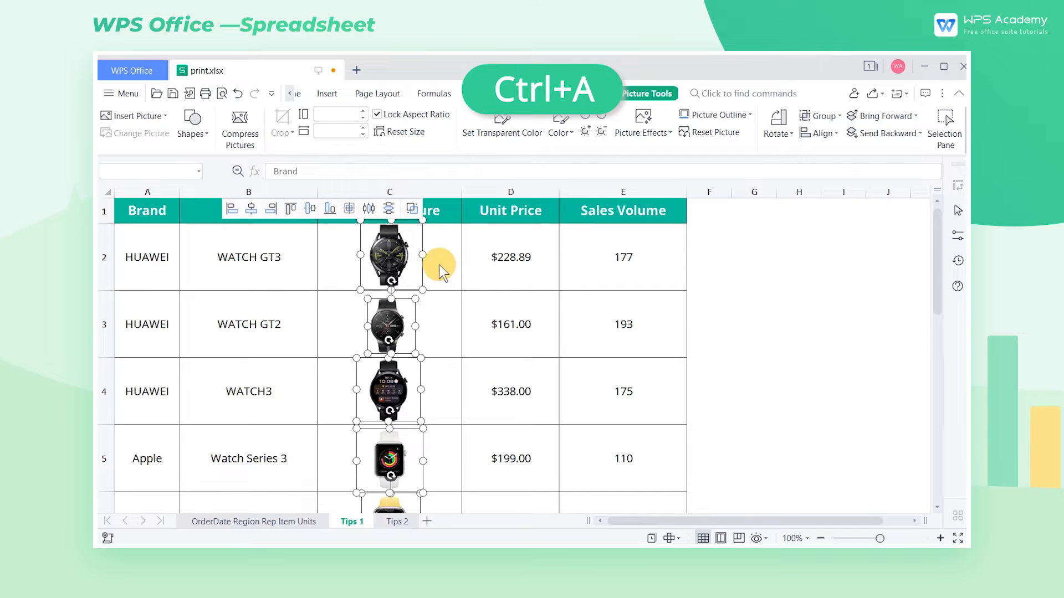
{"action": "right_click", "coordinate": [399, 266]}
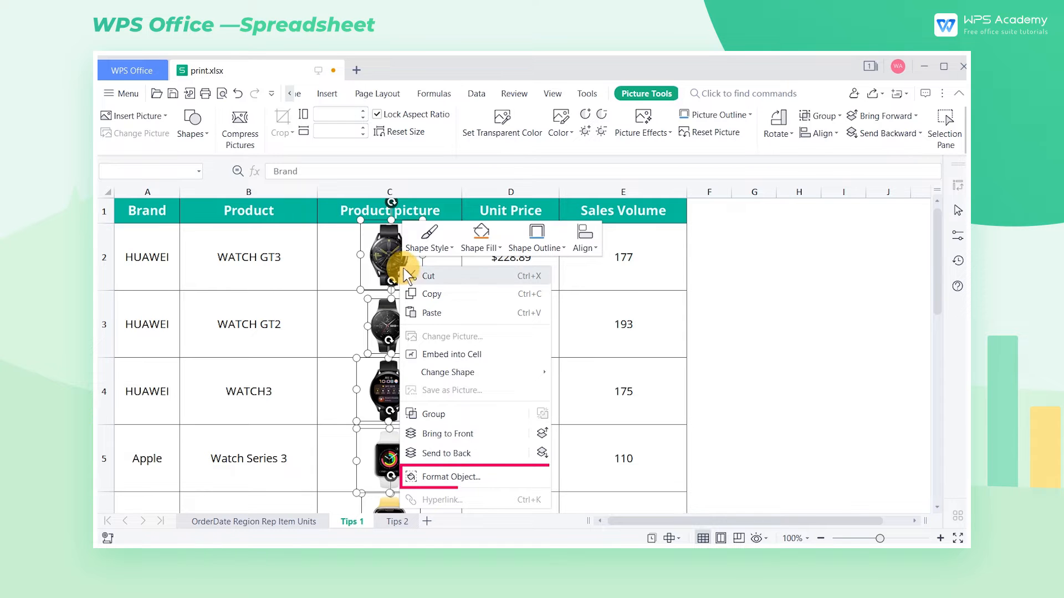
{"action": "left_click", "coordinate": [492, 476]}
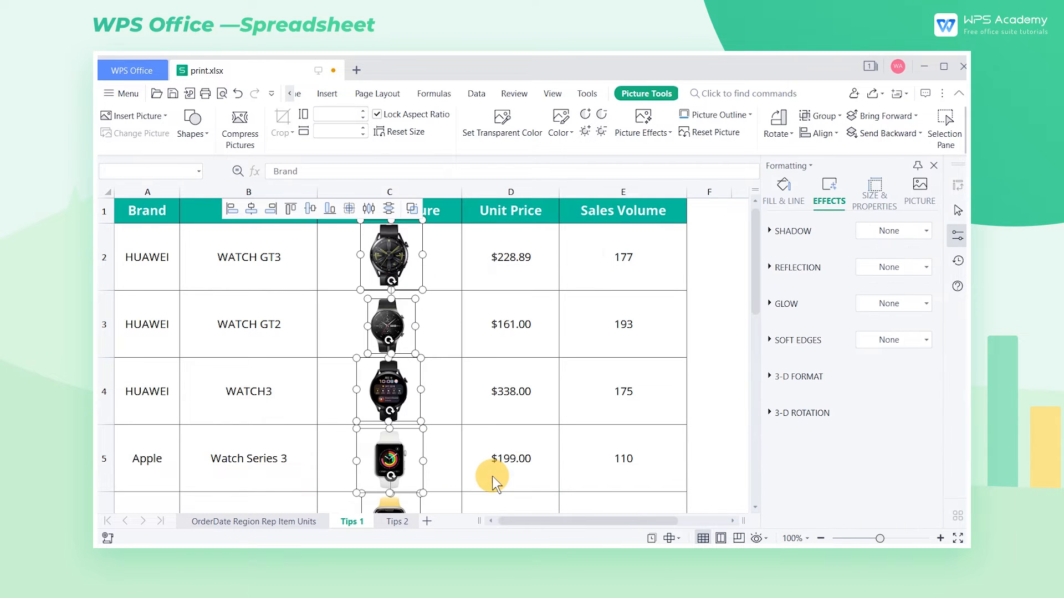
{"action": "left_click", "coordinate": [878, 214]}
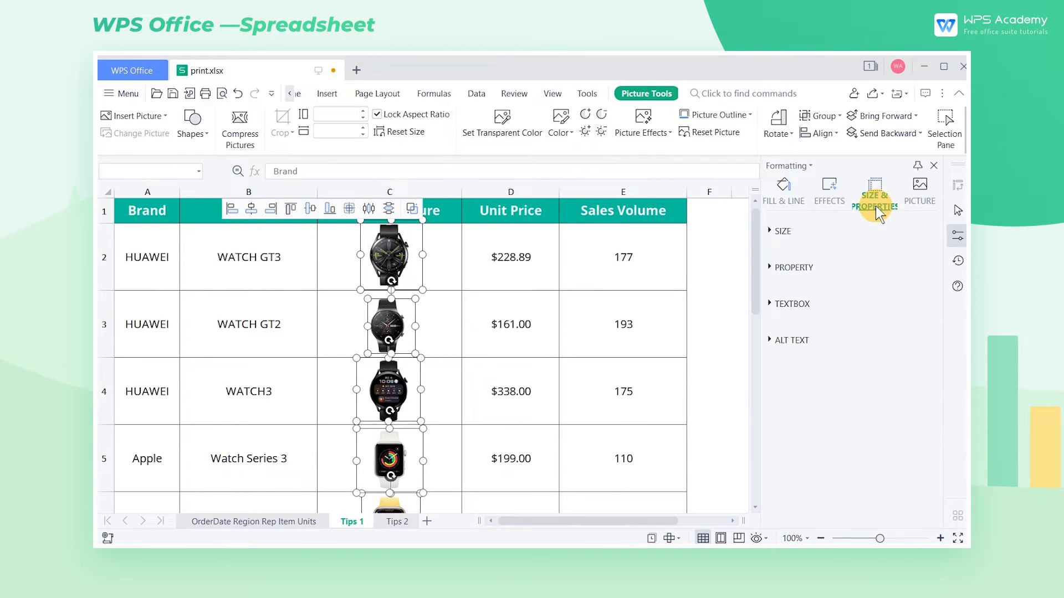
{"action": "left_click", "coordinate": [777, 268]}
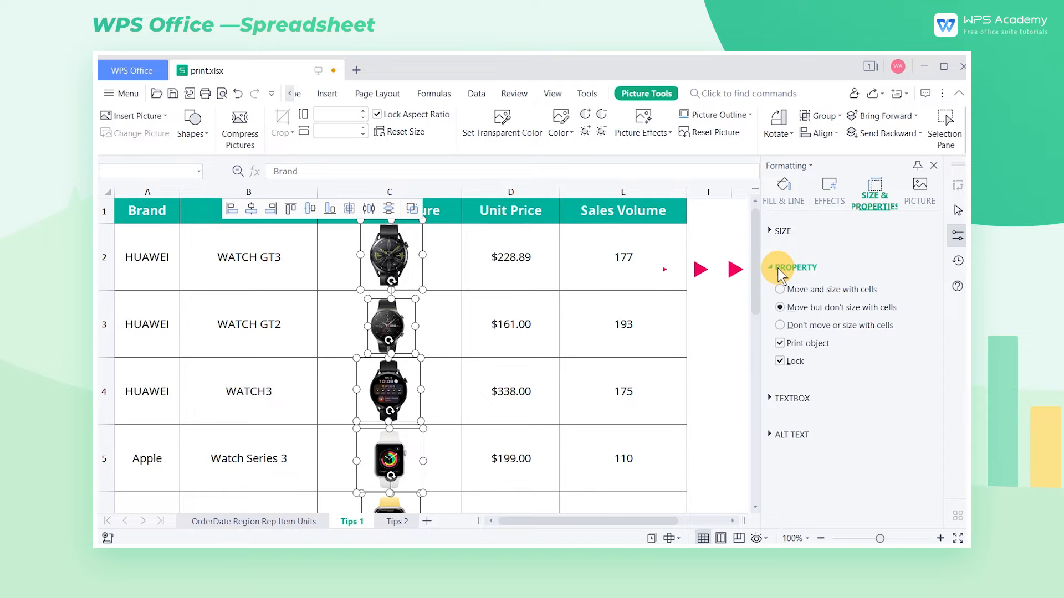
{"action": "left_click", "coordinate": [779, 344]}
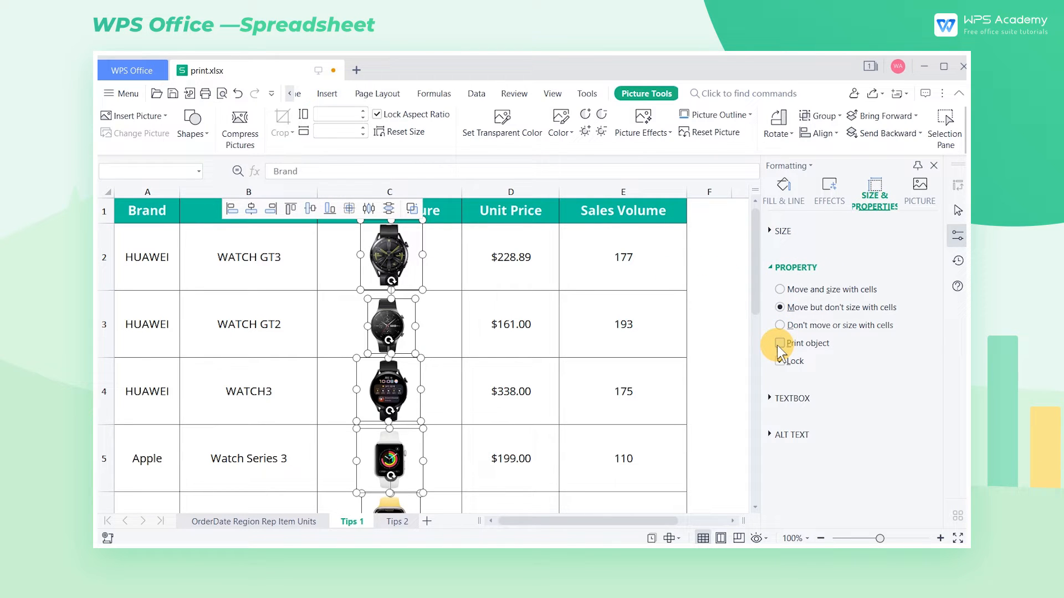
- Check the Product picture column in print preview, return to the sheet, and close the object formatting settings
{"action": "left_click", "coordinate": [221, 93]}
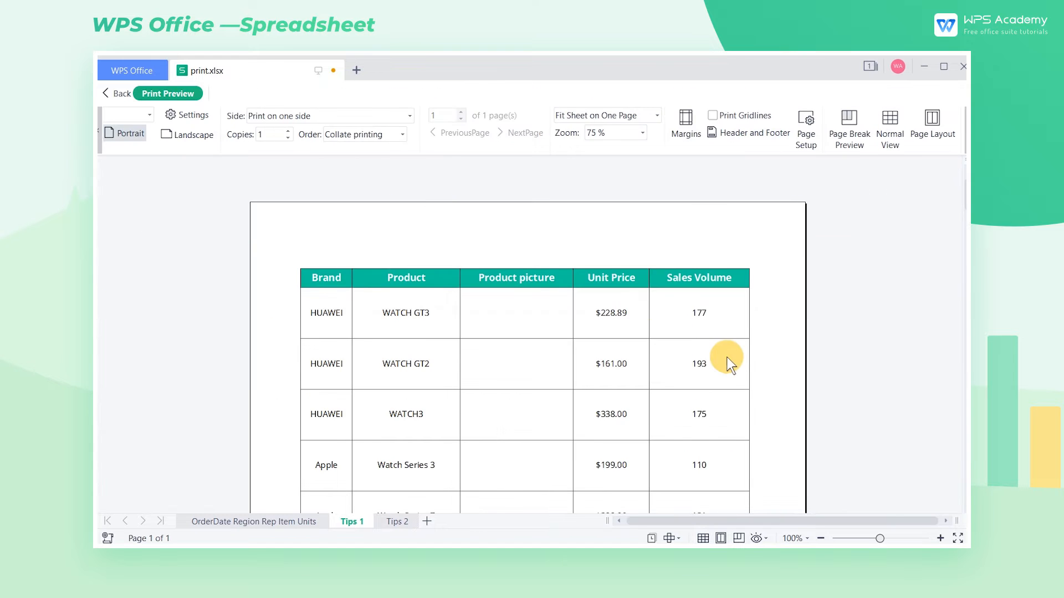
{"action": "scroll", "coordinate": [726, 357], "scroll_direction": "down", "scroll_amount": 5}
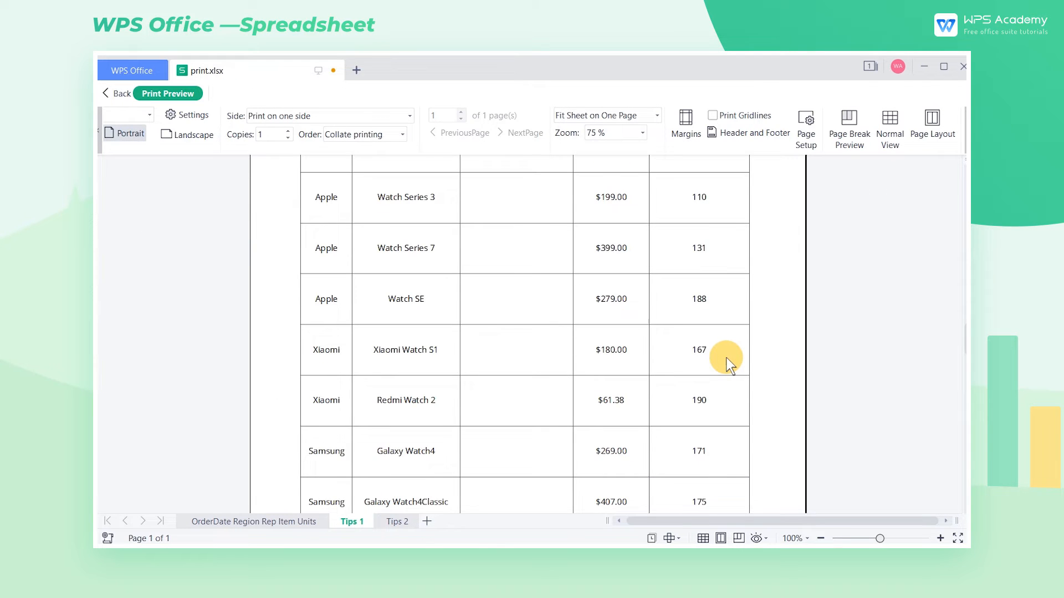
{"action": "scroll", "coordinate": [726, 358], "scroll_direction": "up", "scroll_amount": 5}
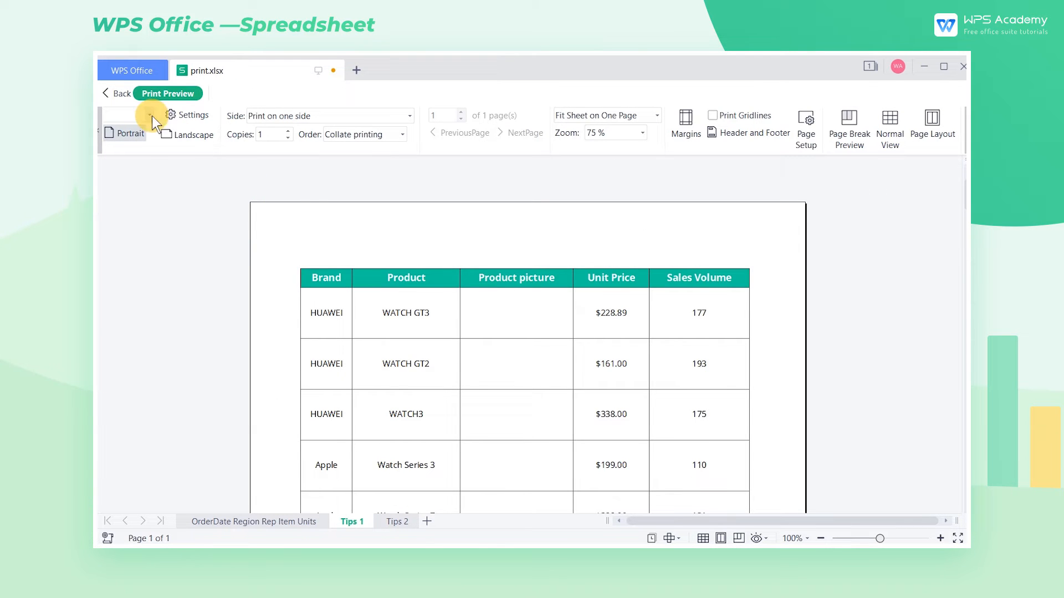
{"action": "left_click", "coordinate": [129, 94]}
{"action": "left_click", "coordinate": [936, 166]}
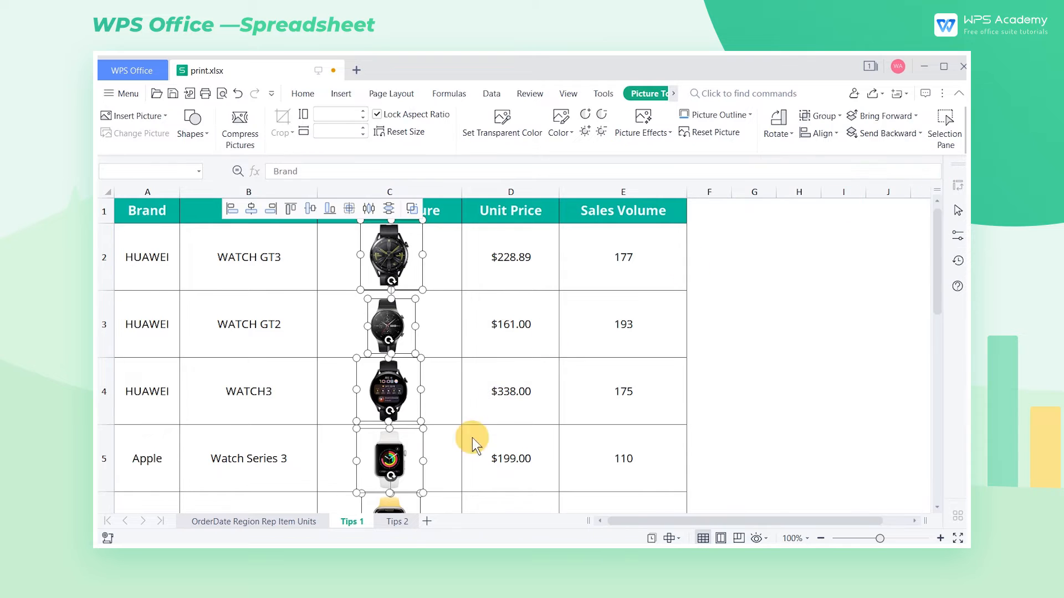
- Switch to the Tips 2 sheet, view the comment on cell E8, and check the sheet in print preview
{"action": "left_click", "coordinate": [405, 523]}
{"action": "mouse_move", "coordinate": [450, 314]}
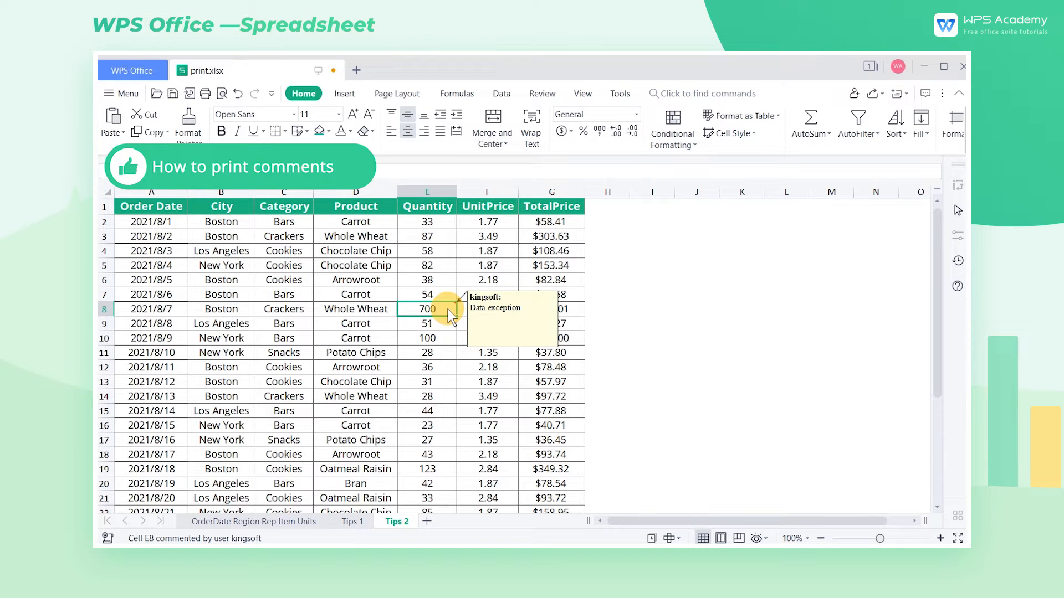
{"action": "left_click", "coordinate": [221, 94]}
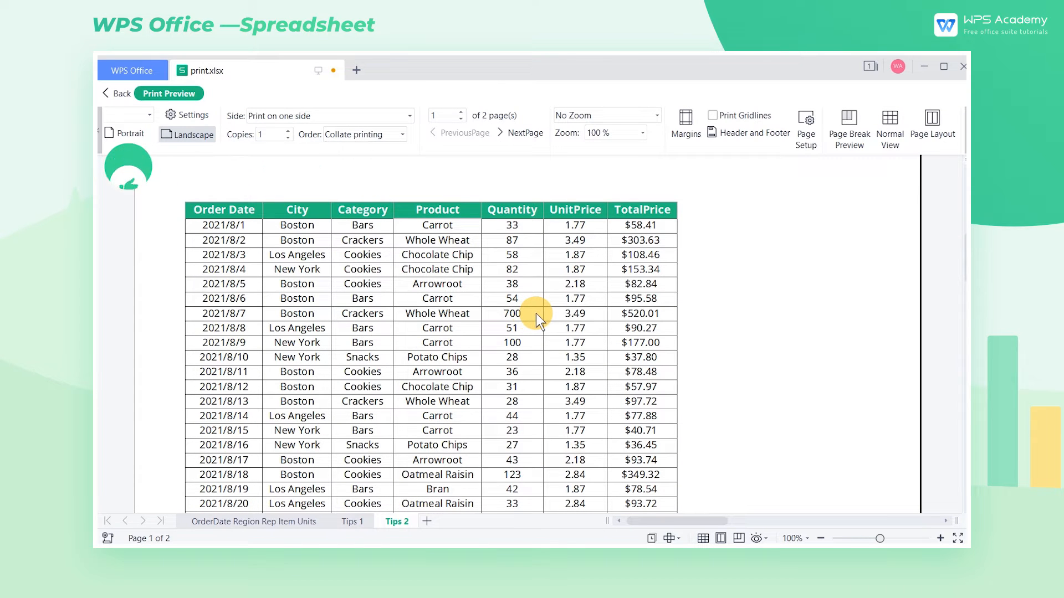
{"action": "left_click", "coordinate": [122, 94]}
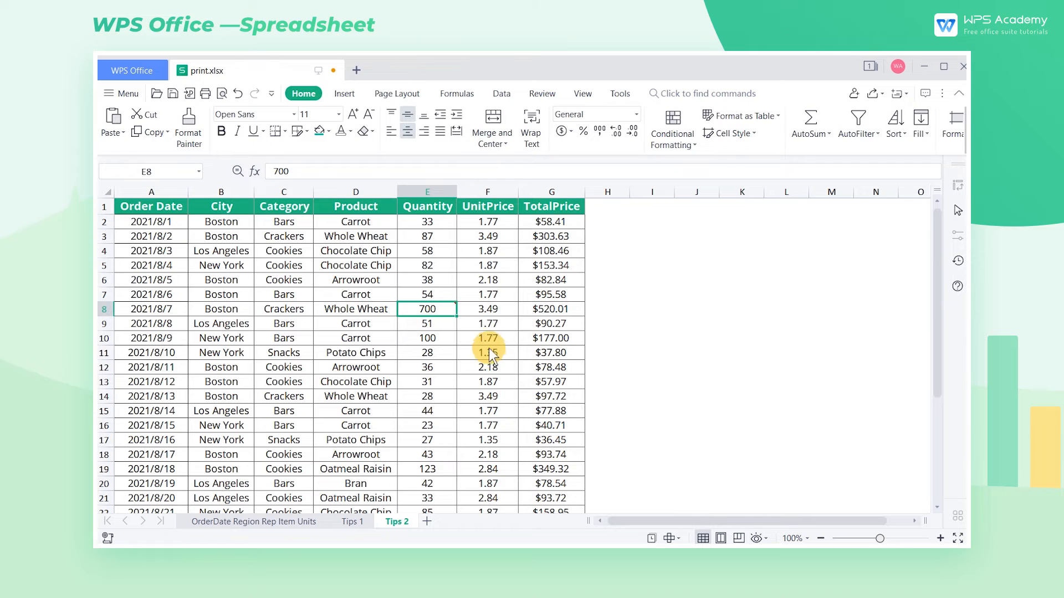
- Show the comment on cell E8 and move its box beside the table, over columns H to J
{"action": "left_click", "coordinate": [538, 98]}
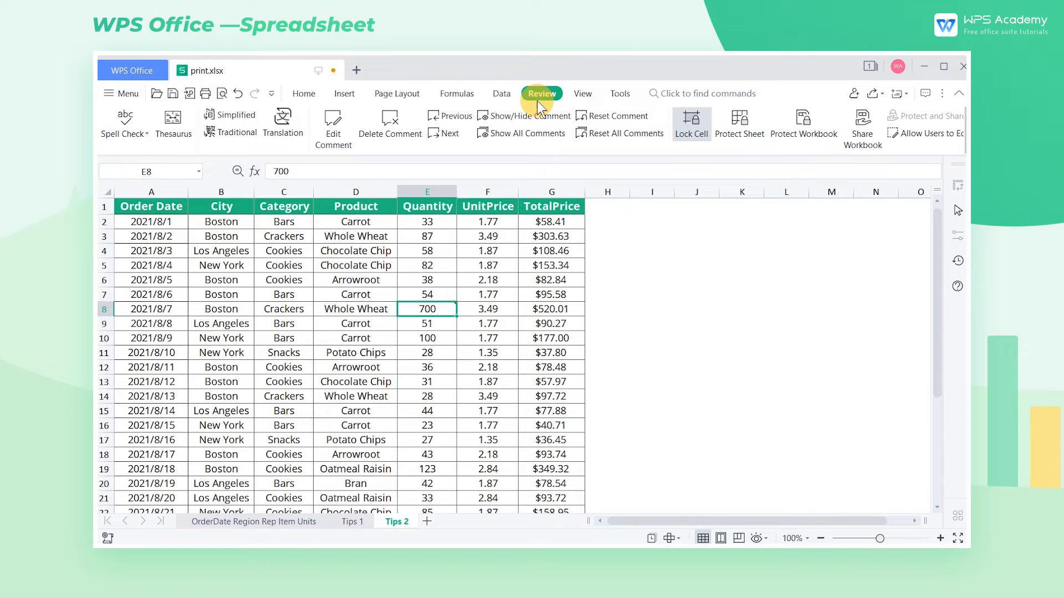
{"action": "left_click", "coordinate": [533, 115]}
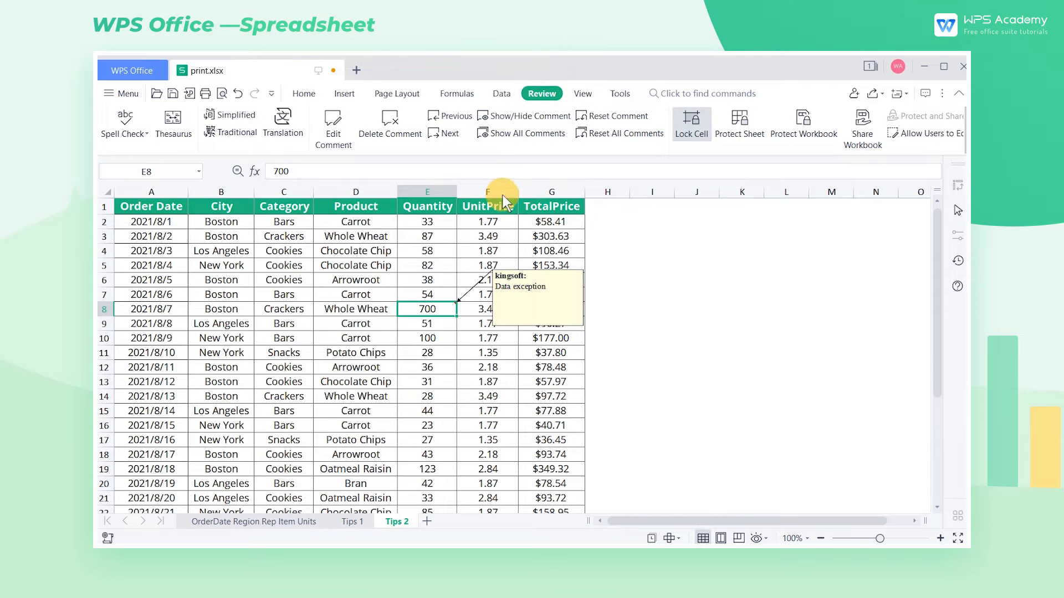
{"action": "left_click", "coordinate": [527, 285]}
{"action": "left_click_drag", "start_coordinate": [529, 271], "coordinate": [643, 275]}
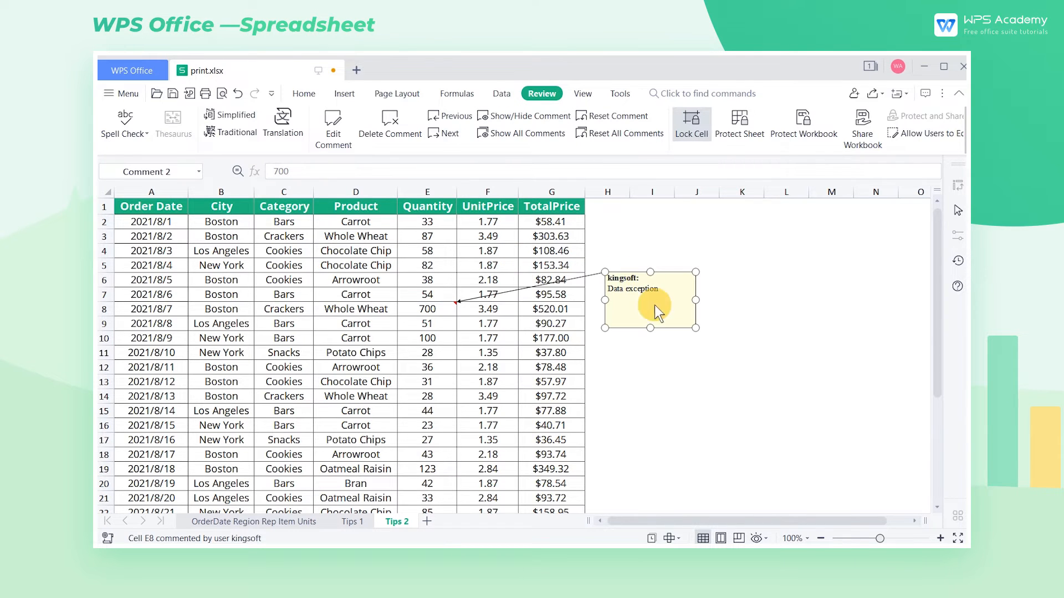
- In the print preview's page setup for the Tips 2 sheet, set comments to print as displayed on sheet
{"action": "left_click", "coordinate": [221, 93]}
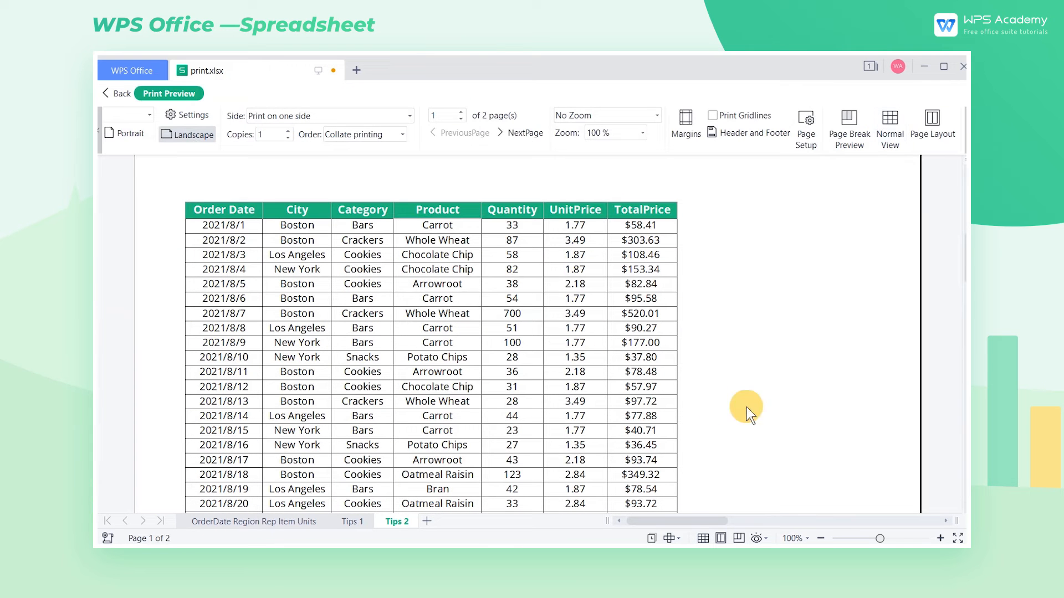
{"action": "left_click", "coordinate": [804, 147]}
{"action": "left_click", "coordinate": [527, 172]}
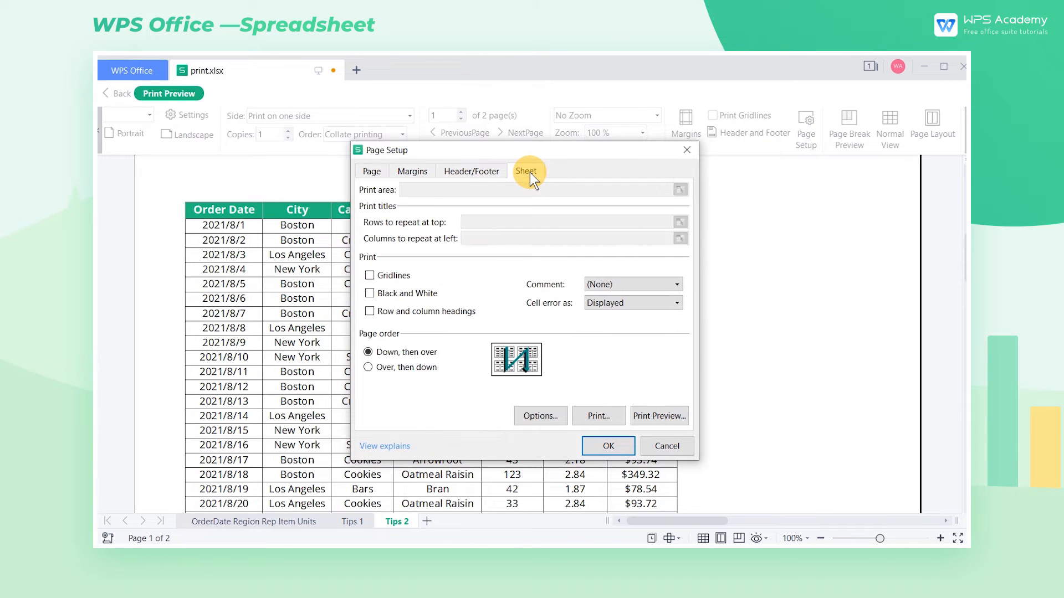
{"action": "left_click", "coordinate": [653, 284]}
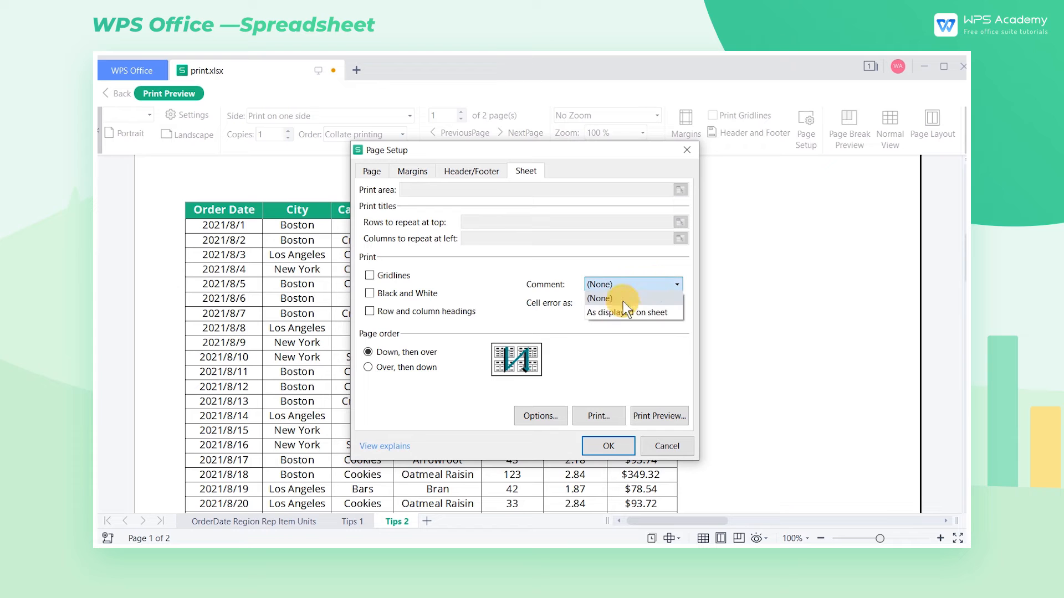
{"action": "left_click", "coordinate": [622, 317]}
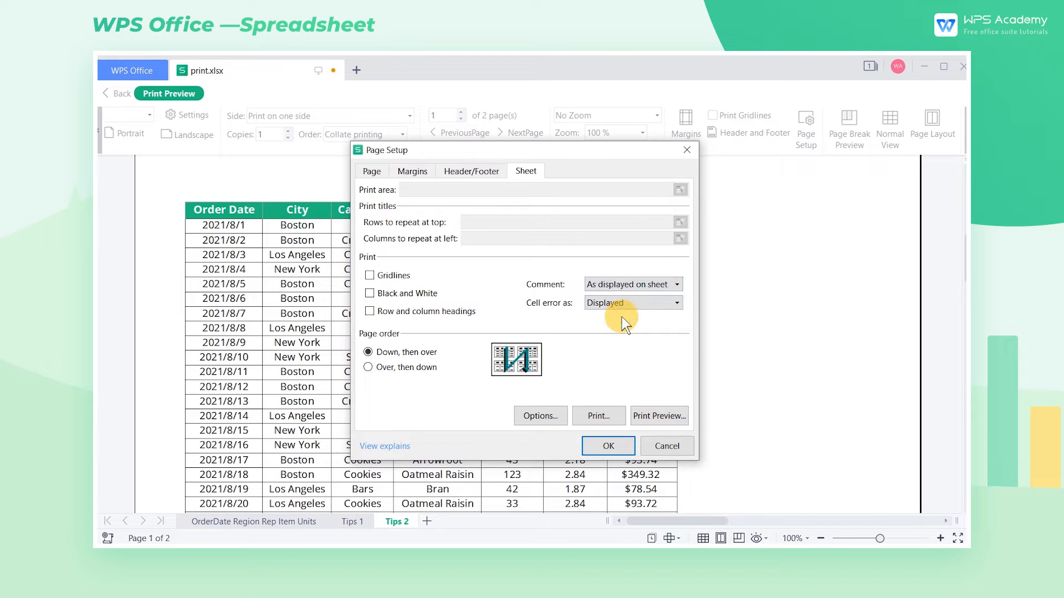
{"action": "left_click", "coordinate": [609, 446]}
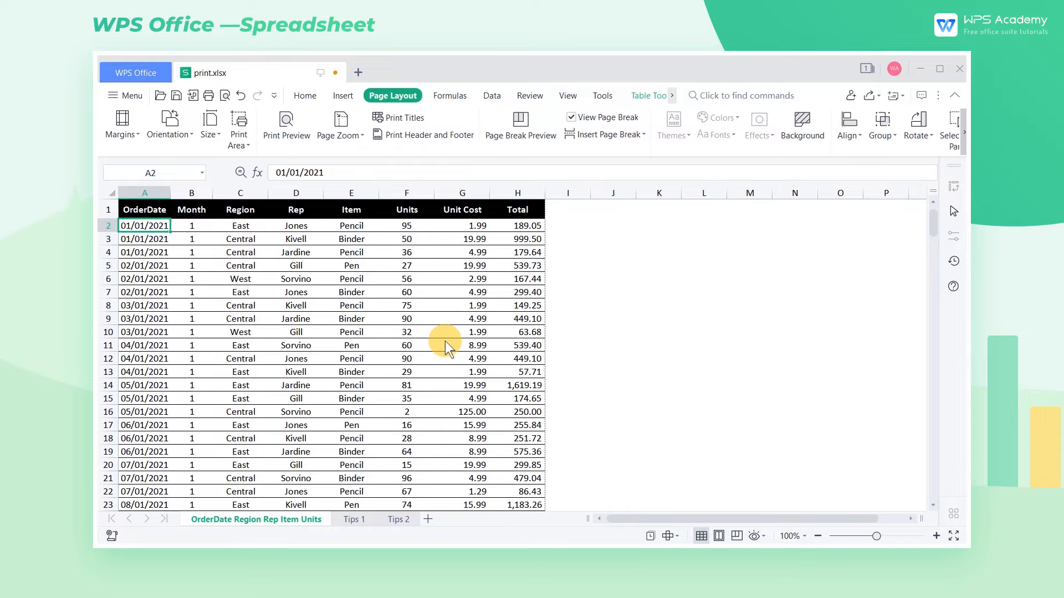
- Examine the page breaks of the OrderDate Region Rep Item Units sheet, page through its print preview to page 6, and return to the sheet
{"action": "scroll", "coordinate": [444, 342], "scroll_direction": "down", "scroll_amount": 6}
{"action": "scroll", "coordinate": [438, 341], "scroll_direction": "down", "scroll_amount": 8}
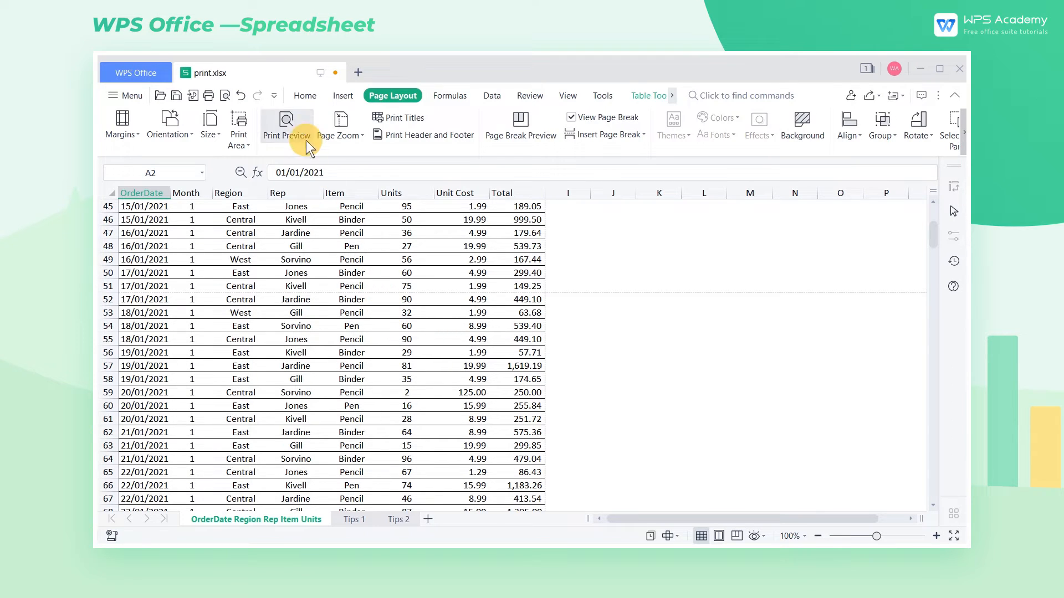
{"action": "left_click", "coordinate": [287, 128]}
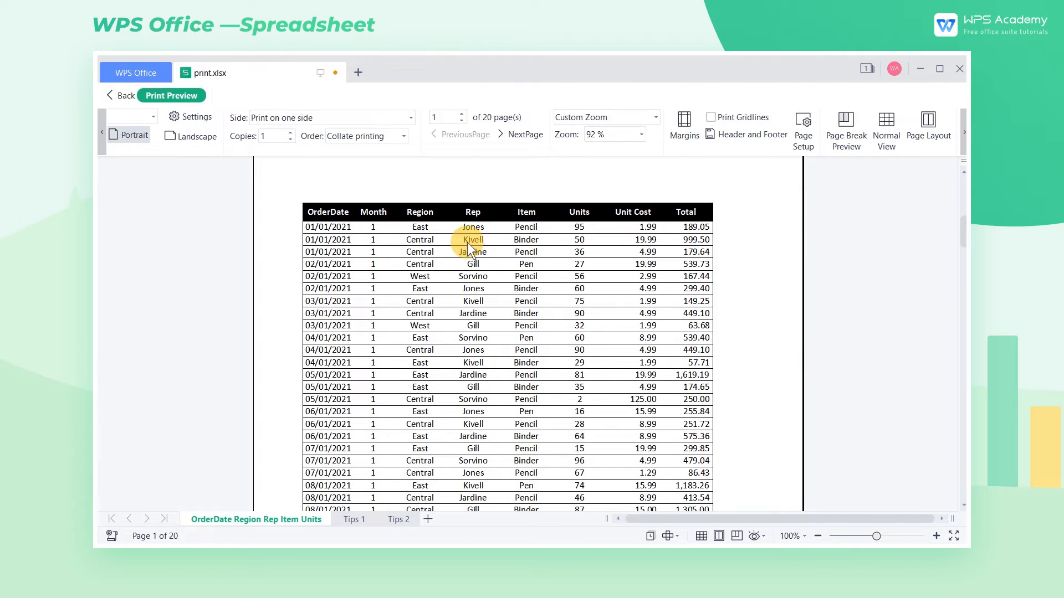
{"action": "left_click", "coordinate": [460, 114]}
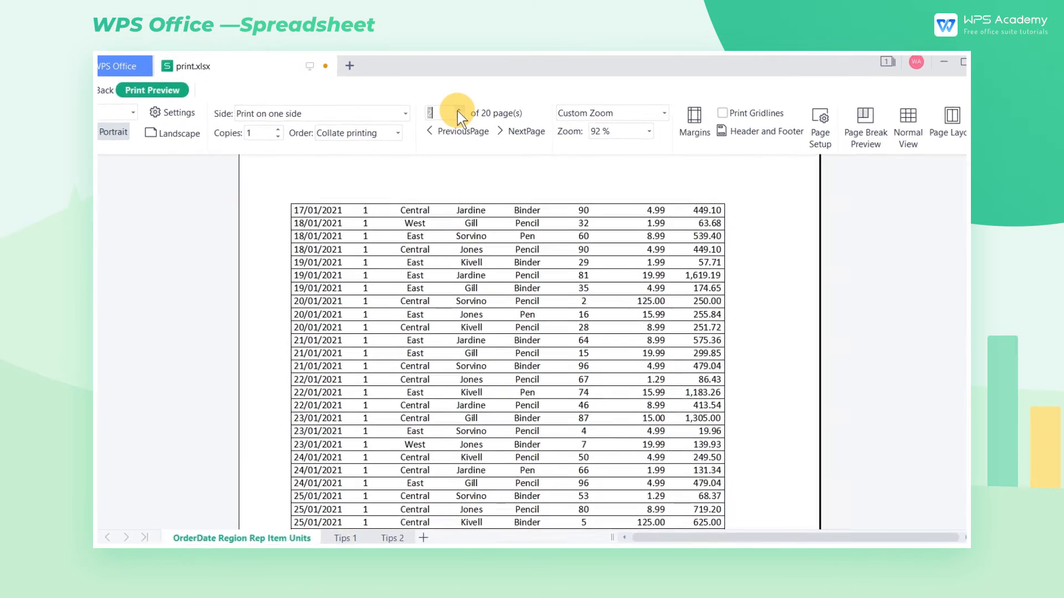
{"action": "left_click", "coordinate": [460, 115]}
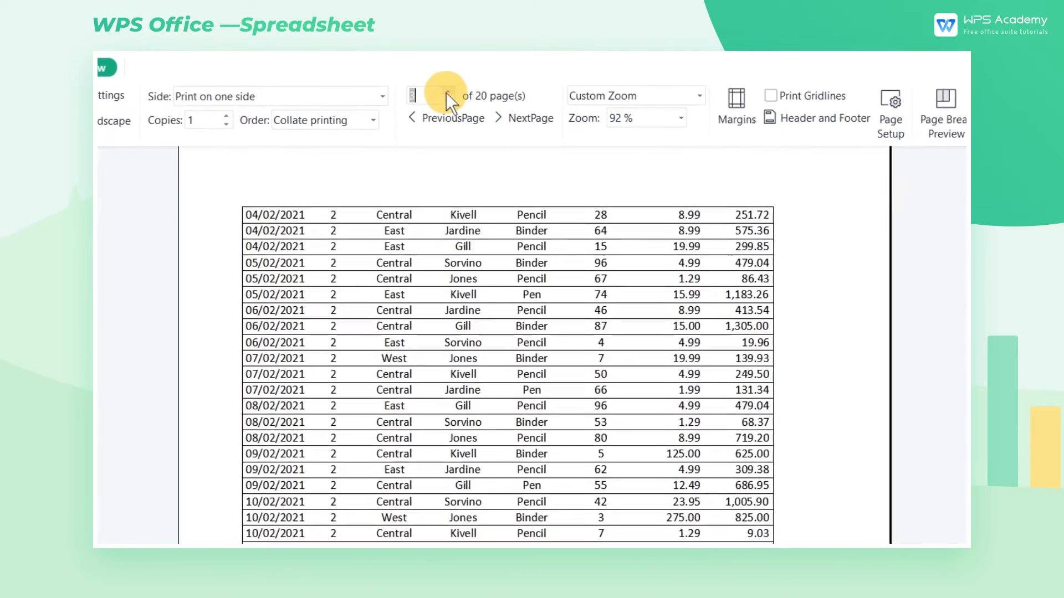
{"action": "left_click", "coordinate": [446, 92]}
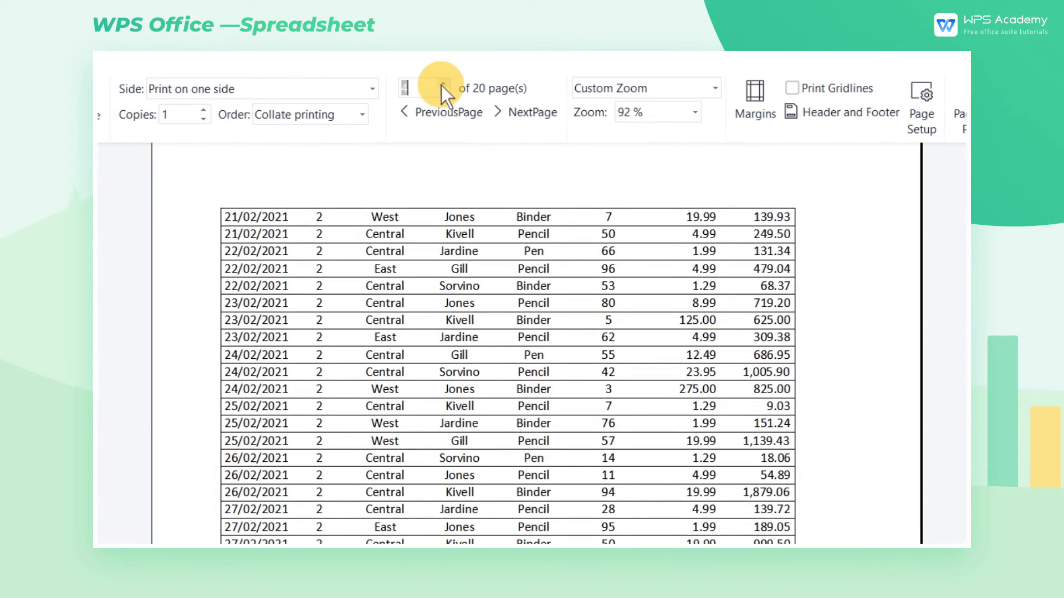
{"action": "left_click", "coordinate": [443, 84]}
{"action": "left_click", "coordinate": [443, 85]}
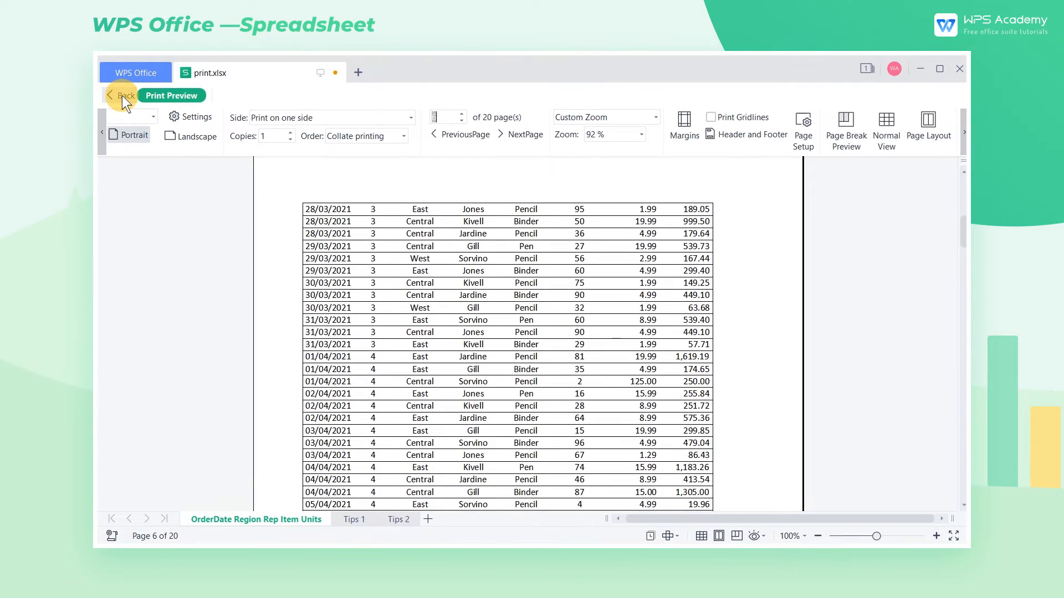
{"action": "left_click", "coordinate": [113, 92]}
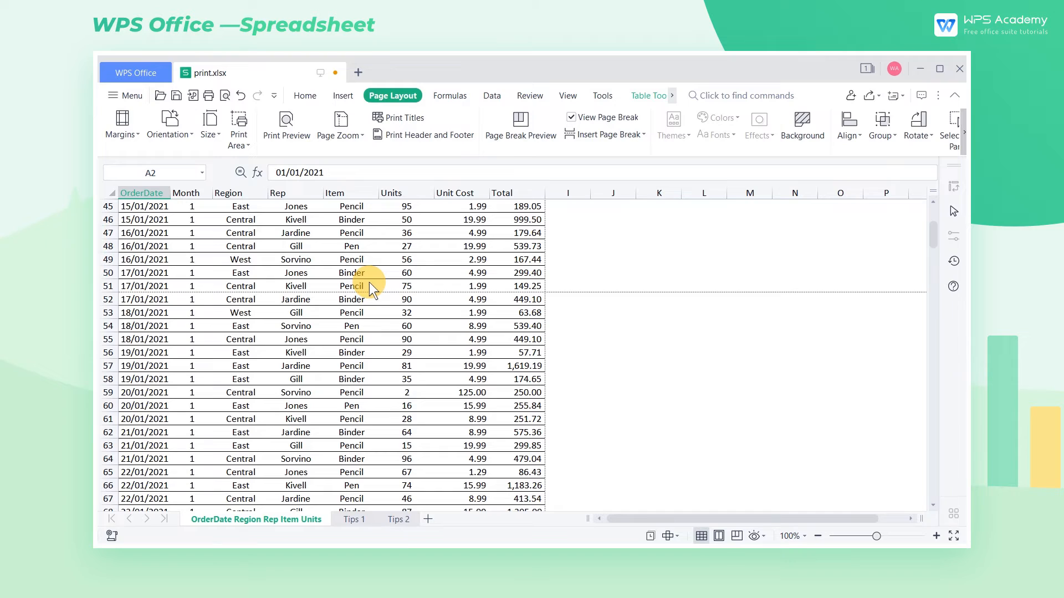
- Set row 1 ($1:$1) as the print title row to repeat at the top of every page
{"action": "left_click", "coordinate": [416, 118]}
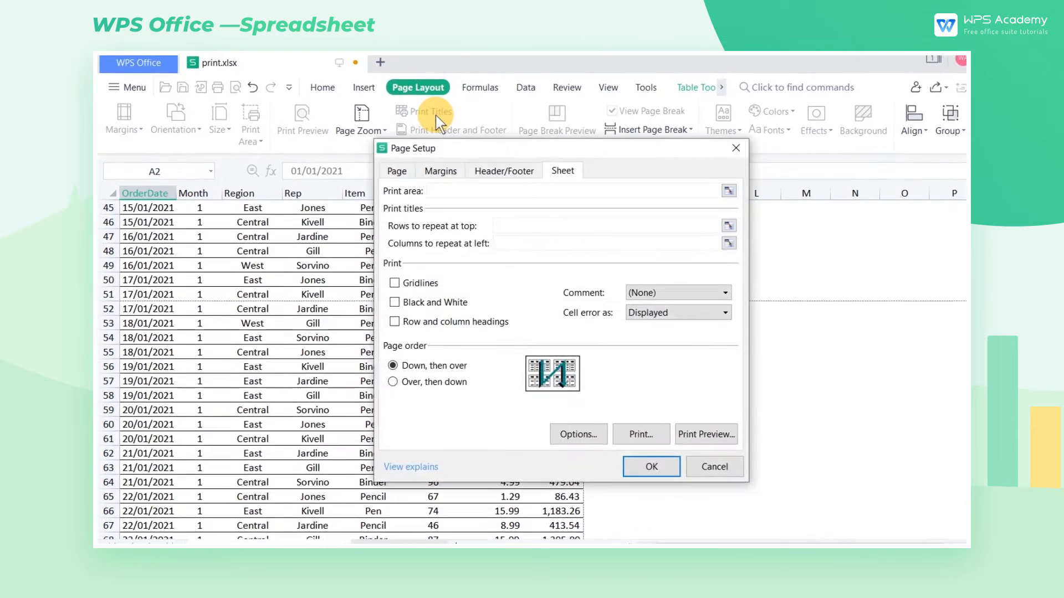
{"action": "left_click", "coordinate": [803, 231]}
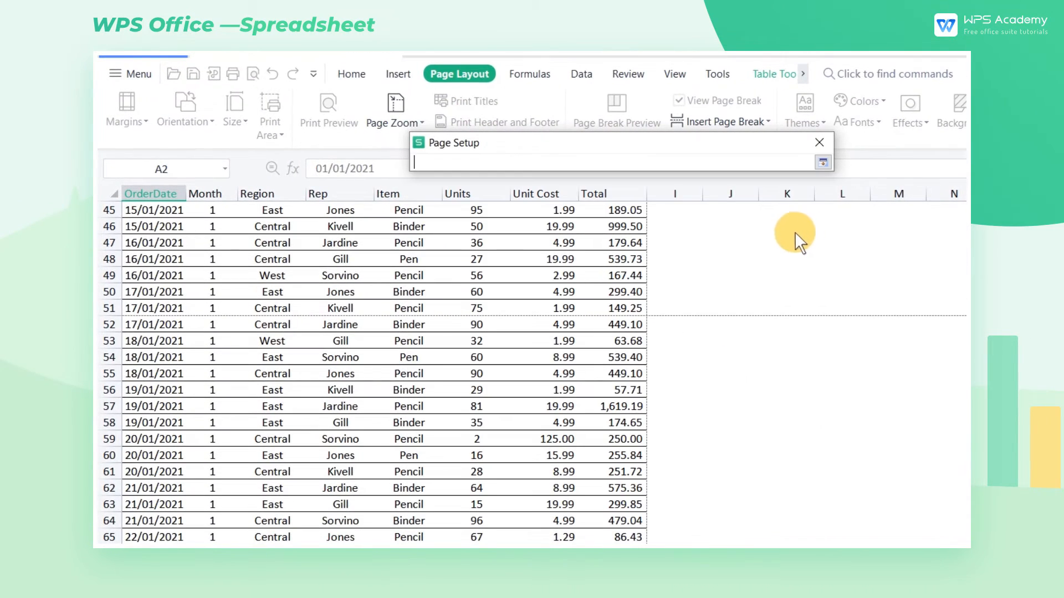
{"action": "scroll", "coordinate": [869, 233], "scroll_direction": "up", "scroll_amount": 15}
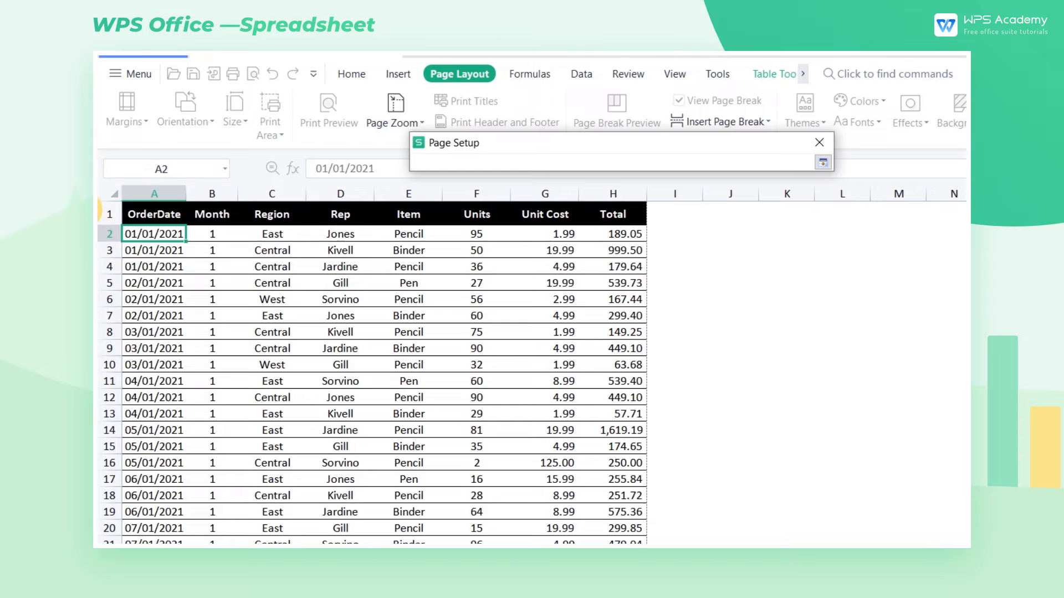
{"action": "left_click", "coordinate": [108, 209]}
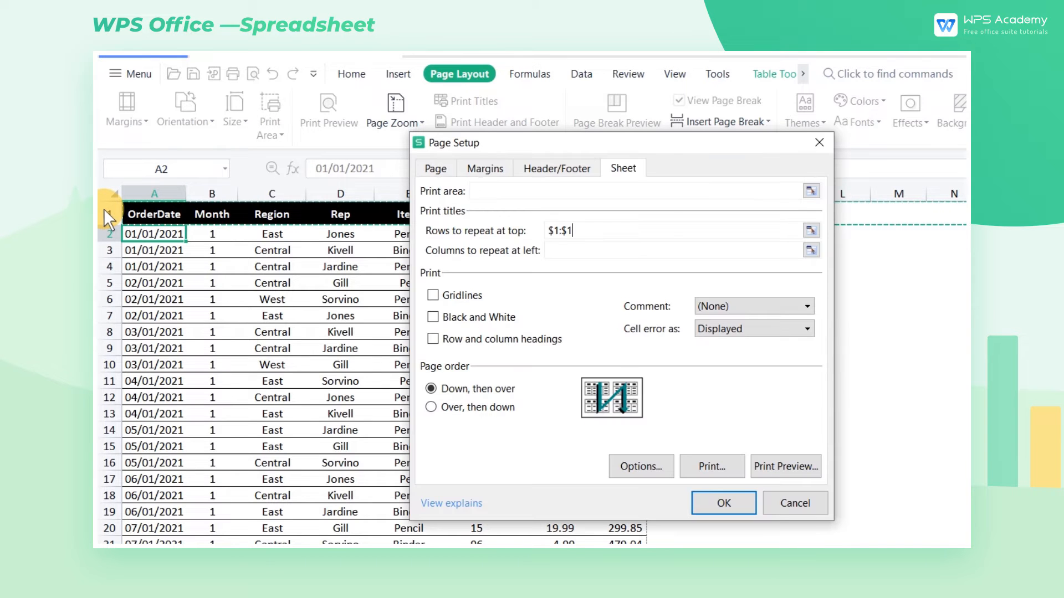
{"action": "left_click", "coordinate": [723, 502]}
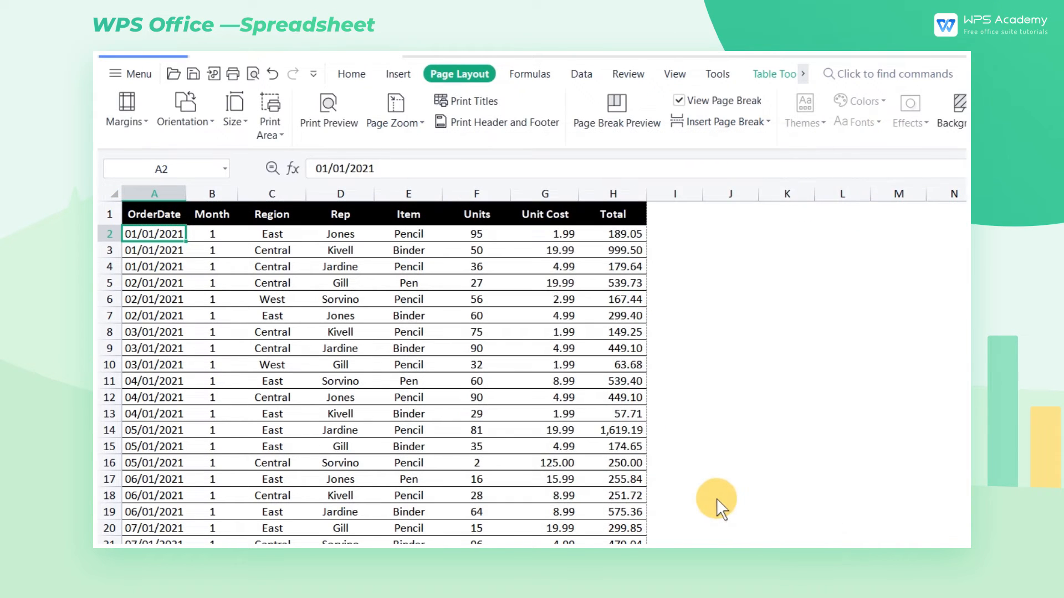
- Check the title row in print preview from page 6 back to page 1, and view the sheet options in the preview's page setup
{"action": "left_click", "coordinate": [344, 125]}
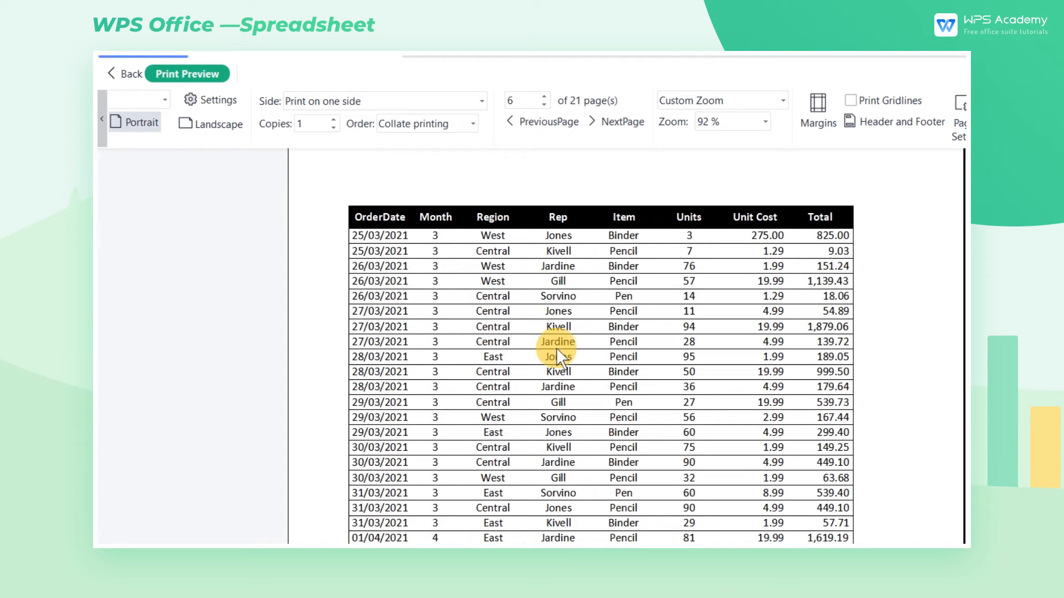
{"action": "left_click", "coordinate": [544, 105]}
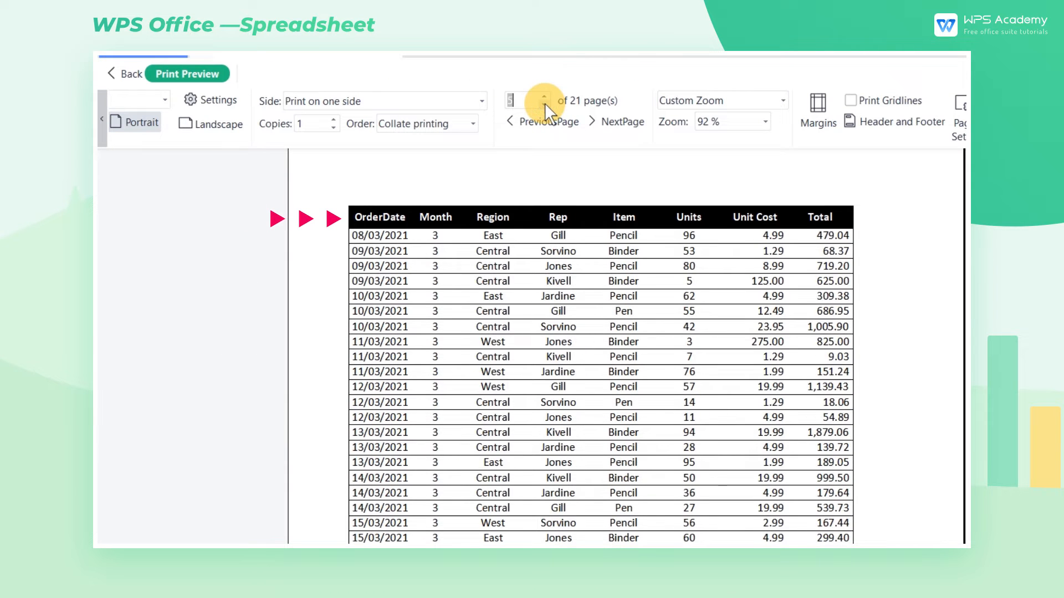
{"action": "left_click", "coordinate": [544, 104]}
{"action": "left_click", "coordinate": [544, 104]}
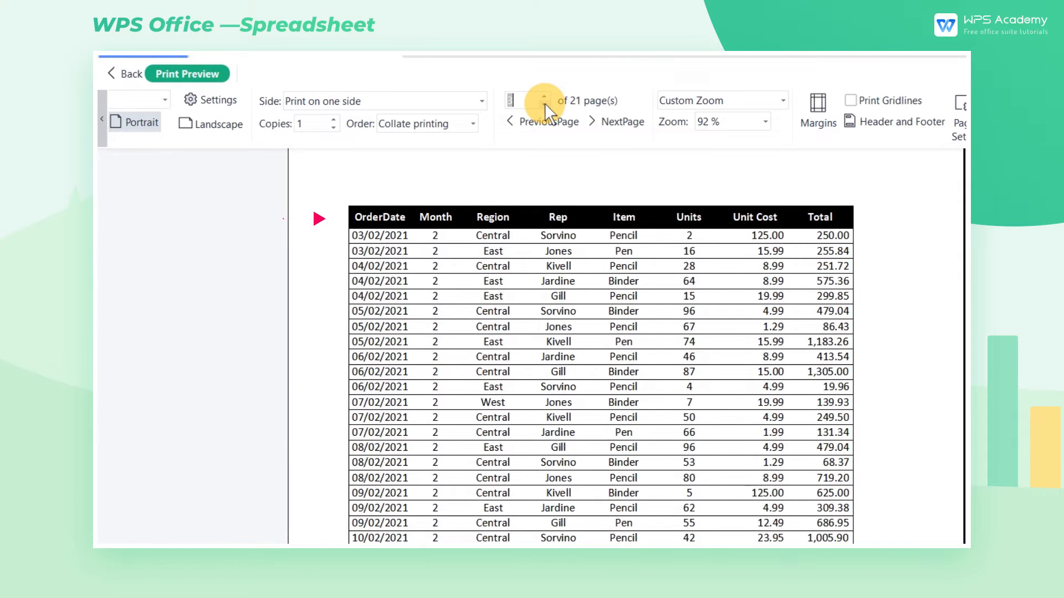
{"action": "left_click", "coordinate": [544, 104]}
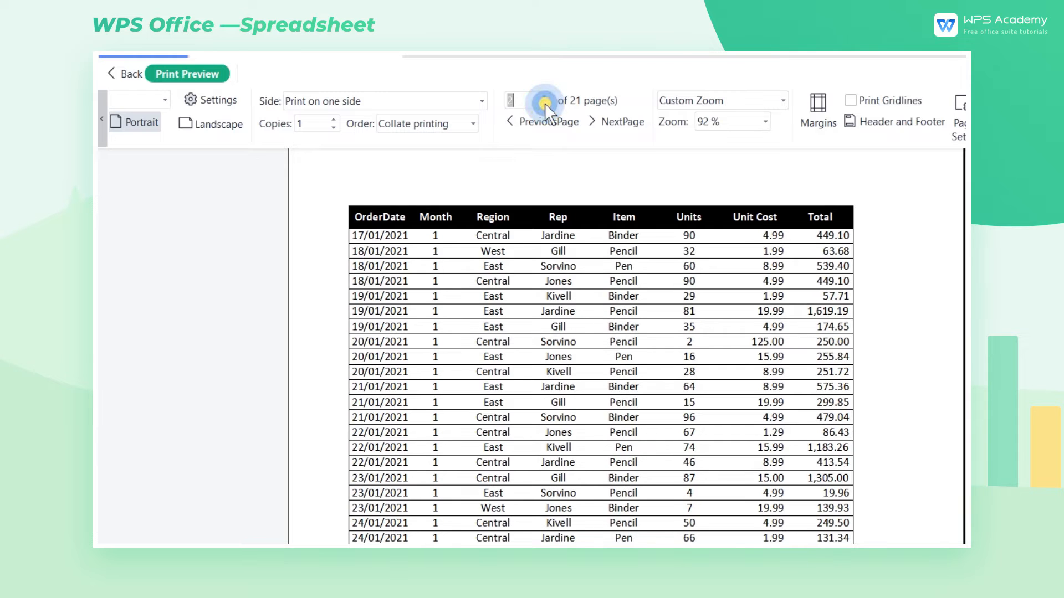
{"action": "left_click", "coordinate": [544, 104]}
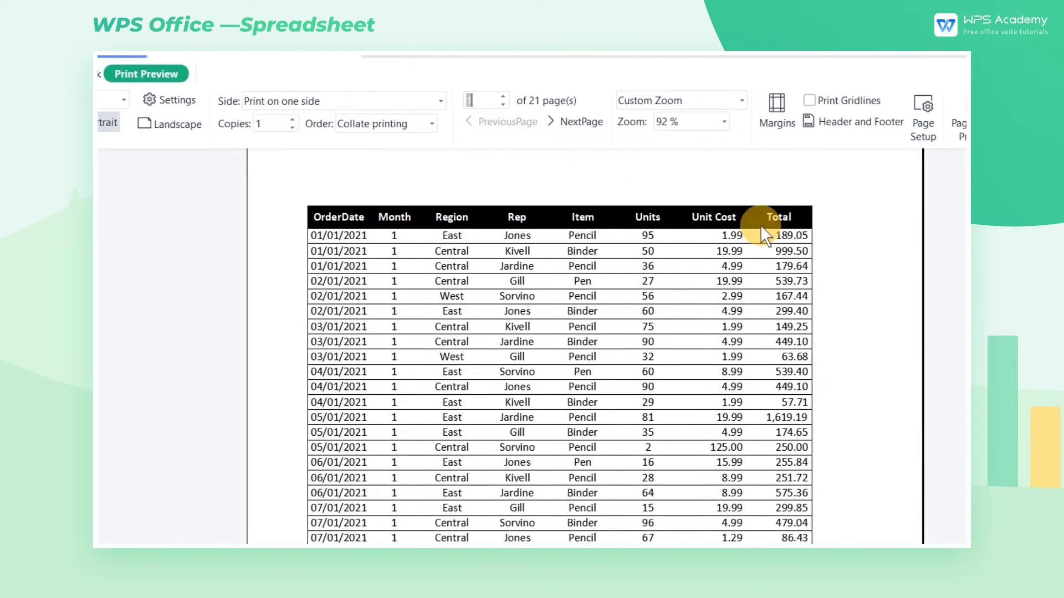
{"action": "left_click", "coordinate": [964, 133]}
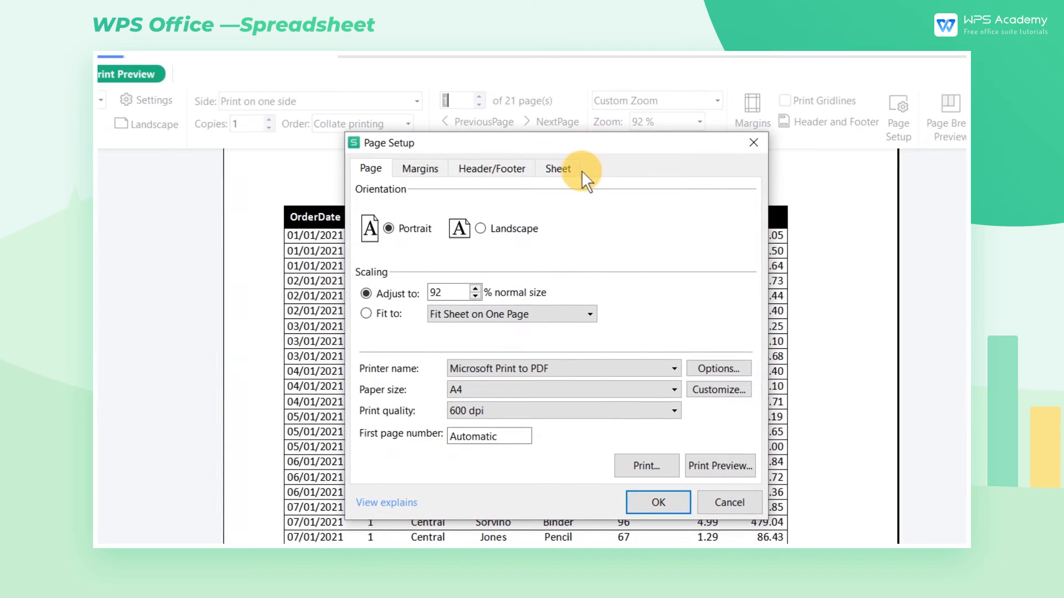
{"action": "left_click", "coordinate": [573, 169]}
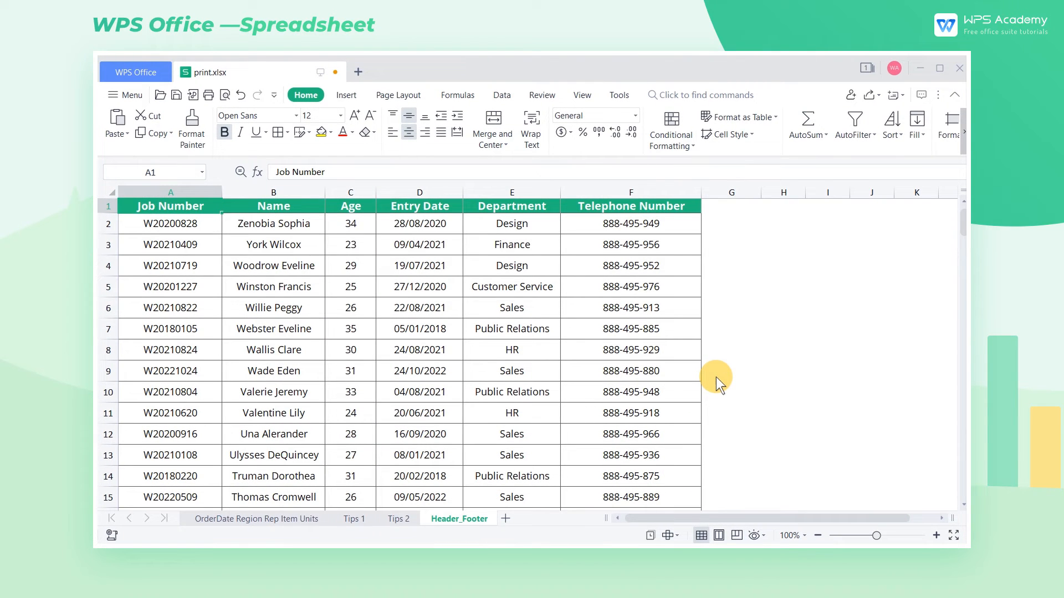
- Display the Header_Footer sheet in Page Layout view, switching back to Normal view and into Page Layout again
{"action": "left_click", "coordinate": [579, 96]}
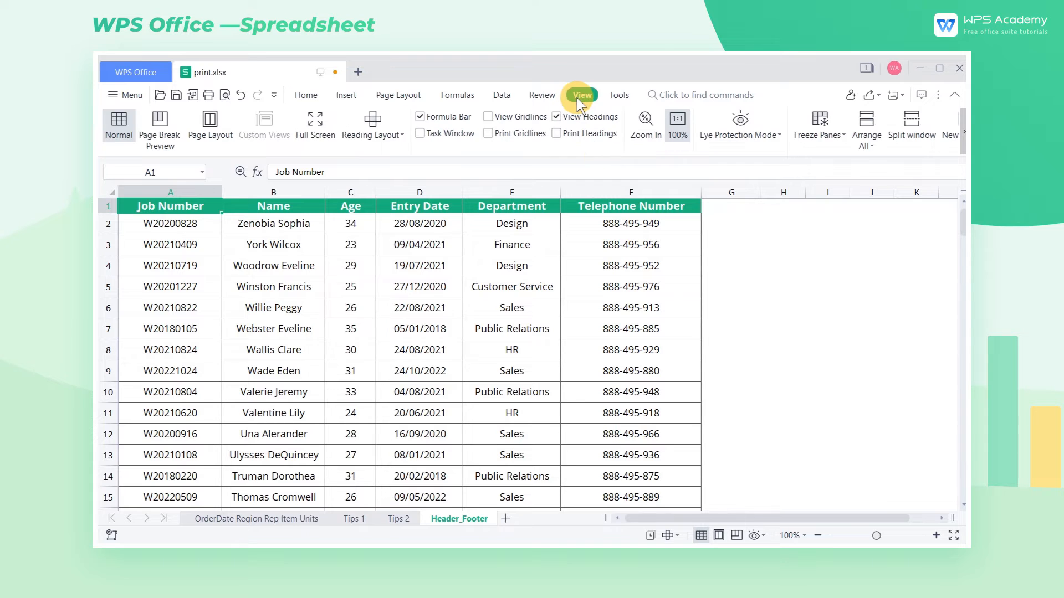
{"action": "left_click", "coordinate": [209, 125]}
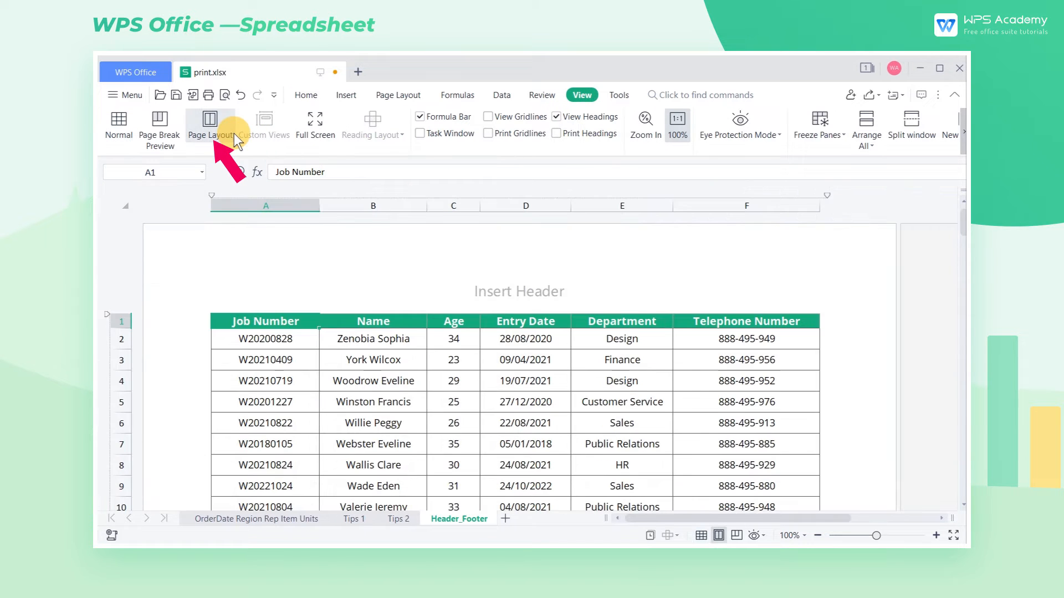
{"action": "left_click", "coordinate": [701, 535]}
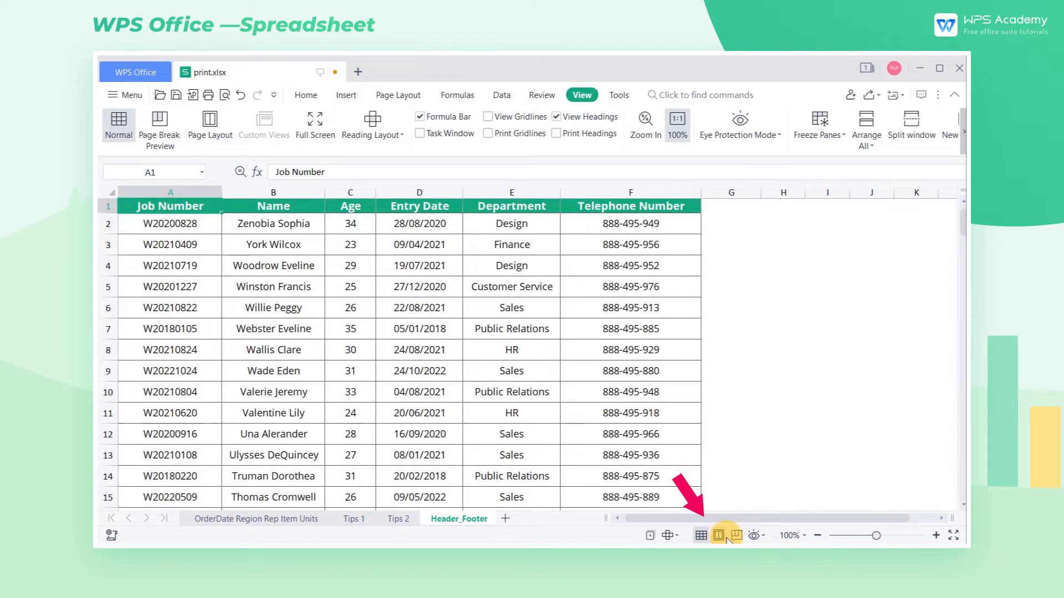
{"action": "left_click", "coordinate": [735, 535]}
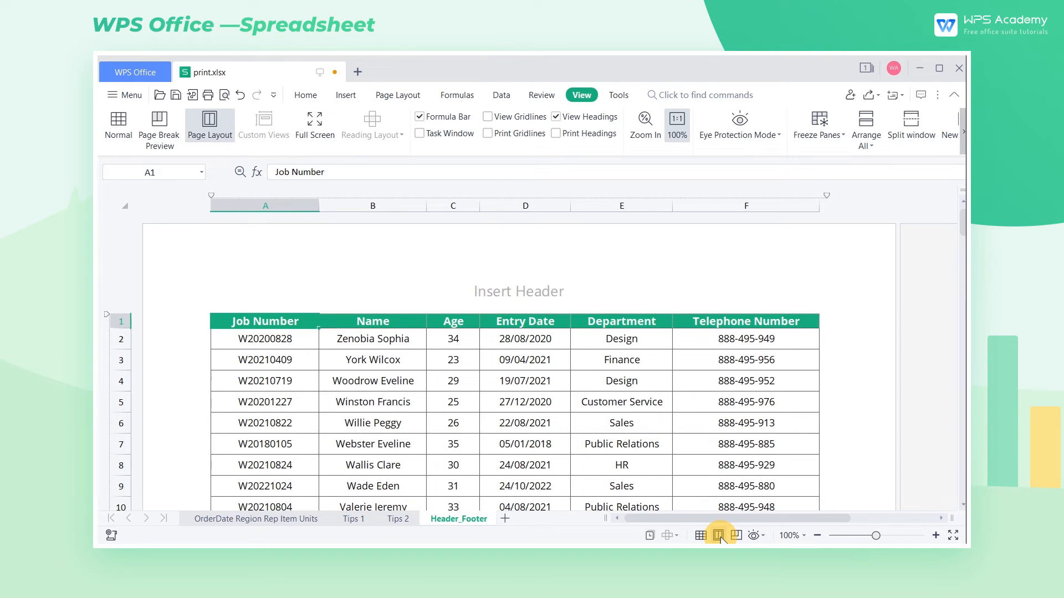
- Open the header settings of the Header_Footer sheet, move the dialog off the header area, and choose the preset header Page 1
{"action": "left_click", "coordinate": [549, 291]}
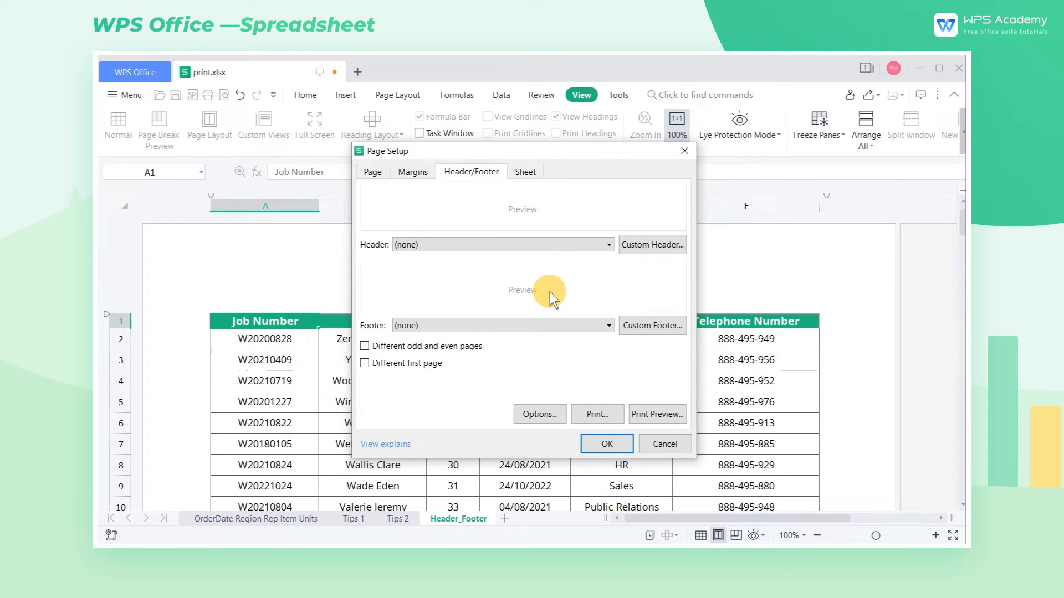
{"action": "left_click_drag", "start_coordinate": [541, 154], "coordinate": [799, 140]}
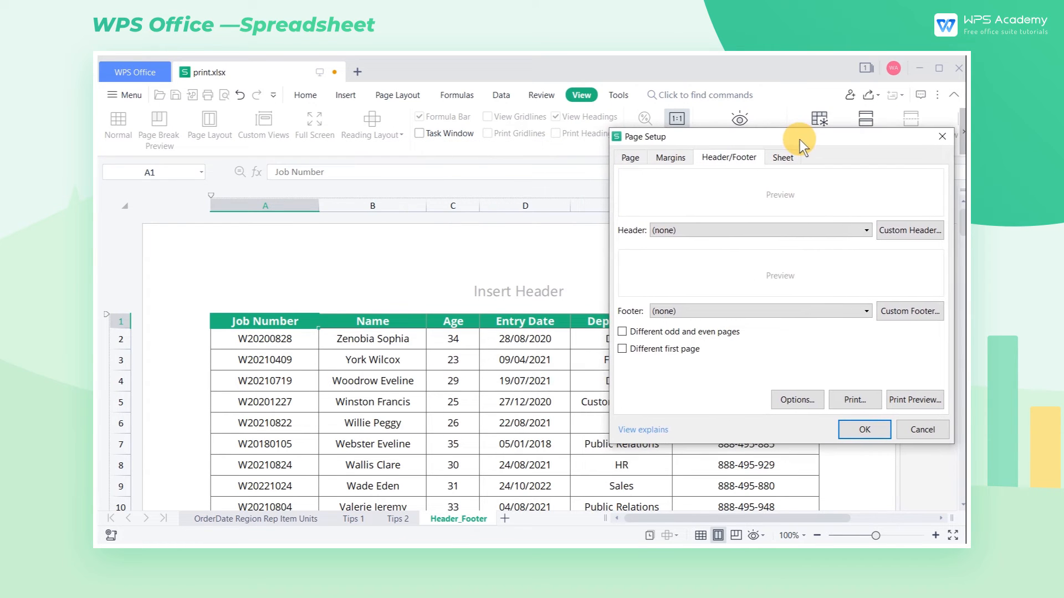
{"action": "left_click", "coordinate": [864, 231]}
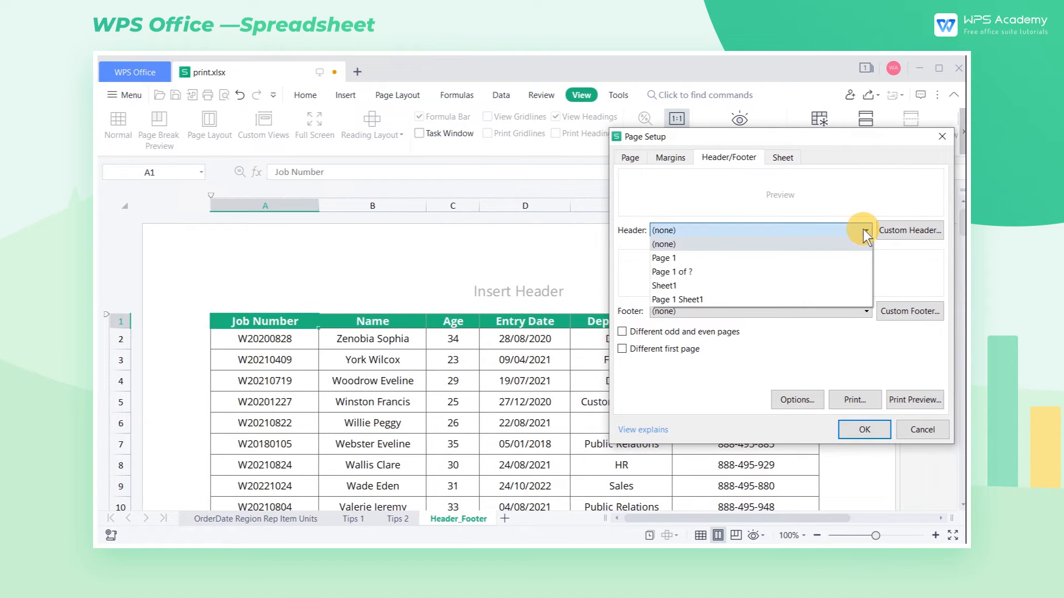
{"action": "left_click", "coordinate": [829, 252]}
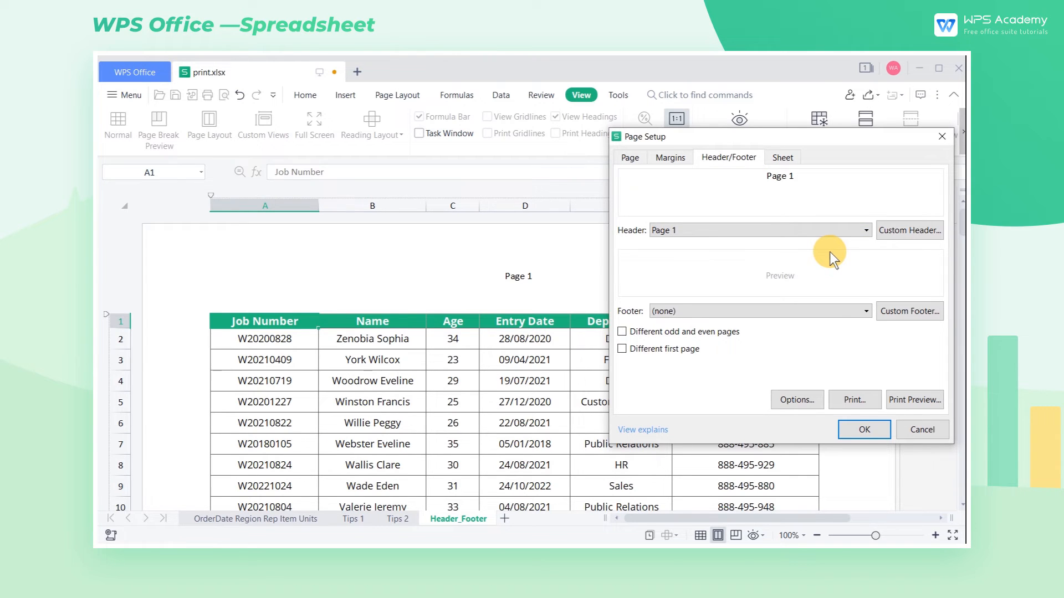
- Customize the header by inserting the picture wps1.png from Documents into its left section
{"action": "left_click", "coordinate": [909, 230]}
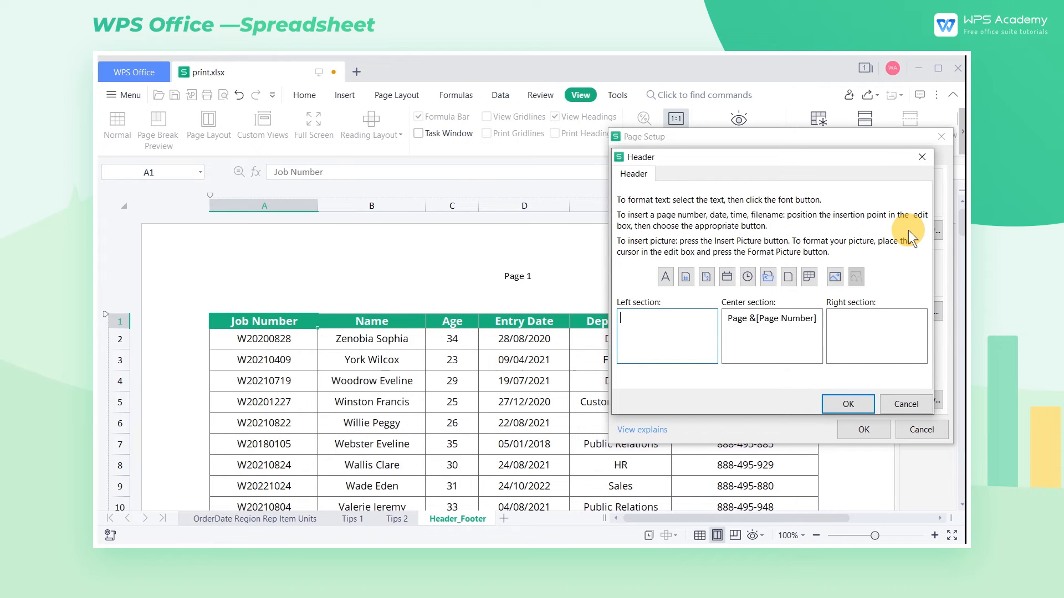
{"action": "left_click", "coordinate": [836, 275]}
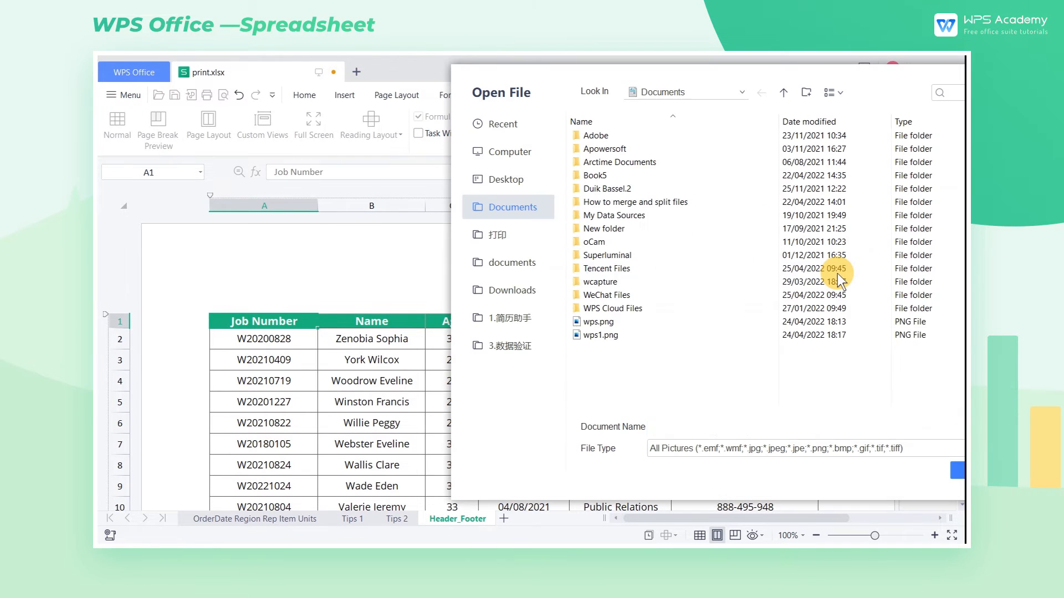
{"action": "double_click", "coordinate": [620, 336]}
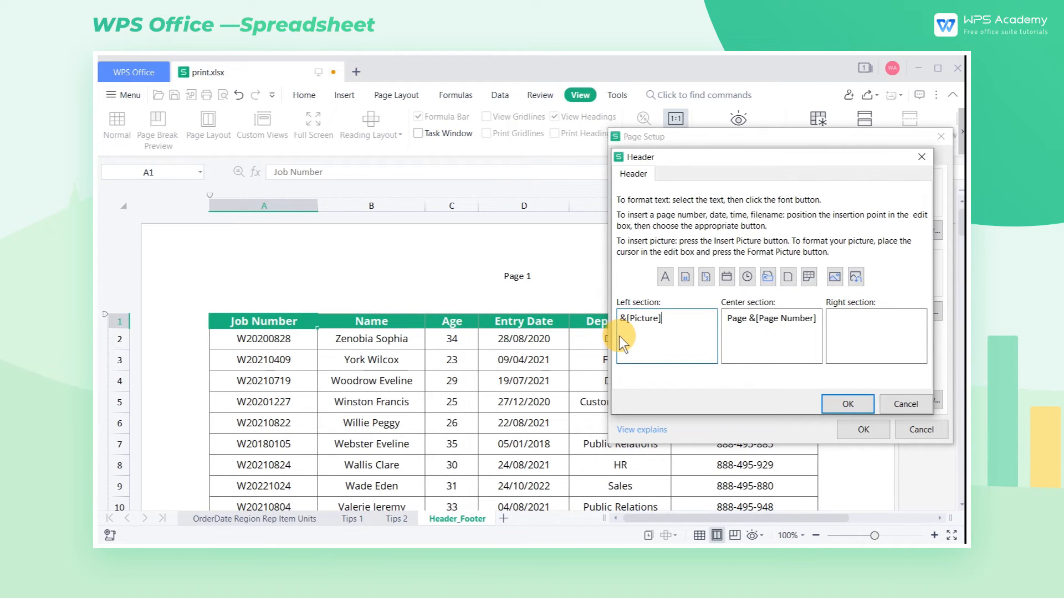
- Replace the header's center section with "Wps Academy", insert the date in its right section, and apply the custom header
{"action": "left_click_drag", "start_coordinate": [727, 320], "coordinate": [832, 327]}
{"action": "type", "text": "Wps Academy"}
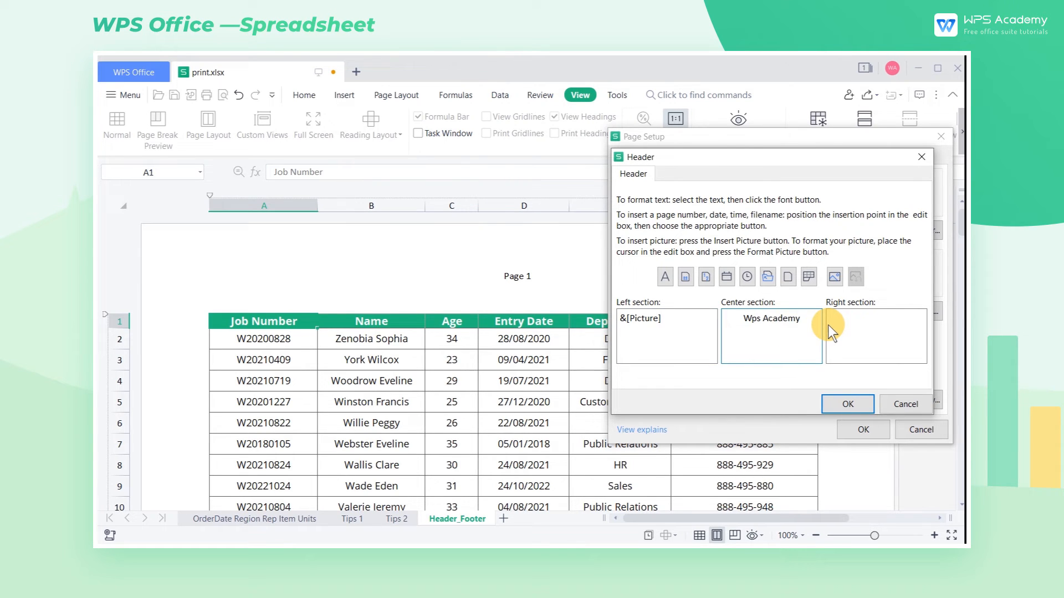
{"action": "left_click", "coordinate": [861, 322]}
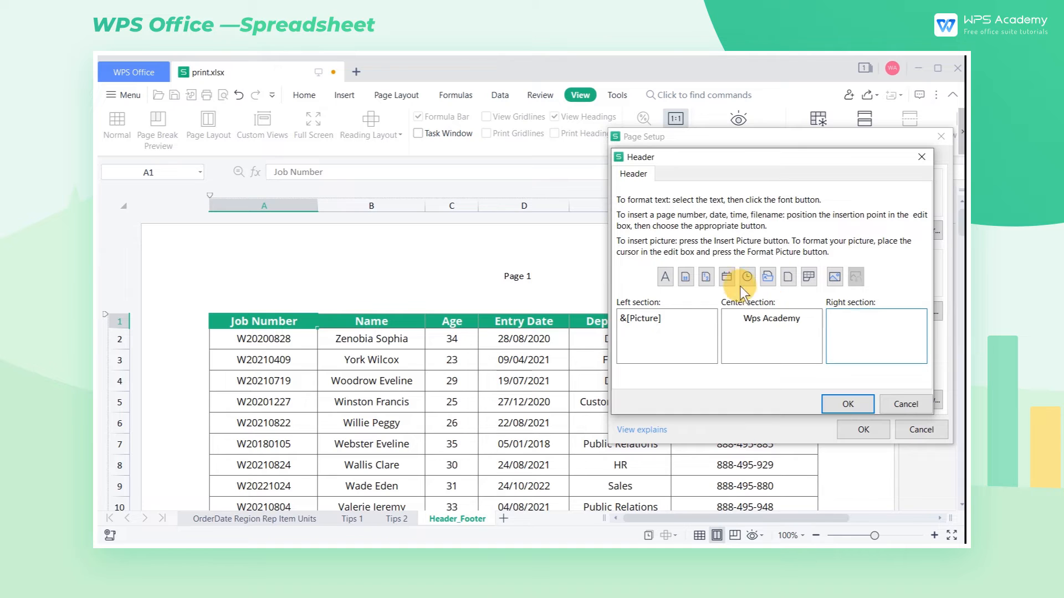
{"action": "left_click", "coordinate": [726, 278]}
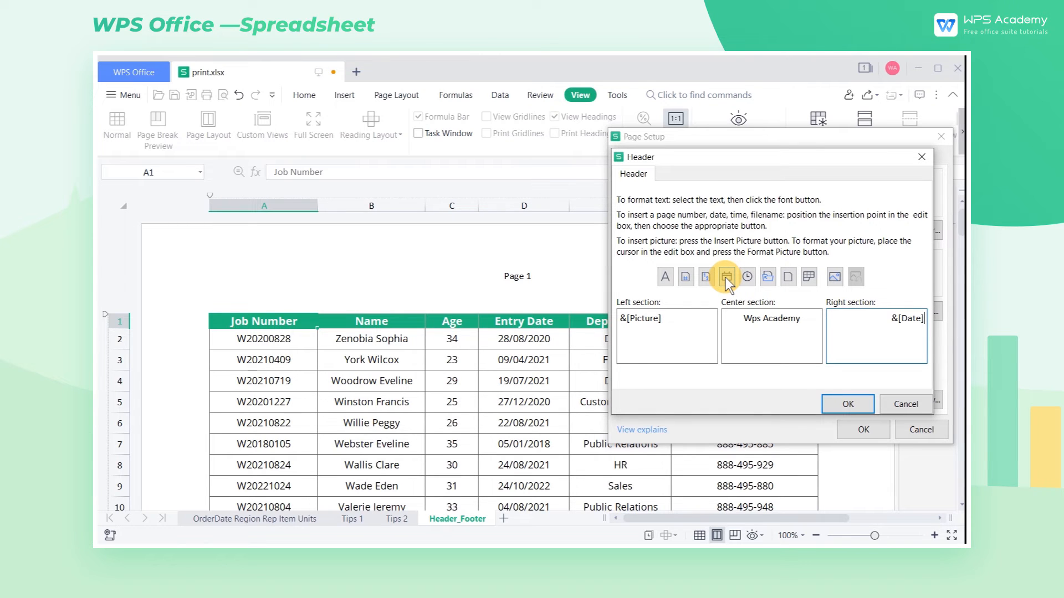
{"action": "left_click", "coordinate": [840, 400]}
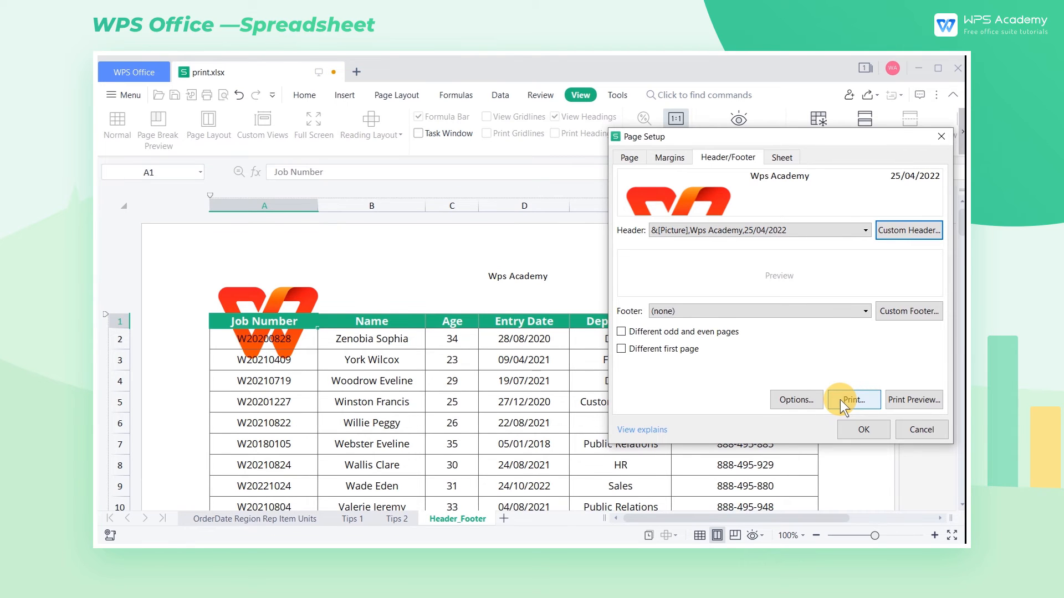
{"action": "left_click", "coordinate": [863, 425]}
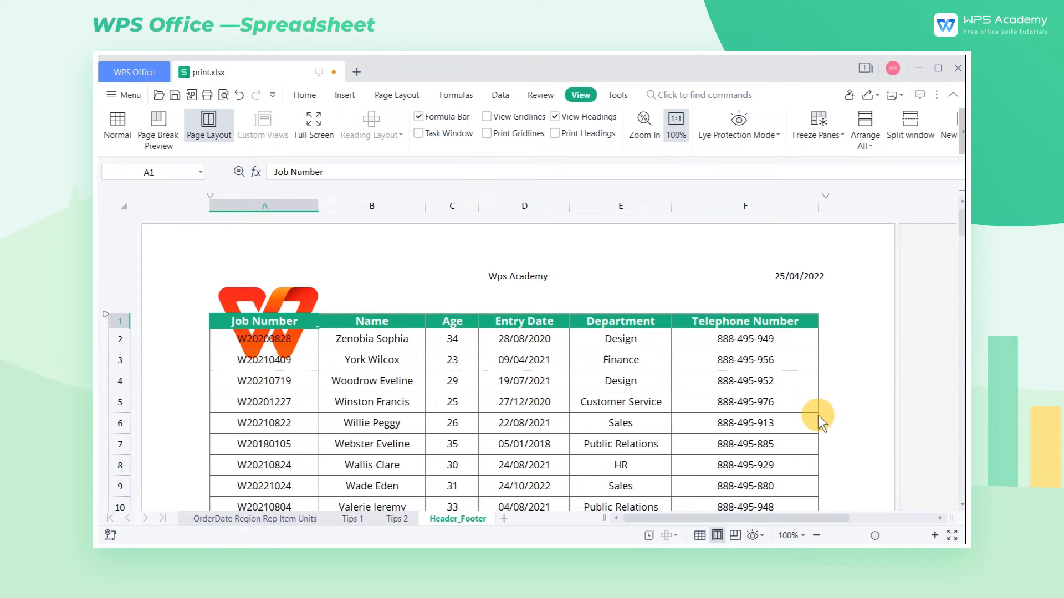
- Open the header picture's formatting from the custom header and set its height to 1 cm
{"action": "double_click", "coordinate": [280, 290]}
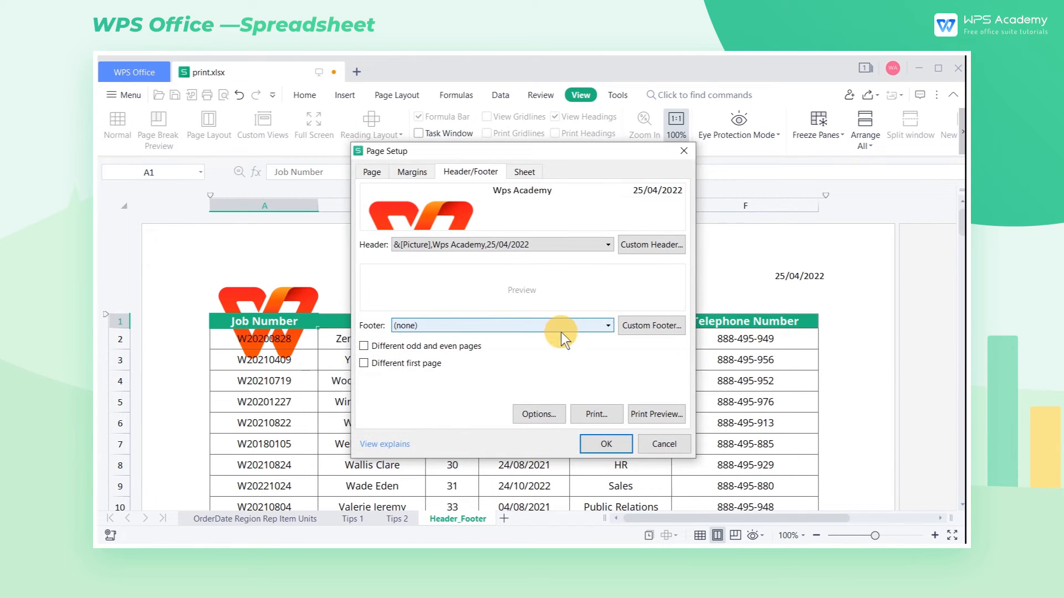
{"action": "left_click", "coordinate": [656, 244]}
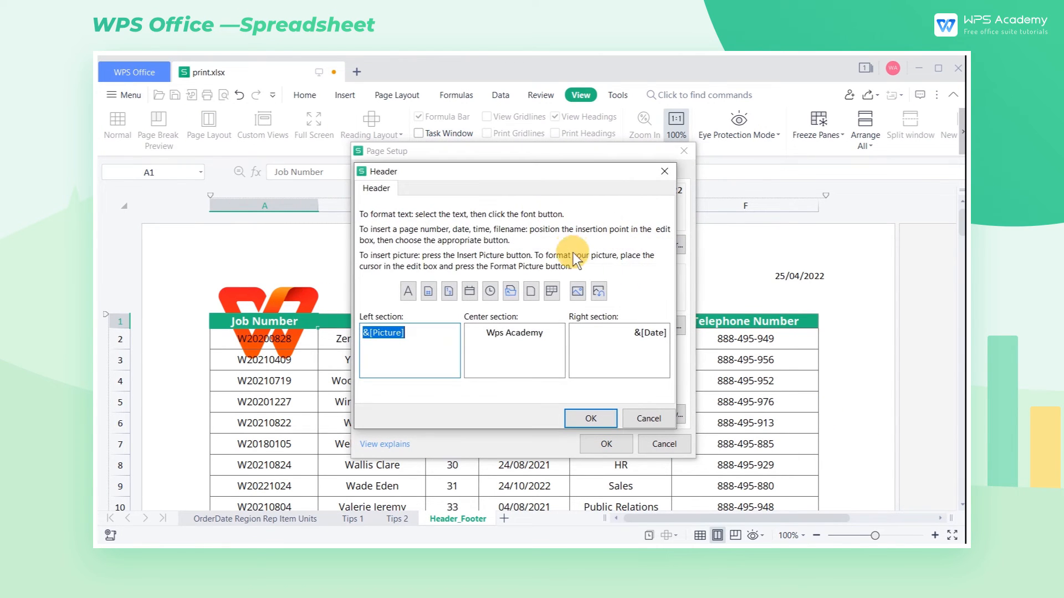
{"action": "left_click", "coordinate": [599, 290]}
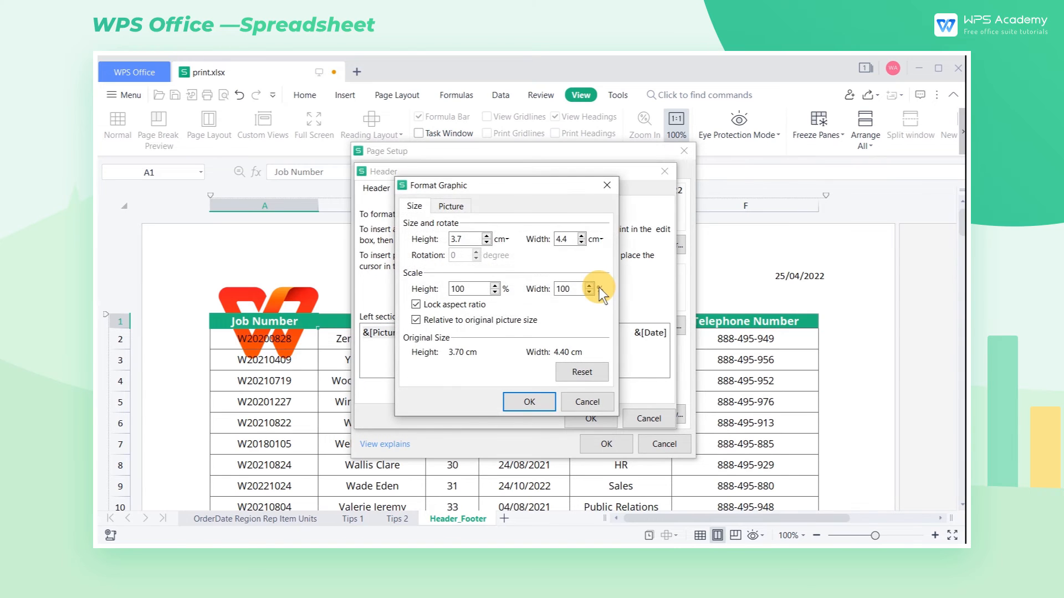
{"action": "double_click", "coordinate": [477, 244]}
{"action": "type", "text": "1"}
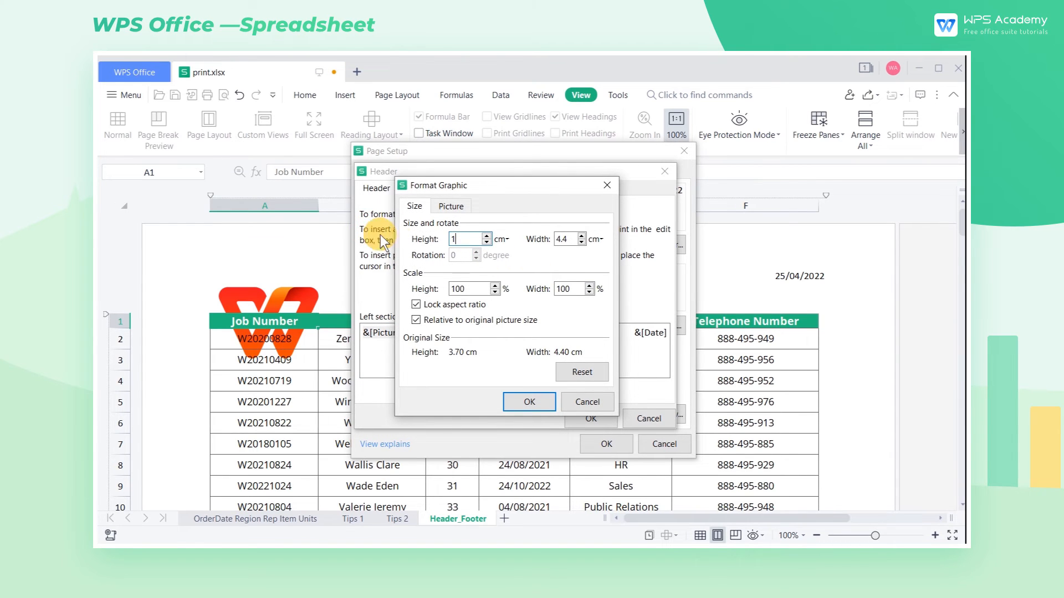
- Crop the header picture by 0.5 cm from the top and apply the header changes to the sheet
{"action": "left_click", "coordinate": [453, 207]}
{"action": "left_click", "coordinate": [566, 237]}
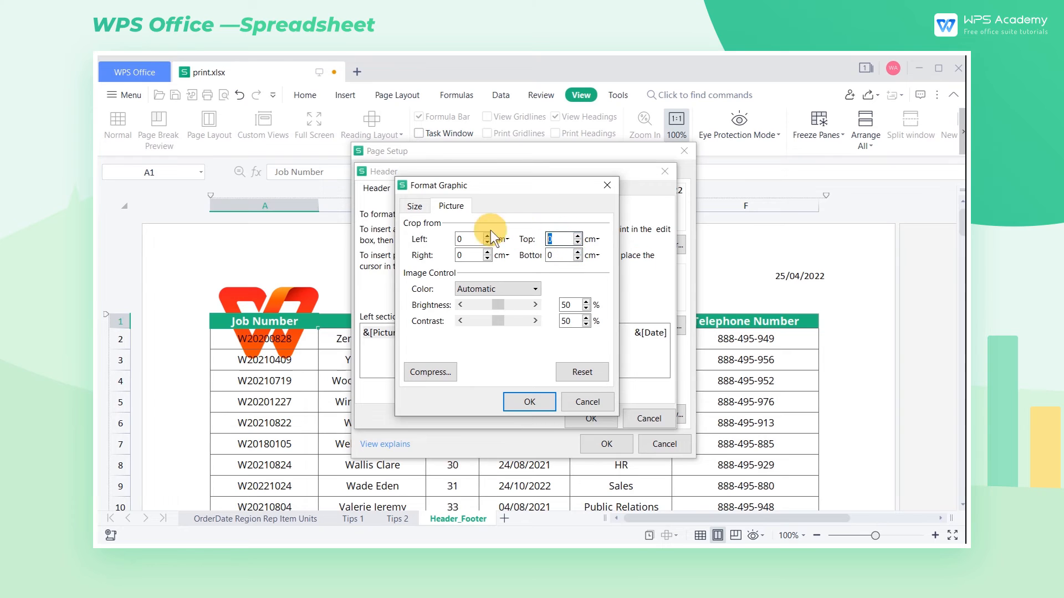
{"action": "type", "text": ".5"}
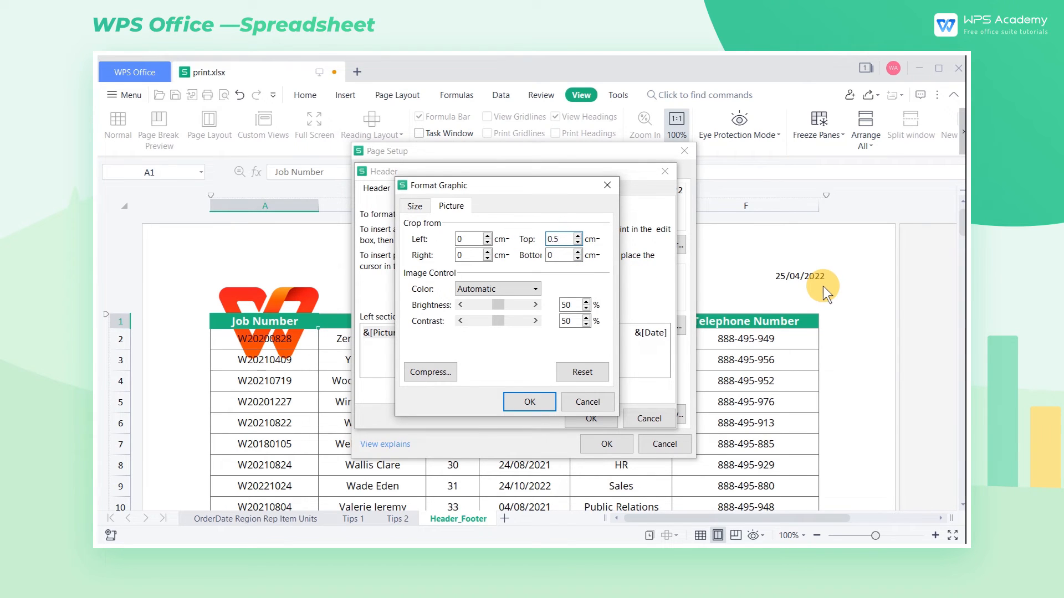
{"action": "left_click", "coordinate": [546, 395]}
{"action": "left_click", "coordinate": [607, 417]}
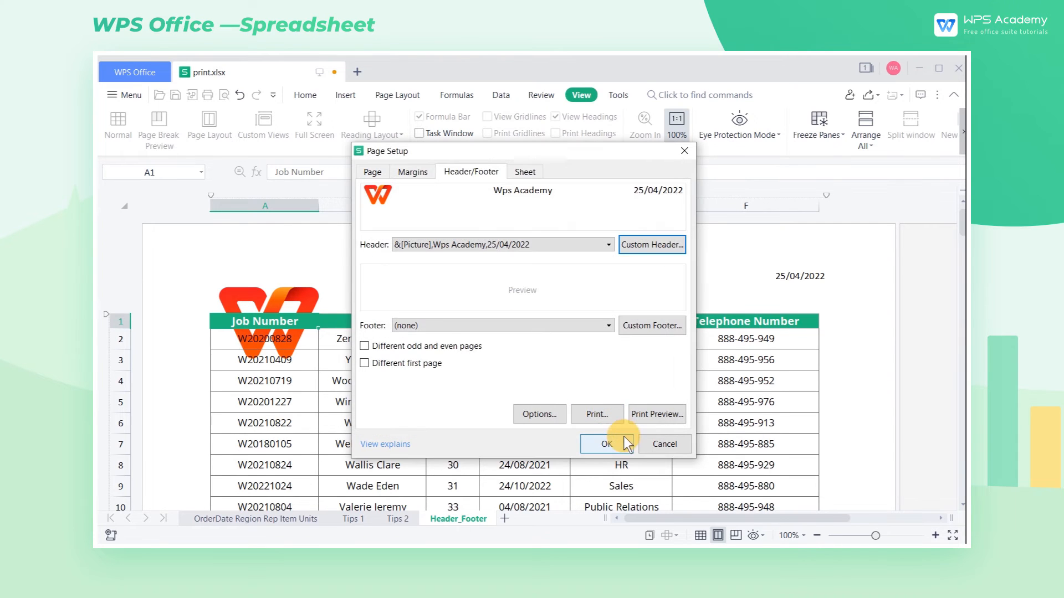
{"action": "left_click", "coordinate": [625, 438]}
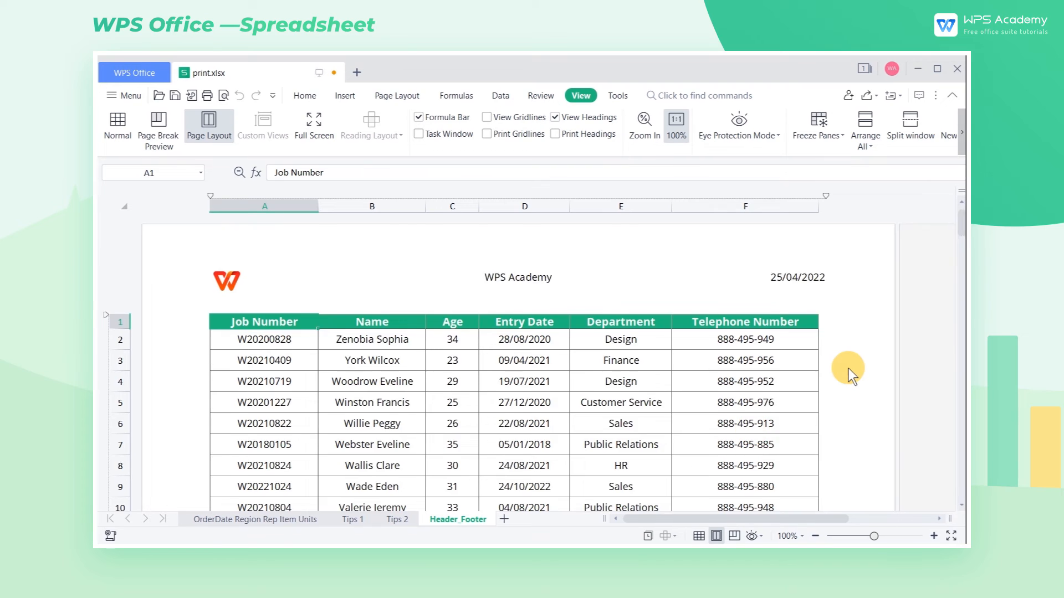
- Set the sheet's footer to the preset "Page 1 of ?" and check the header and footer on every page
{"action": "scroll", "coordinate": [849, 368], "scroll_direction": "down", "scroll_amount": 12}
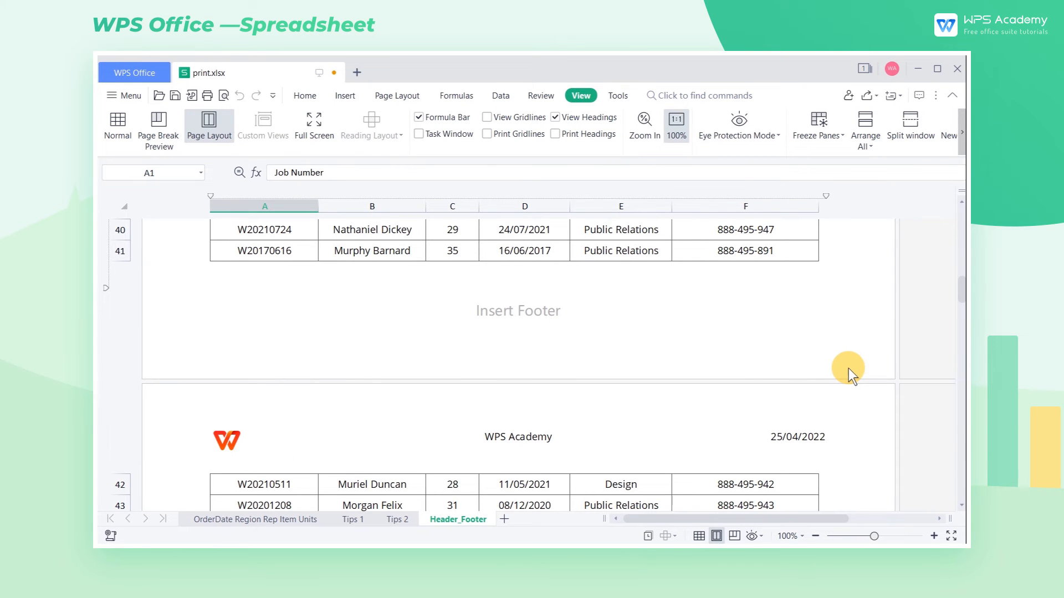
{"action": "left_click", "coordinate": [546, 313]}
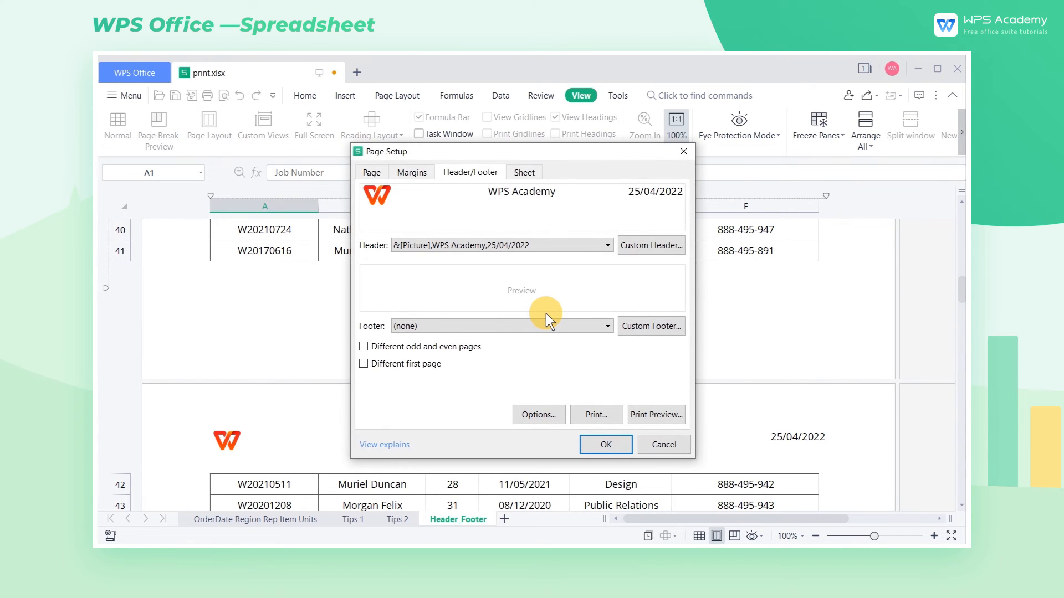
{"action": "left_click", "coordinate": [553, 324]}
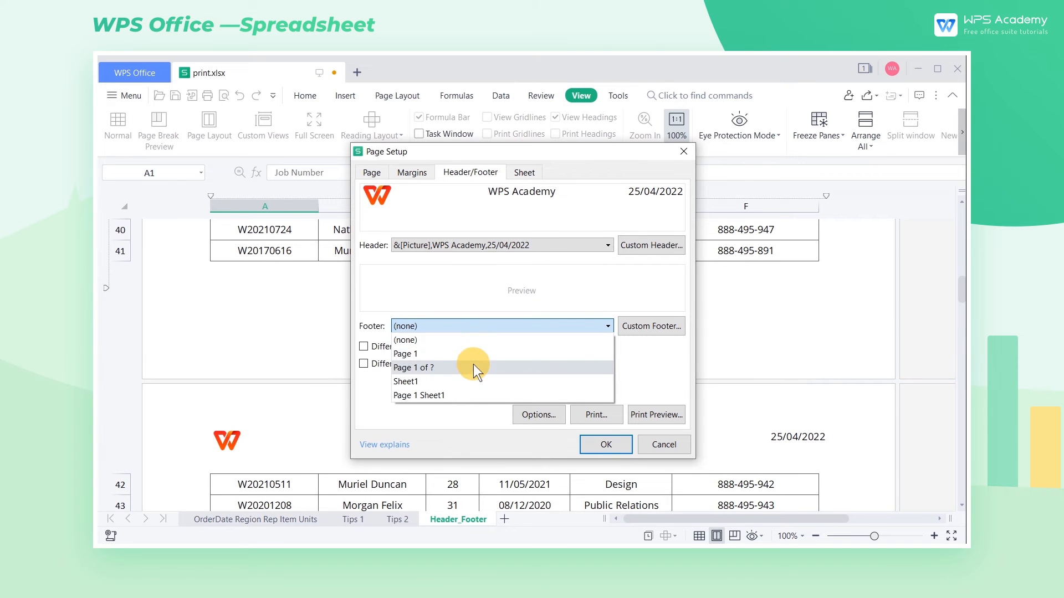
{"action": "left_click", "coordinate": [475, 365]}
{"action": "left_click", "coordinate": [606, 444]}
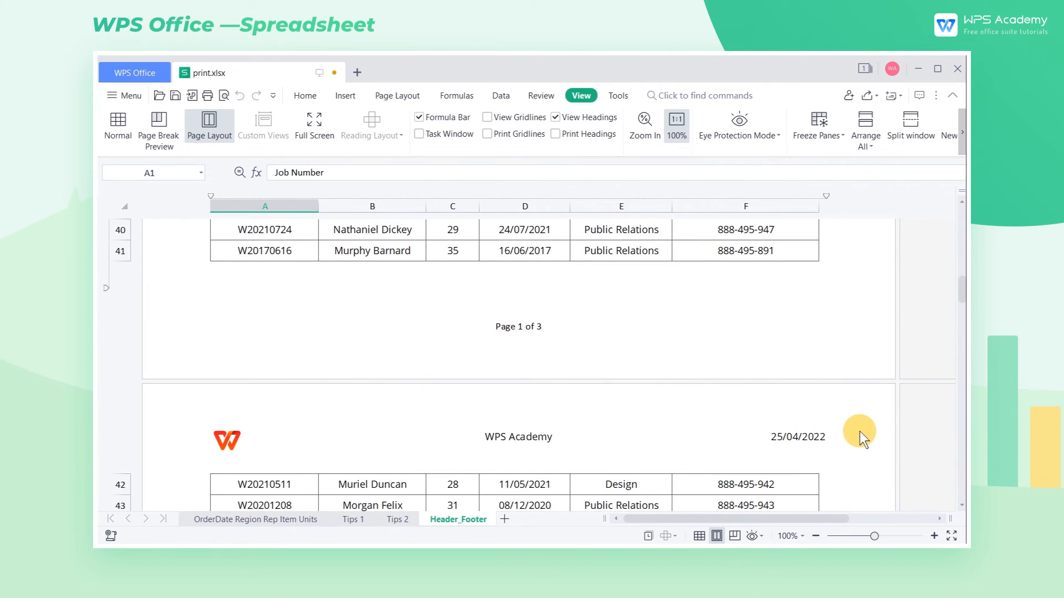
{"action": "scroll", "coordinate": [859, 431], "scroll_direction": "down", "scroll_amount": 10}
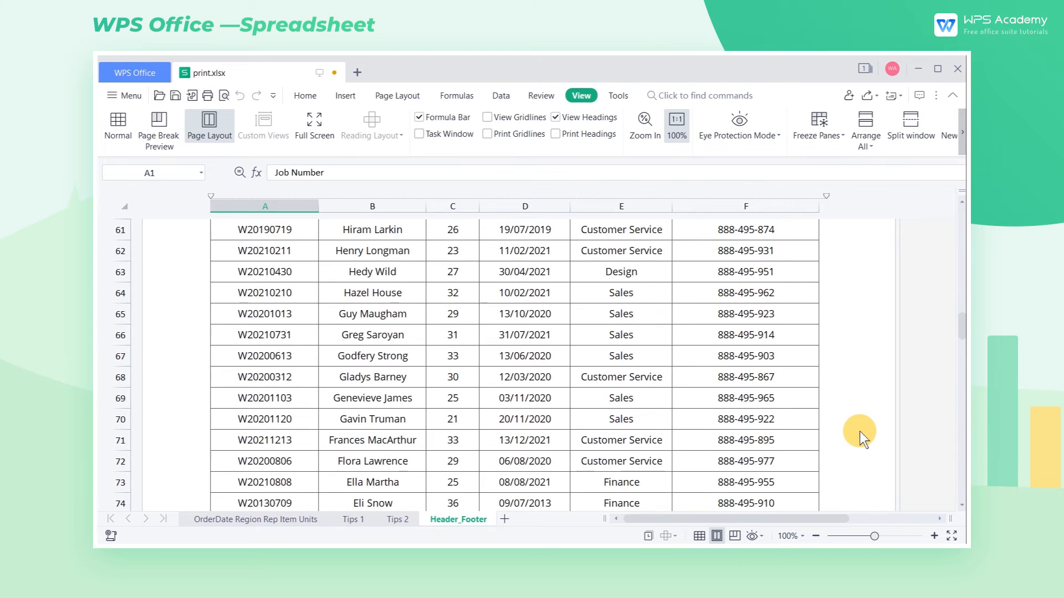
{"action": "scroll", "coordinate": [859, 431], "scroll_direction": "down", "scroll_amount": 8}
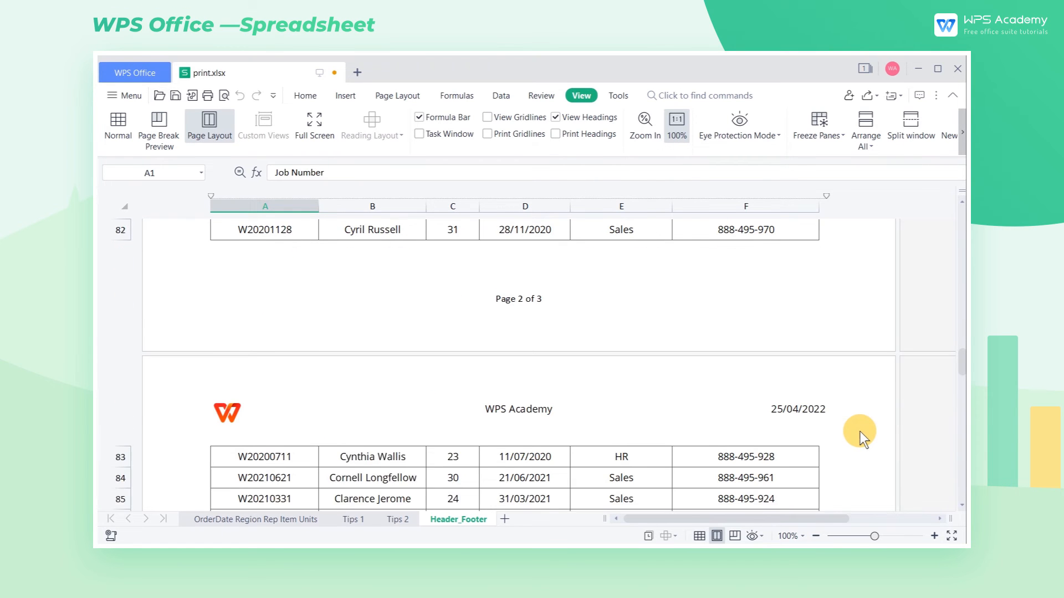
{"action": "scroll", "coordinate": [860, 431], "scroll_direction": "down", "scroll_amount": 8}
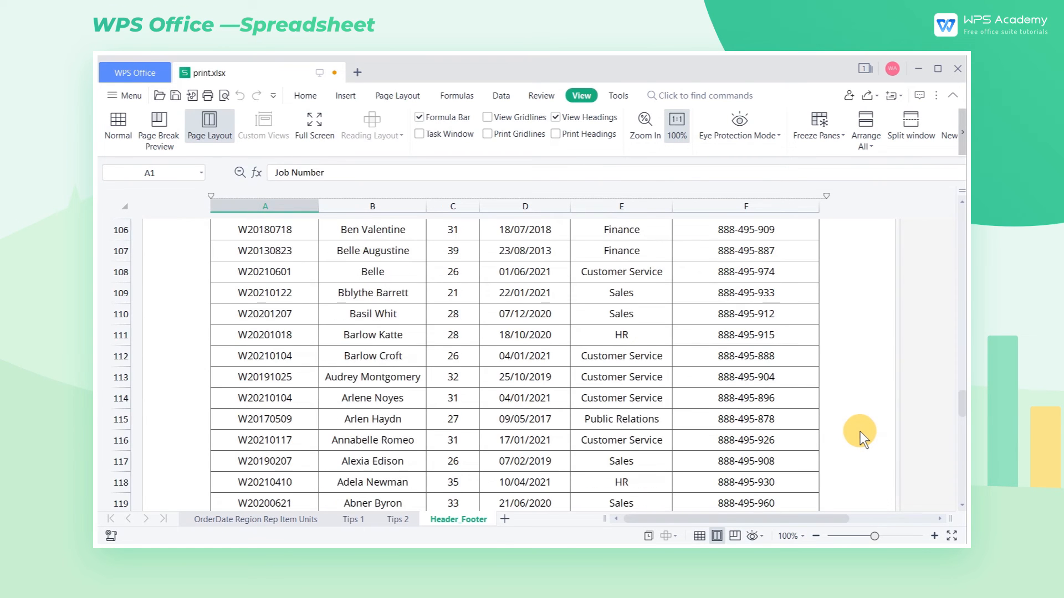
{"action": "scroll", "coordinate": [860, 431], "scroll_direction": "down", "scroll_amount": 8}
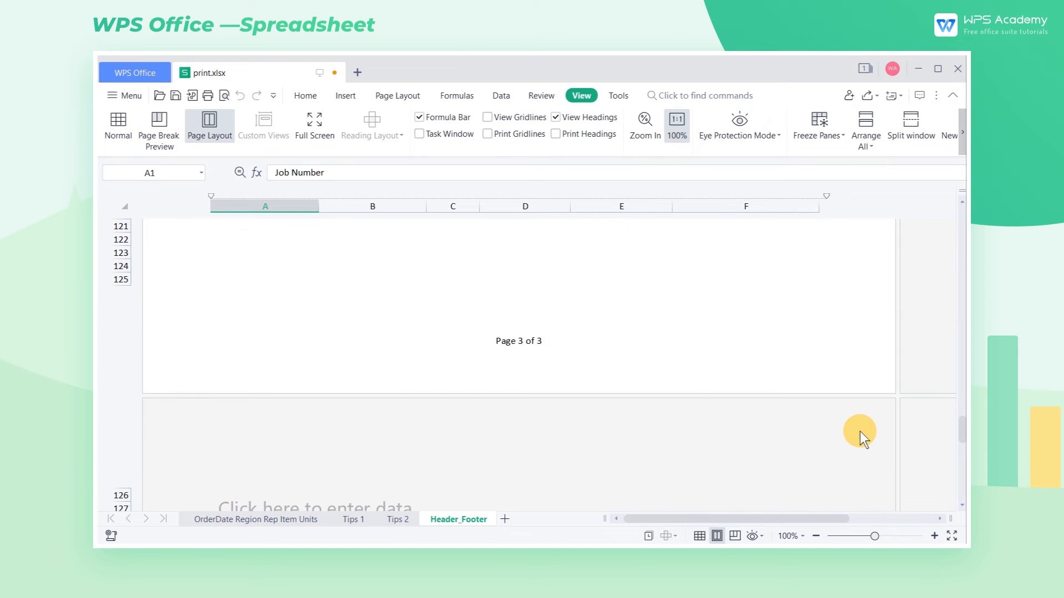
{"action": "left_click_drag", "start_coordinate": [962, 435], "coordinate": [962, 220]}
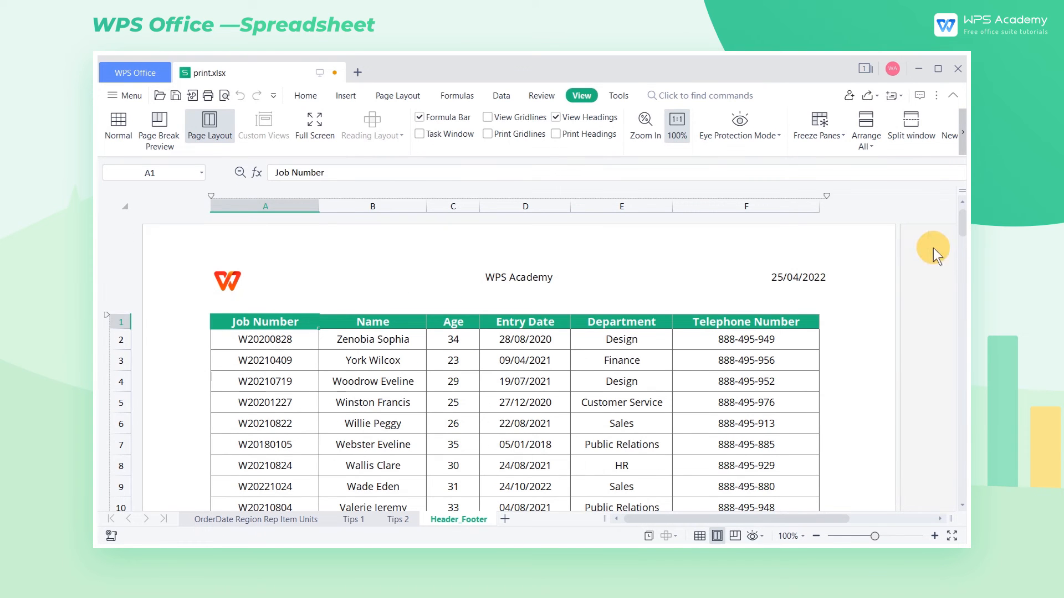
- Enable a different first page in the header and footer settings and view the separate first page header
{"action": "double_click", "coordinate": [554, 278]}
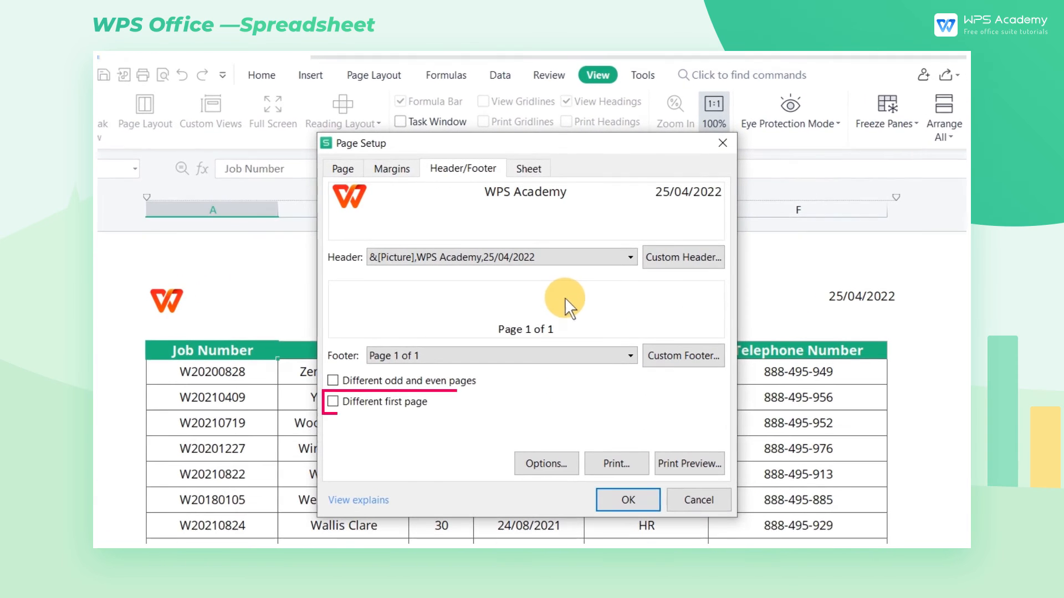
{"action": "left_click", "coordinate": [413, 403]}
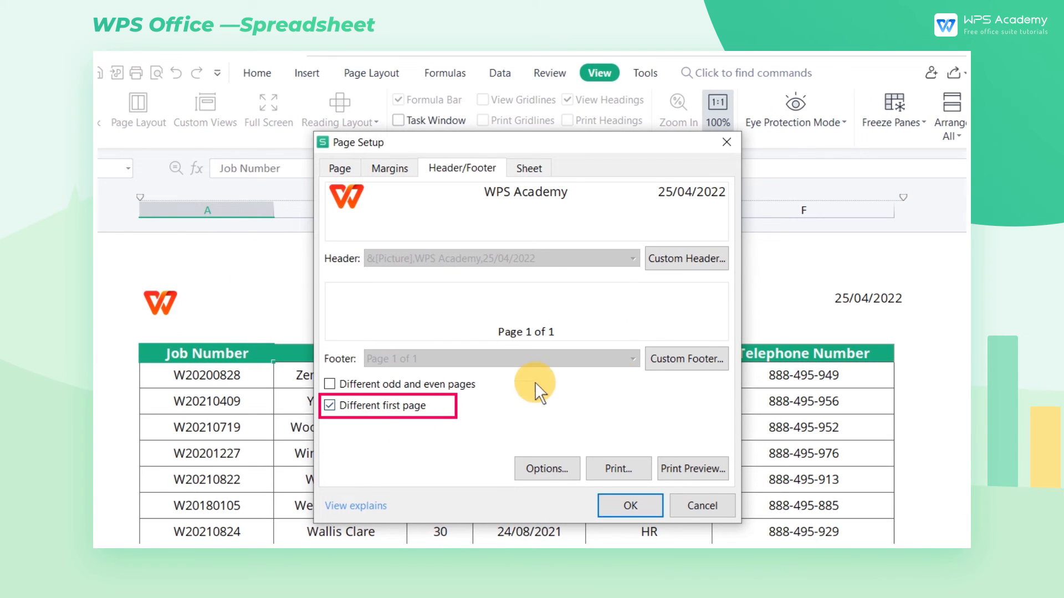
{"action": "left_click", "coordinate": [686, 258]}
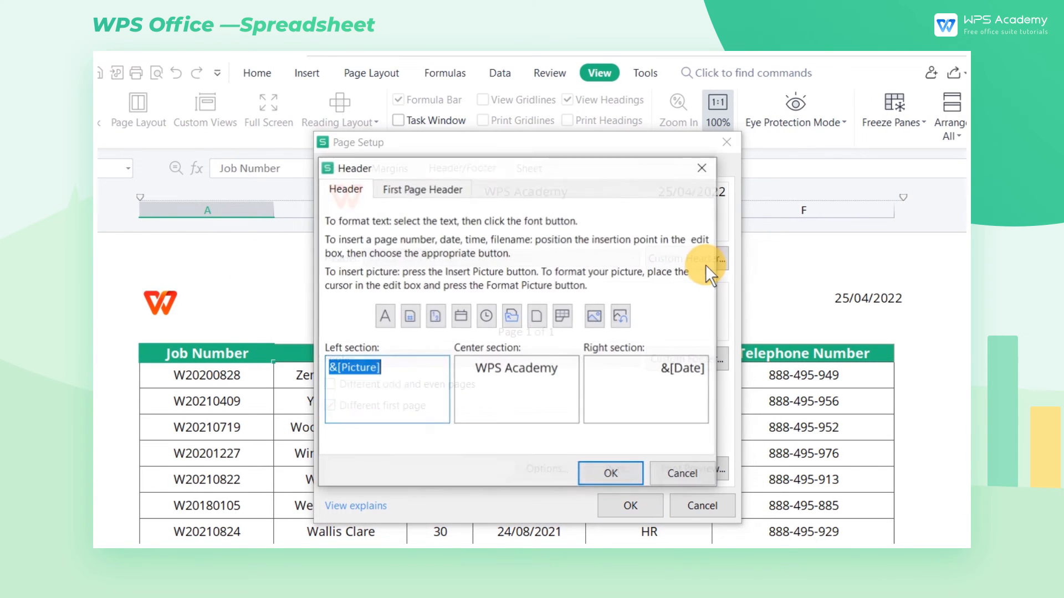
{"action": "left_click", "coordinate": [442, 194]}
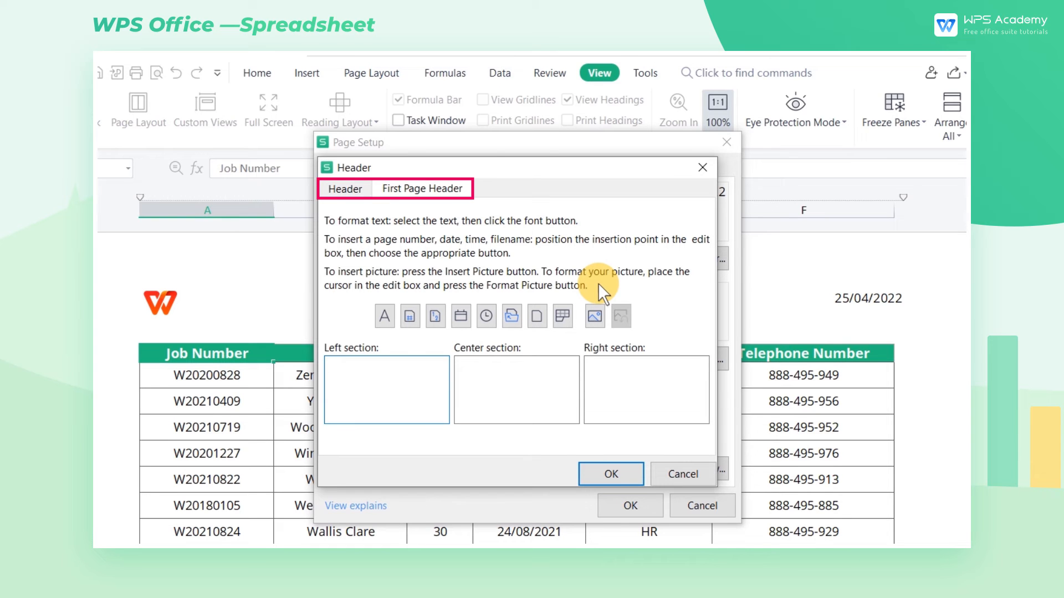
{"action": "left_click", "coordinate": [703, 167]}
- Enable different odd and even pages and view the odd and even page headers in the custom header settings
{"action": "left_click", "coordinate": [363, 383]}
{"action": "left_click", "coordinate": [686, 267]}
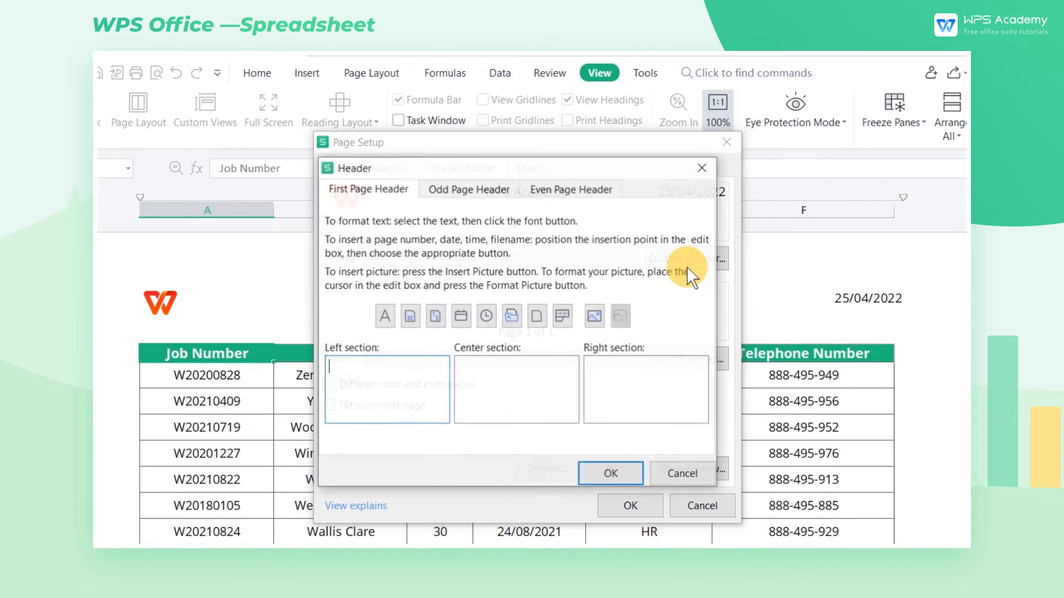
{"action": "left_click", "coordinate": [481, 189]}
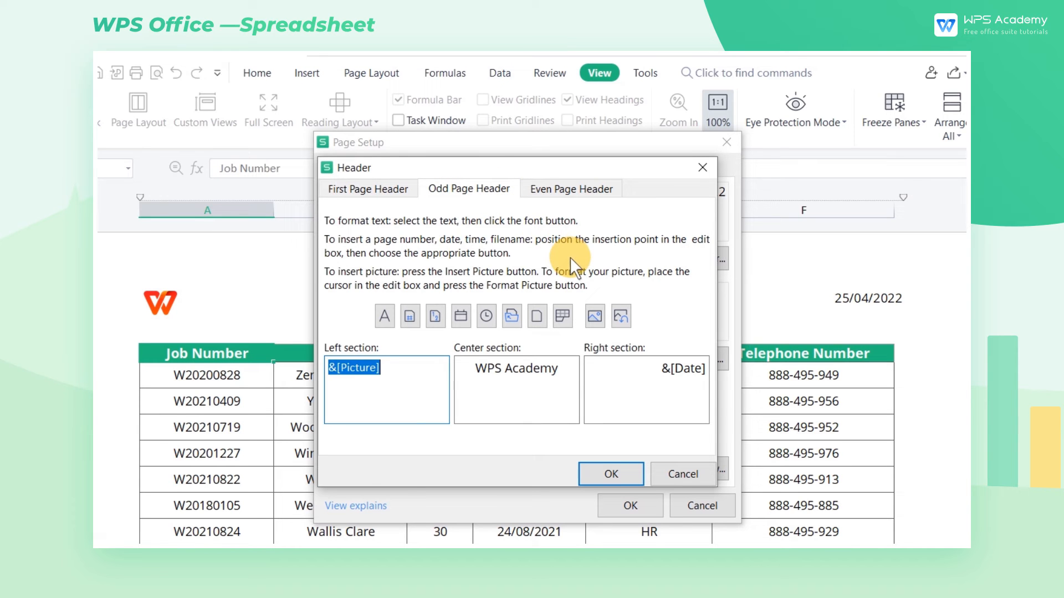
{"action": "left_click", "coordinate": [586, 192]}
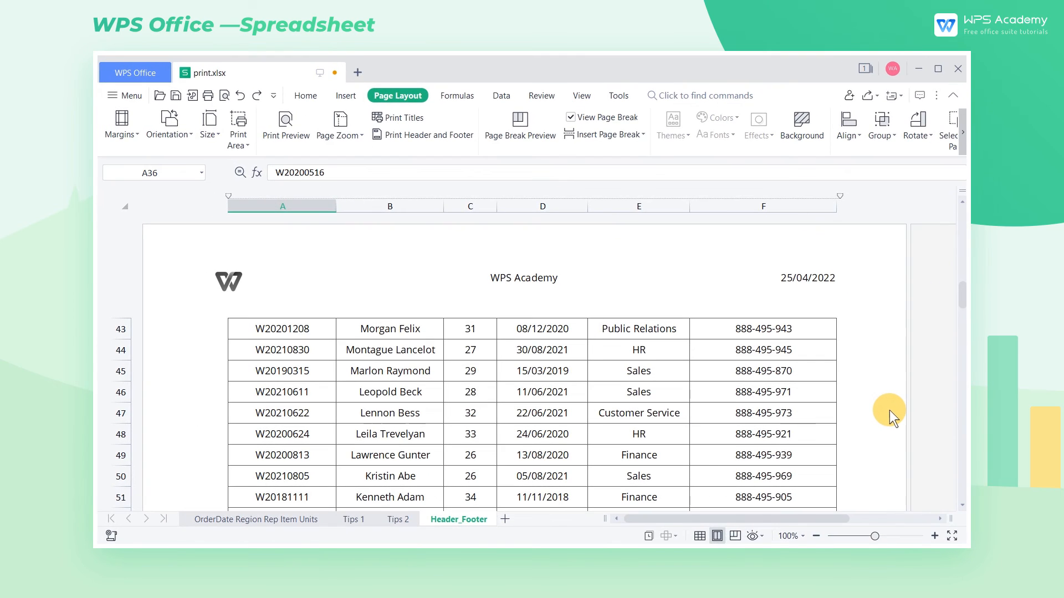
- Reduce the page margins on the ruler to about 1.98 cm on the left and about 2.21 cm at the top
{"action": "scroll", "coordinate": [890, 410], "scroll_direction": "up", "scroll_amount": 15}
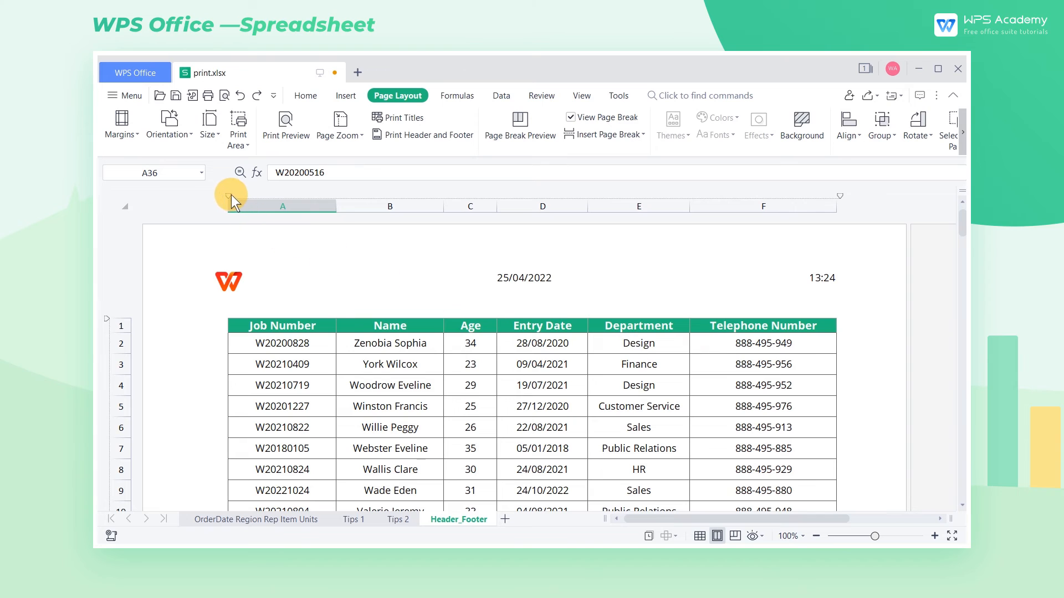
{"action": "left_click_drag", "start_coordinate": [231, 194], "coordinate": [216, 195]}
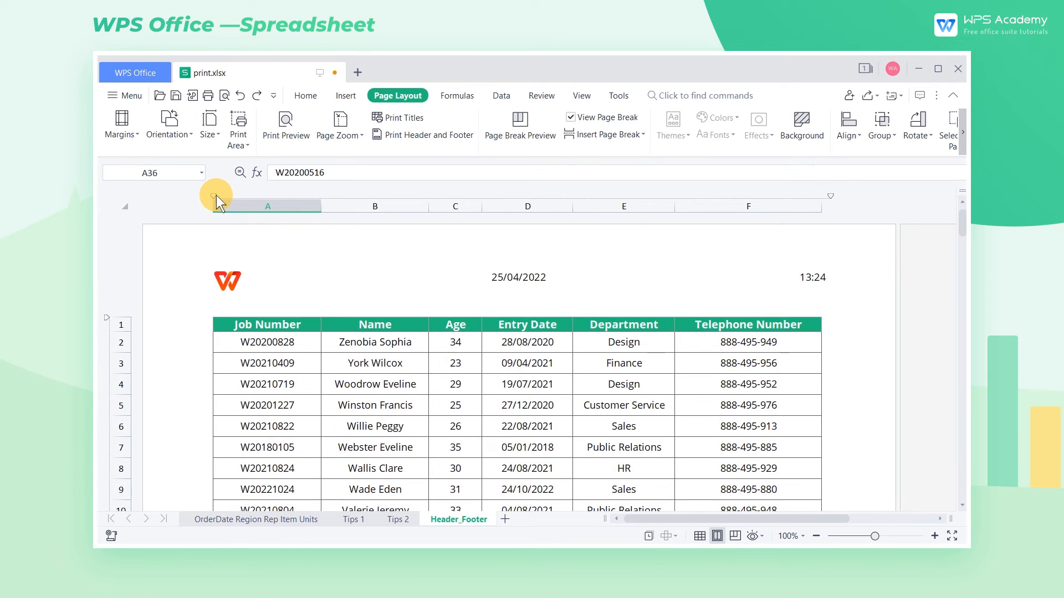
{"action": "left_click_drag", "start_coordinate": [107, 317], "coordinate": [110, 302]}
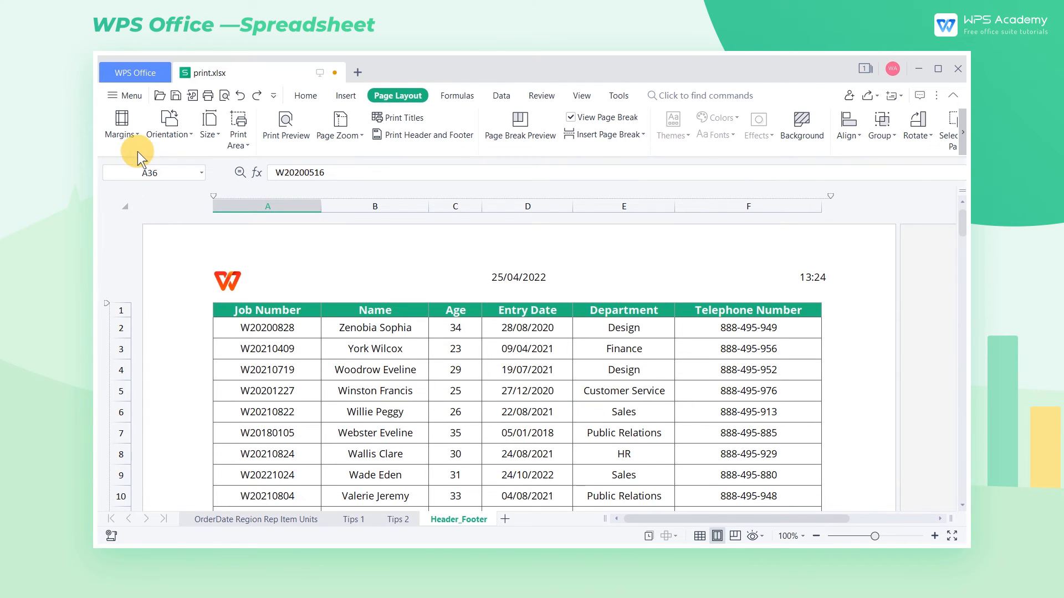
- Center the sheet horizontally and vertically on the page through the custom margin settings and check it in the print preview
{"action": "left_click", "coordinate": [138, 137]}
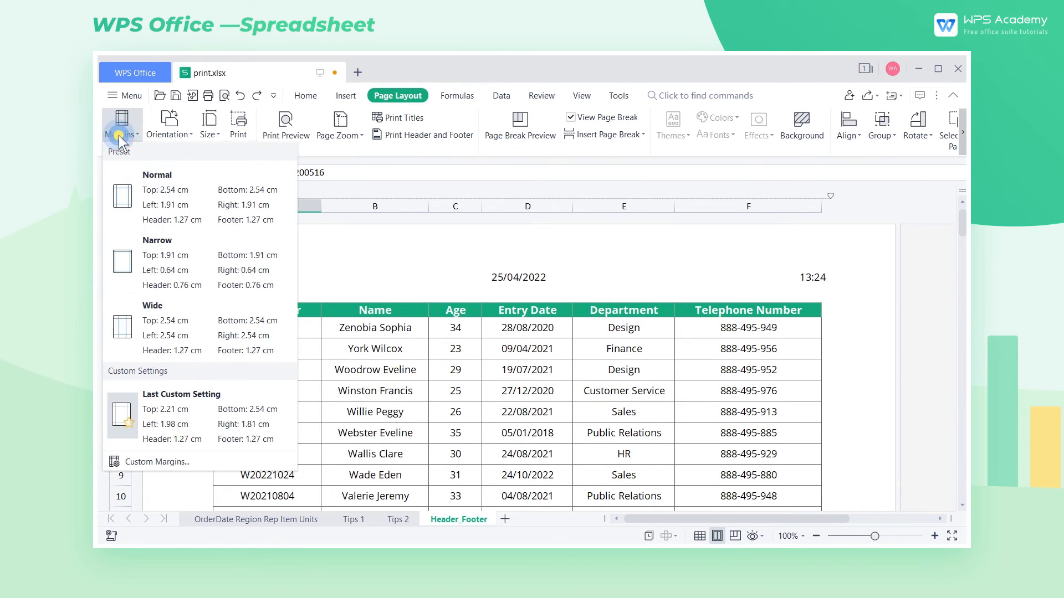
{"action": "left_click", "coordinate": [198, 463]}
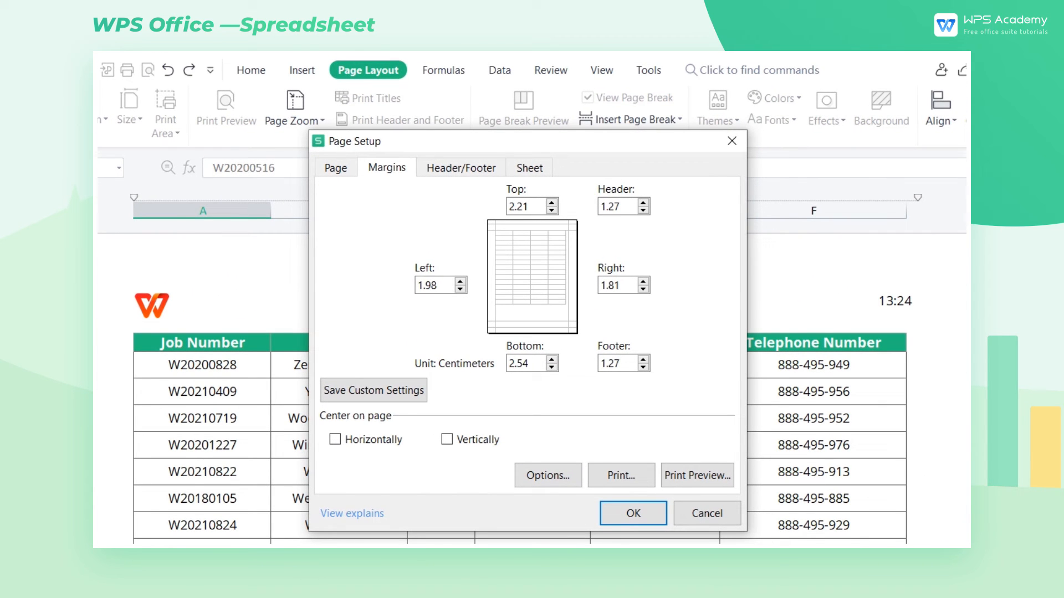
{"action": "left_click", "coordinate": [334, 440]}
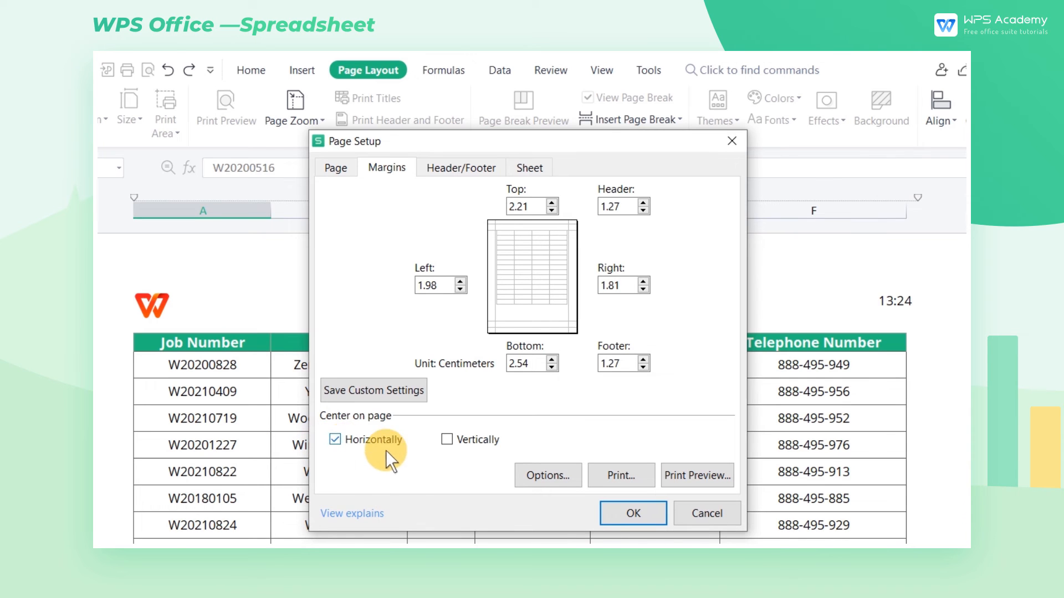
{"action": "left_click", "coordinate": [447, 439]}
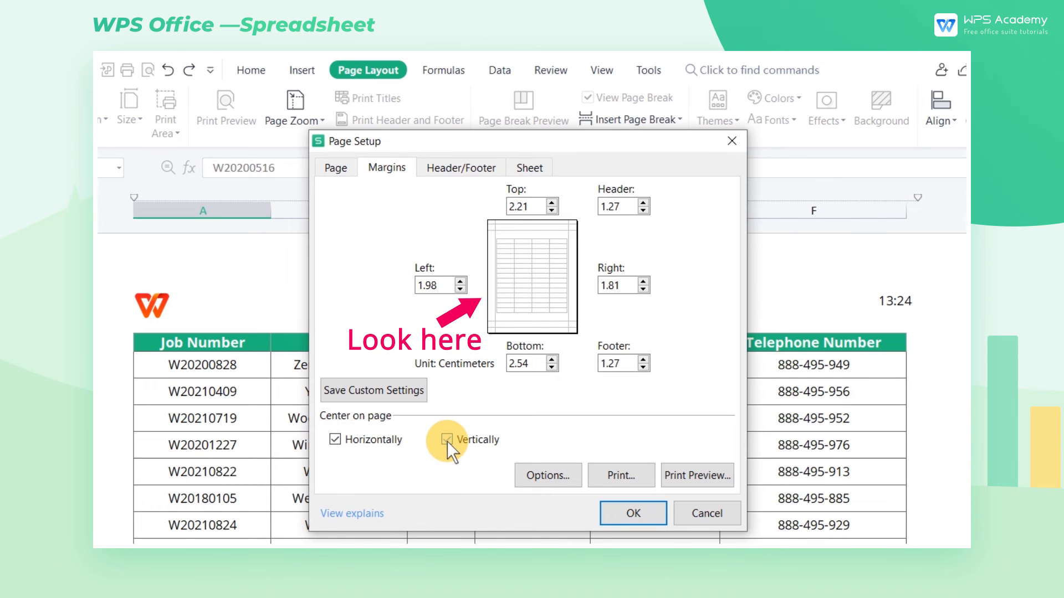
{"action": "left_click", "coordinate": [651, 518]}
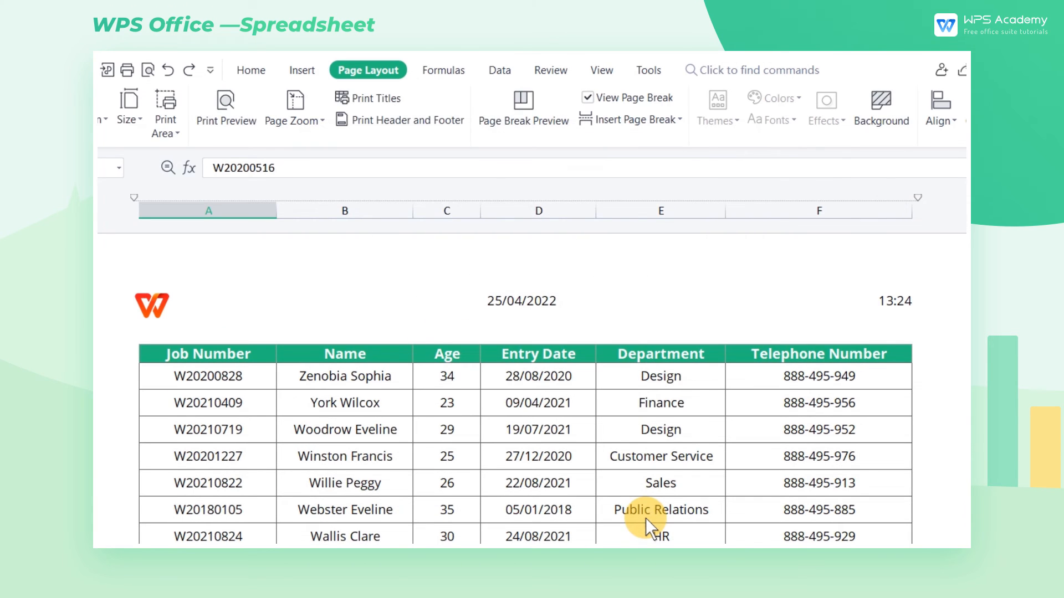
{"action": "left_click", "coordinate": [236, 117]}
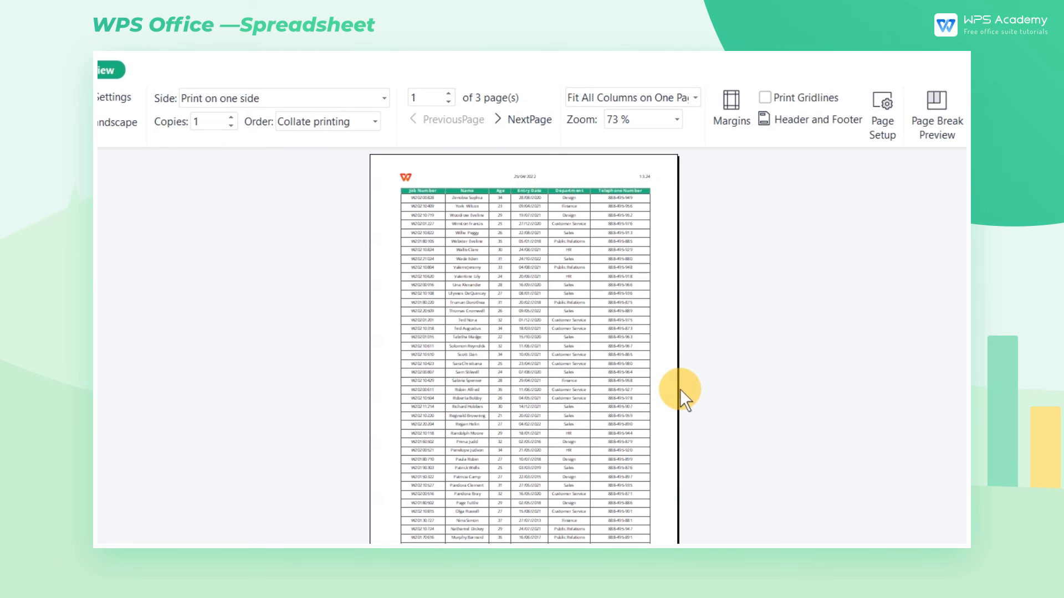
- Print the active sheet with the multipage output set to 4 pages per sheet
{"action": "left_click", "coordinate": [607, 317]}
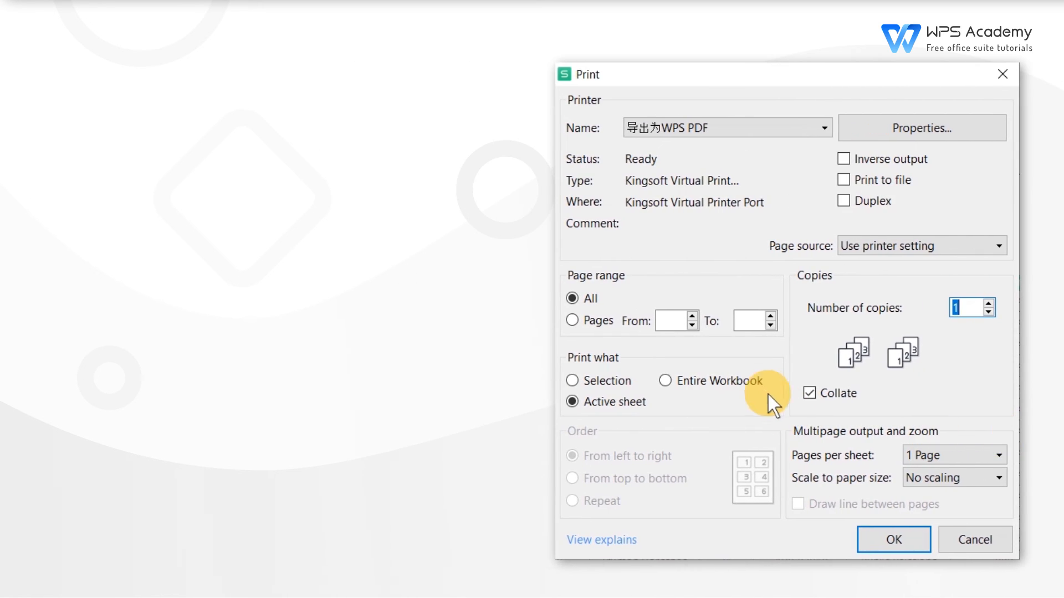
{"action": "left_click", "coordinate": [760, 394]}
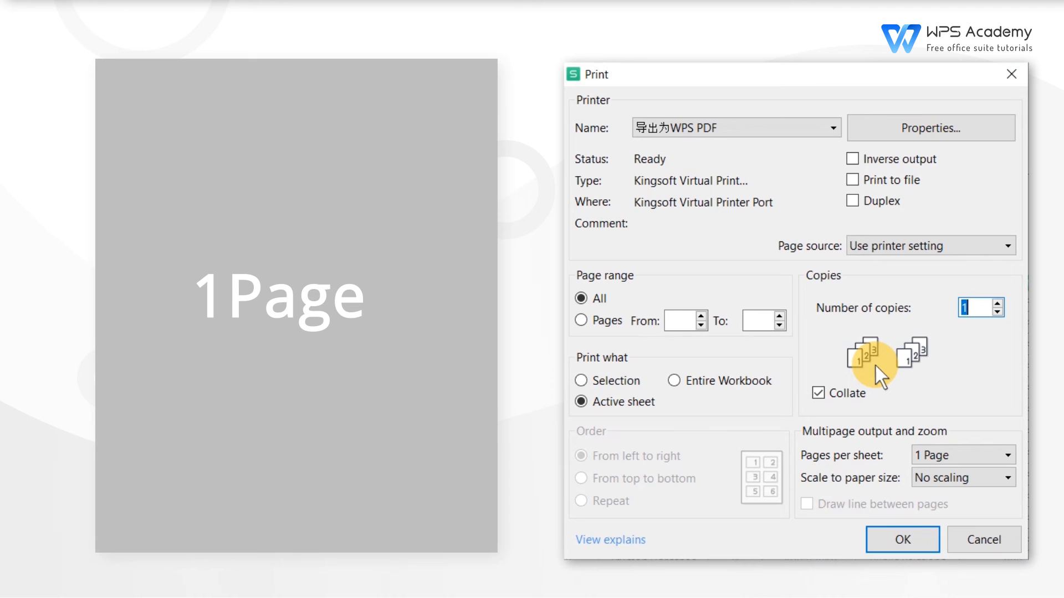
{"action": "left_click", "coordinate": [962, 454]}
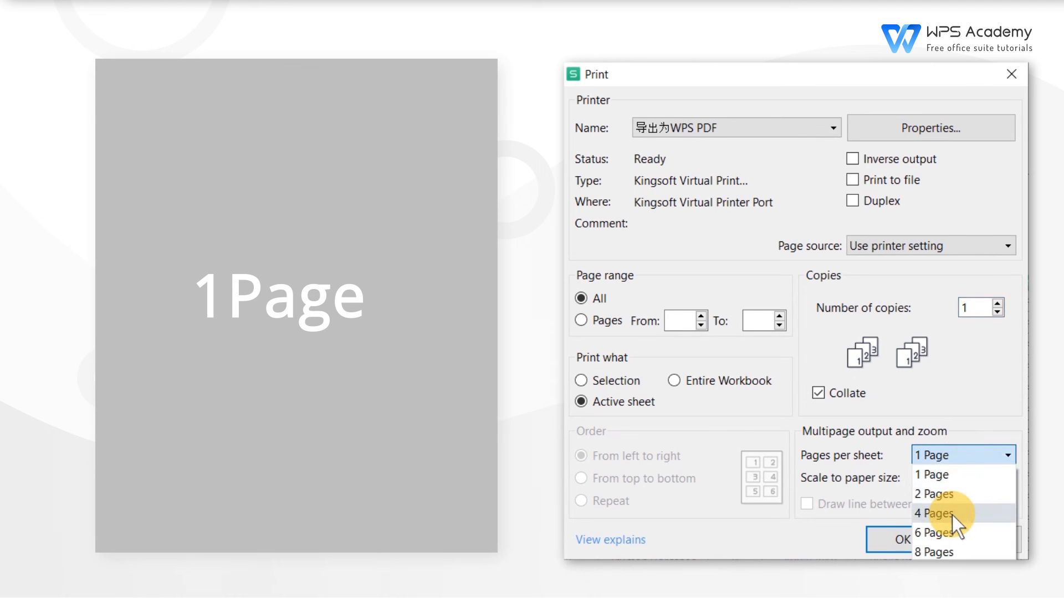
{"action": "left_click", "coordinate": [952, 514]}
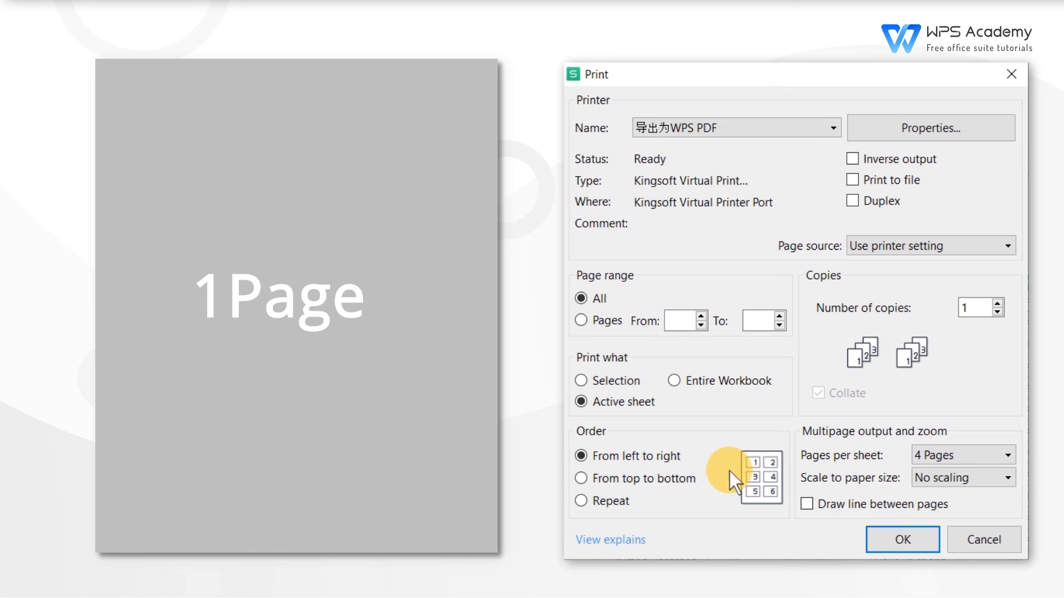
{"action": "left_click", "coordinate": [902, 539]}
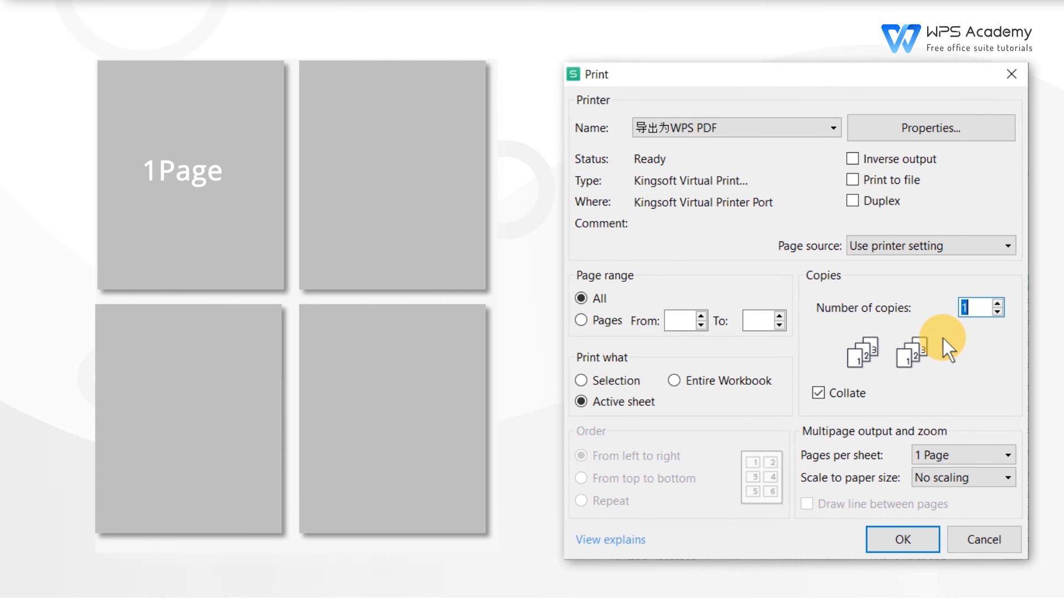